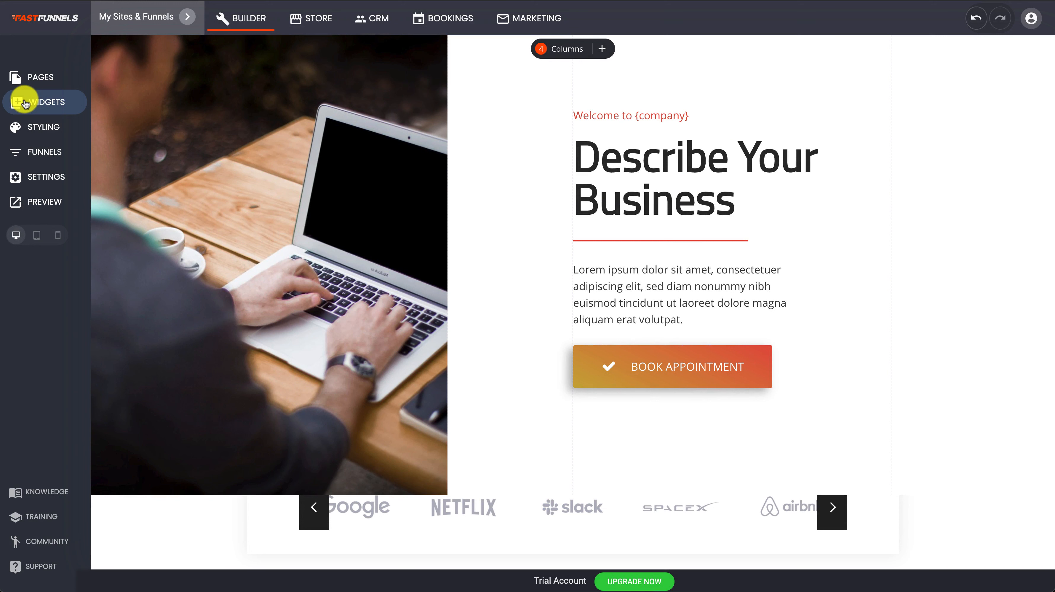
# Delete the Test Event booking widget from the block below the three service cards
pyautogui.click(24, 101)
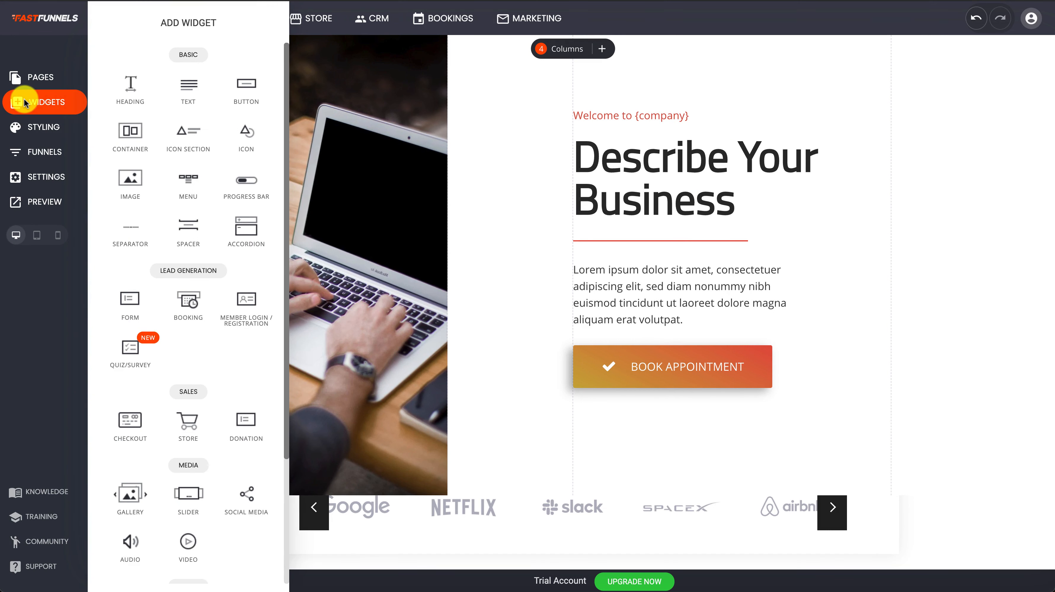
pyautogui.click(547, 177)
pyautogui.scroll(-6, 550, 178)
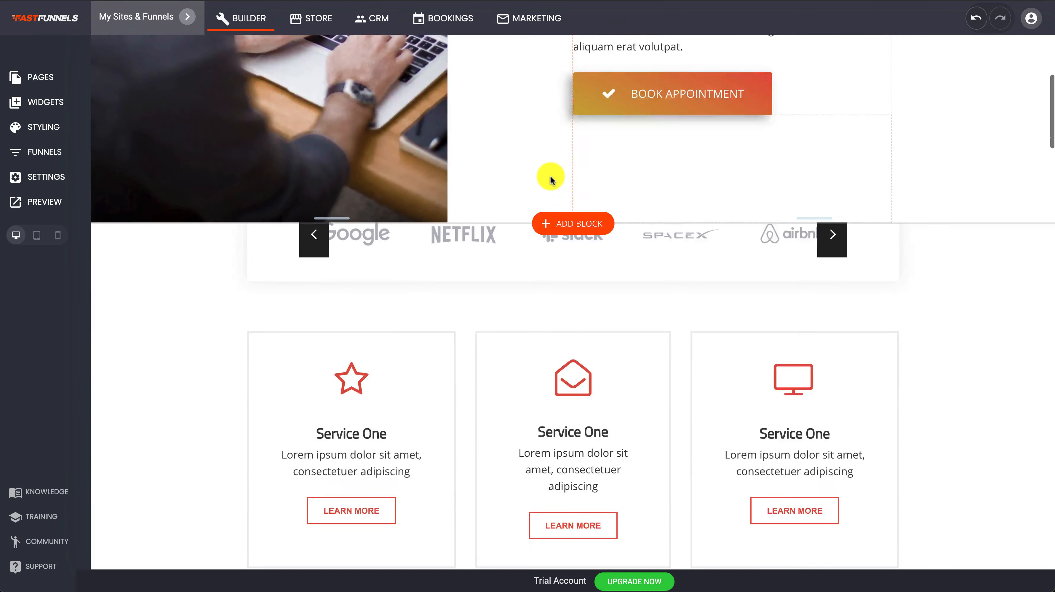
pyautogui.scroll(-8, 551, 178)
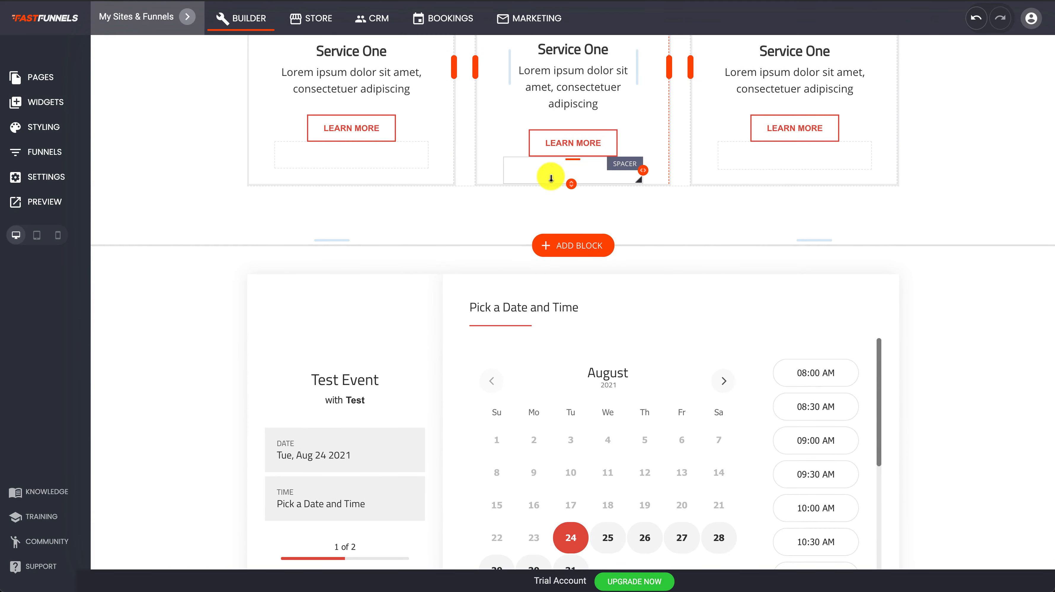
pyautogui.scroll(-4, 550, 178)
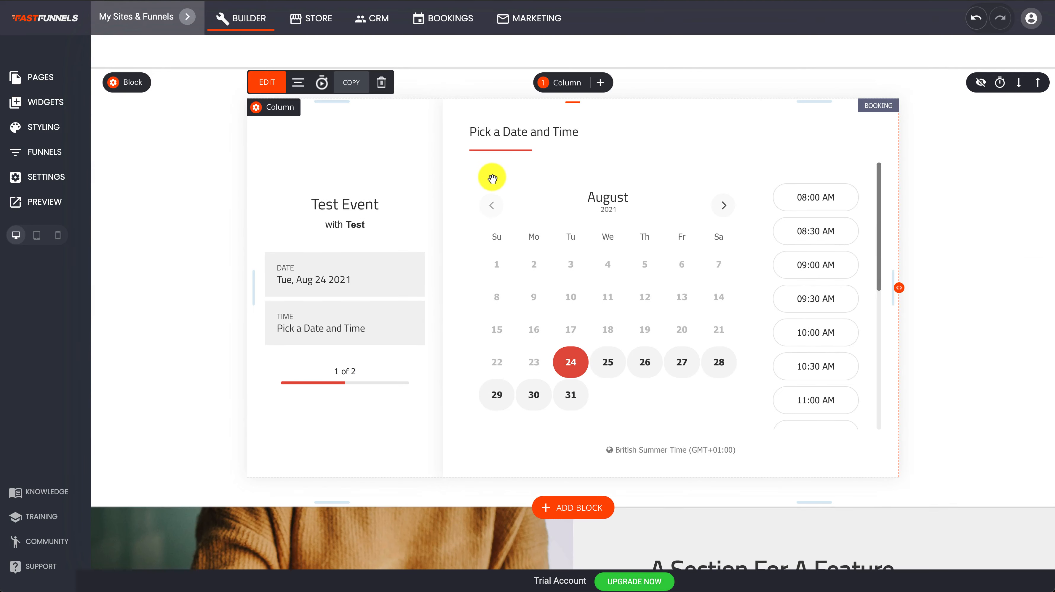
pyautogui.click(382, 83)
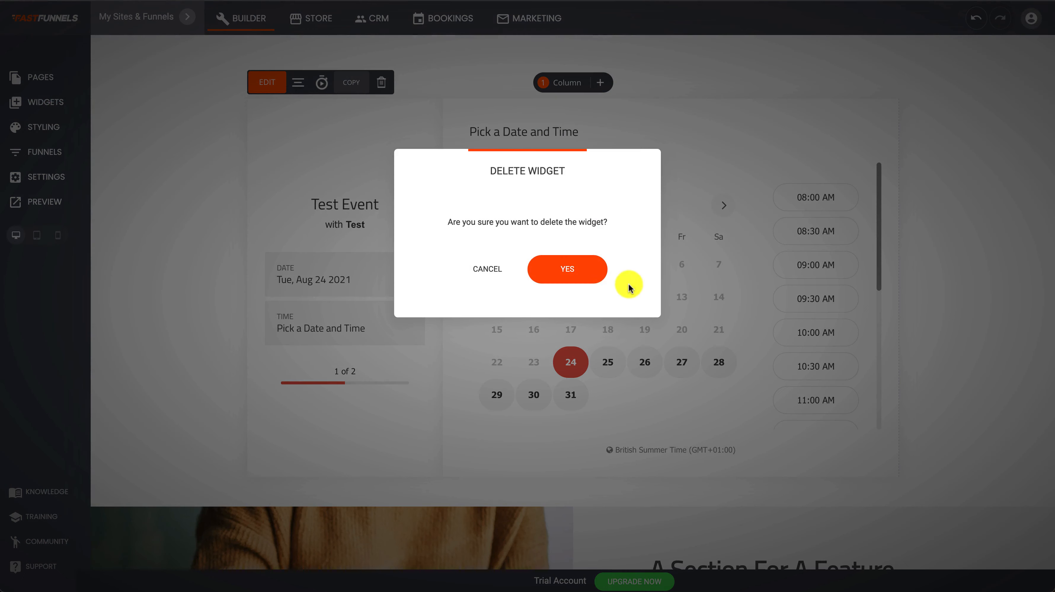
pyautogui.click(580, 269)
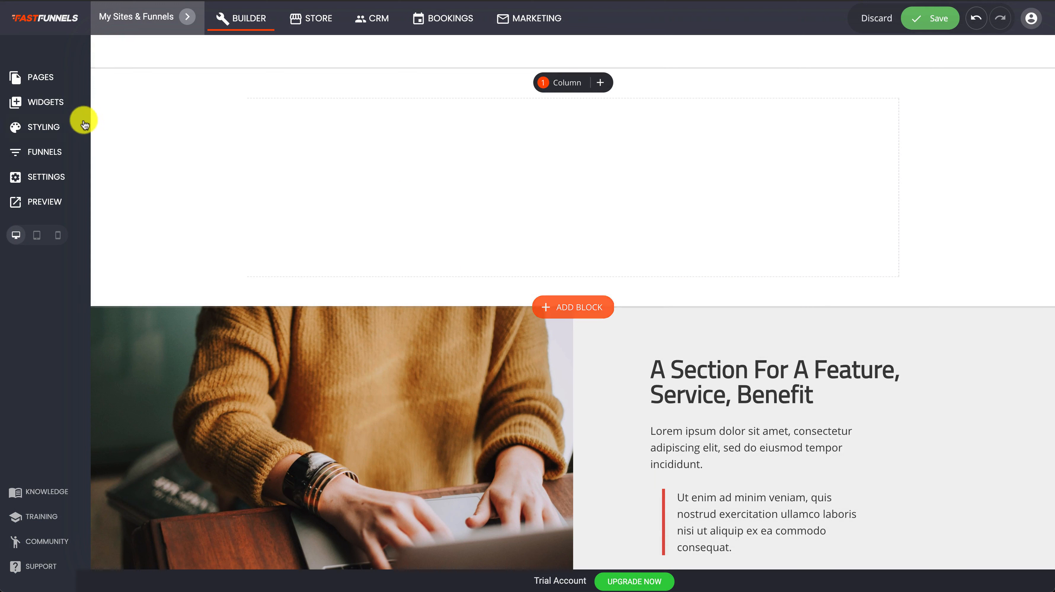
# Try to place a Quiz/Survey widget in the emptied block above the feature section, and close its form fields settings
pyautogui.click(53, 101)
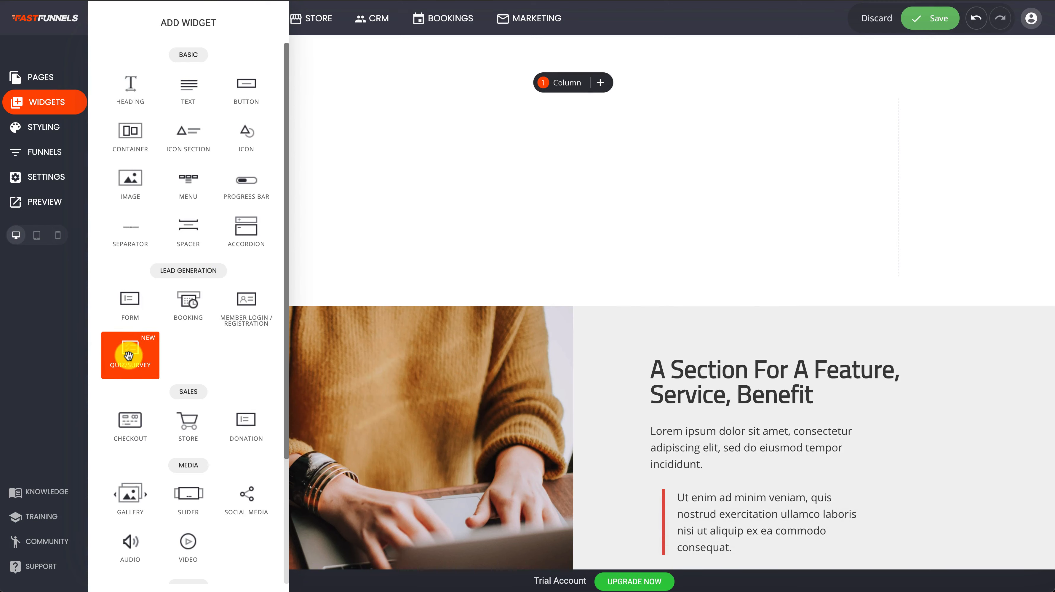
pyautogui.moveTo(129, 357); pyautogui.dragTo(632, 162)
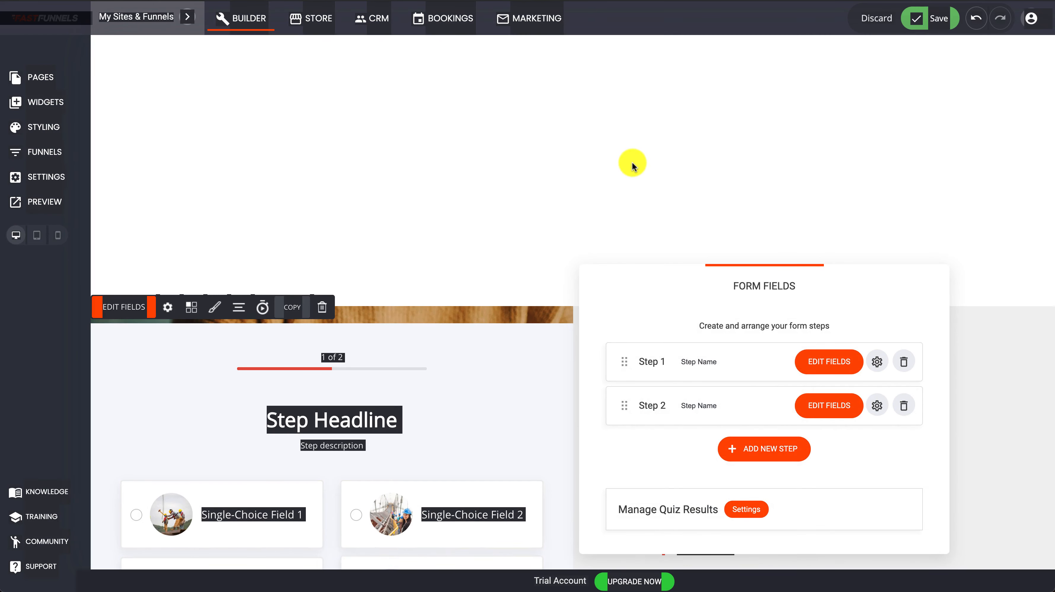
pyautogui.click(632, 162)
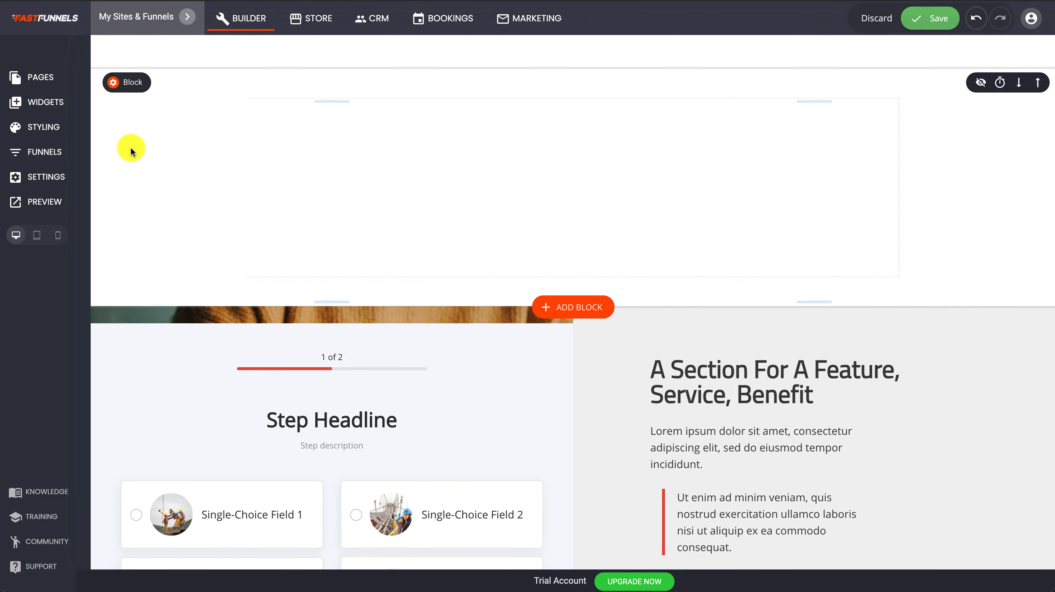
# Place a Quiz/Survey widget in the empty column that held the booking calendar and close its form fields settings
pyautogui.click(68, 112)
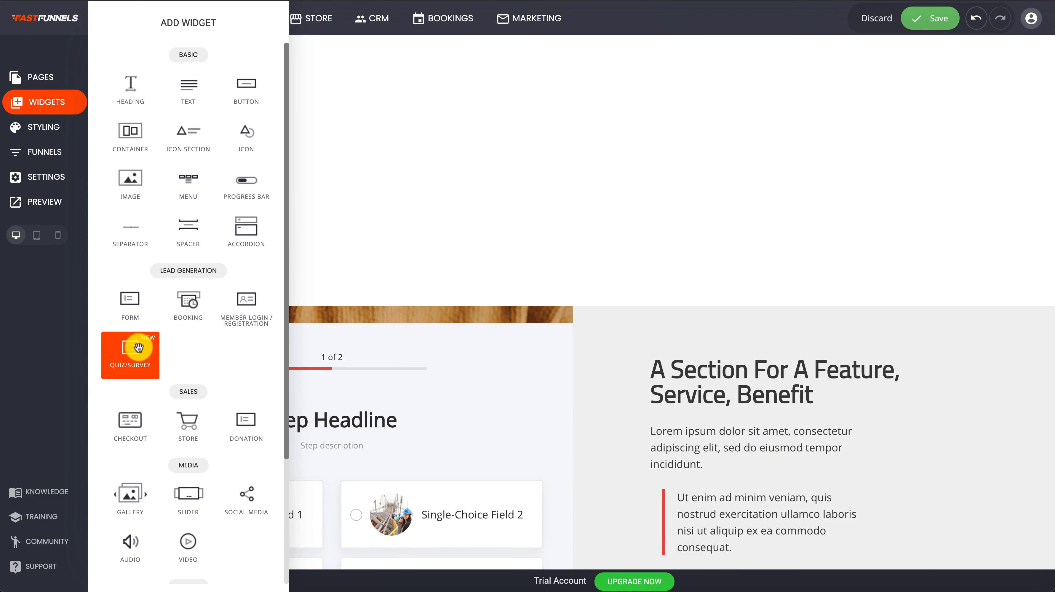
pyautogui.moveTo(130, 356); pyautogui.dragTo(643, 137)
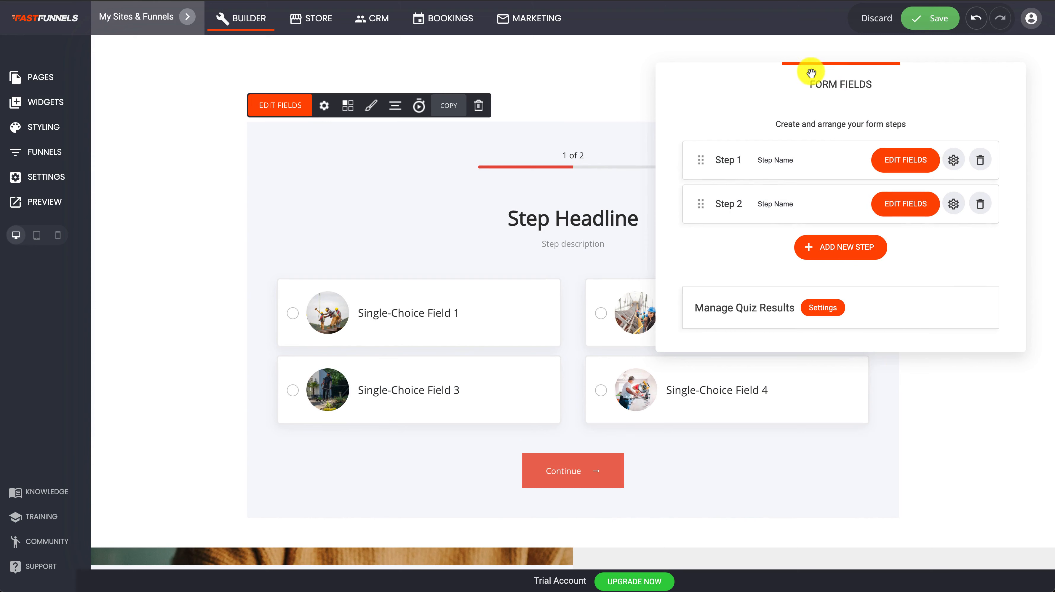
pyautogui.moveTo(818, 84)
pyautogui.mouseDown()
pyautogui.moveTo(854, 81)
pyautogui.moveTo(831, 67)
pyautogui.mouseUp()
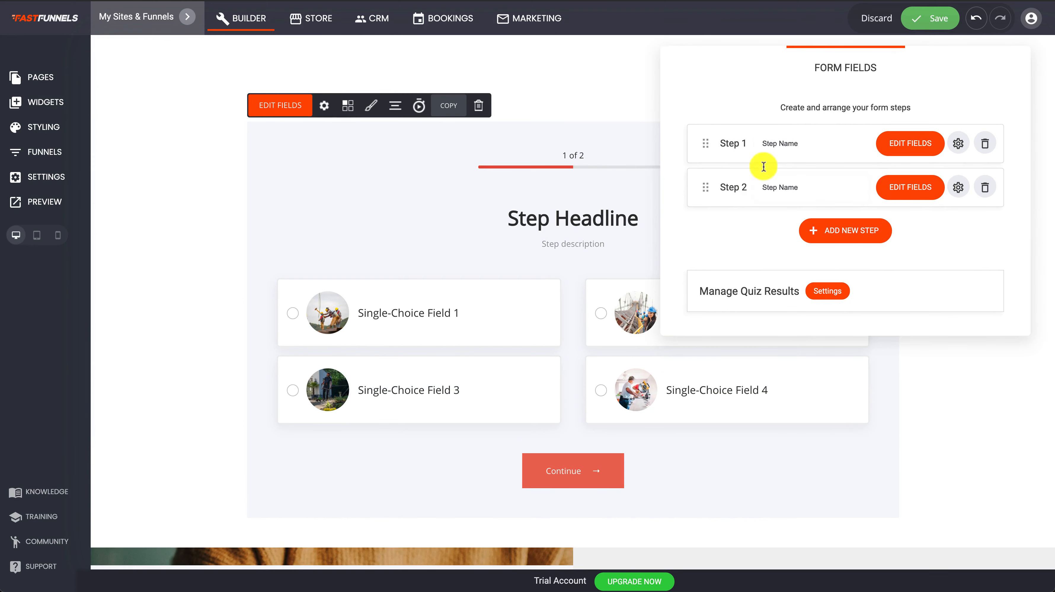
pyautogui.click(417, 257)
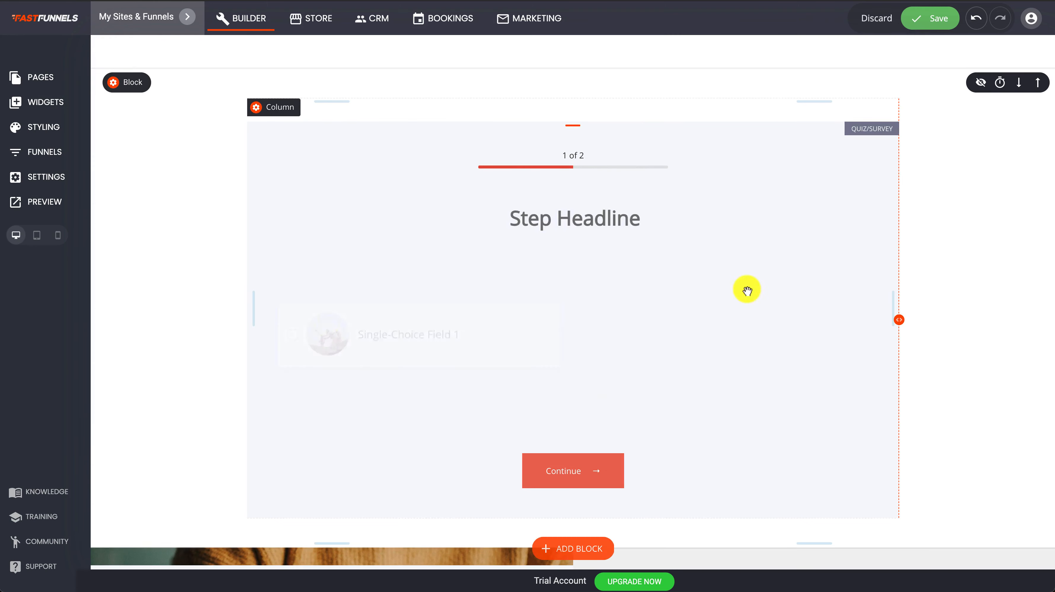
# Set the quiz widget's animation type to Fade In From The Bottom and view its element delay options
pyautogui.scroll(-2, 501, 346)
pyautogui.scroll(2, 501, 346)
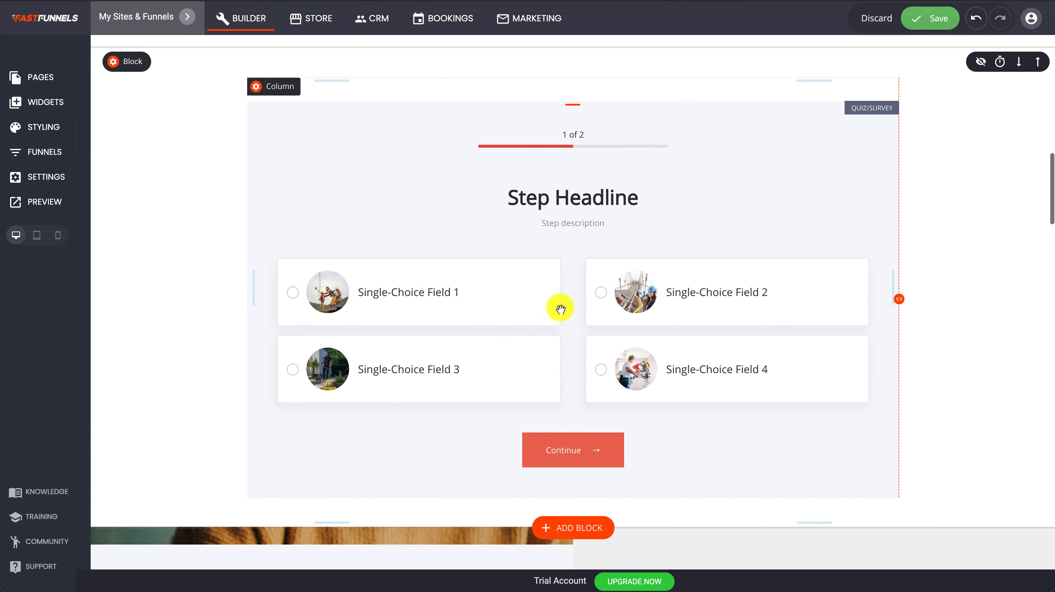
pyautogui.click(737, 269)
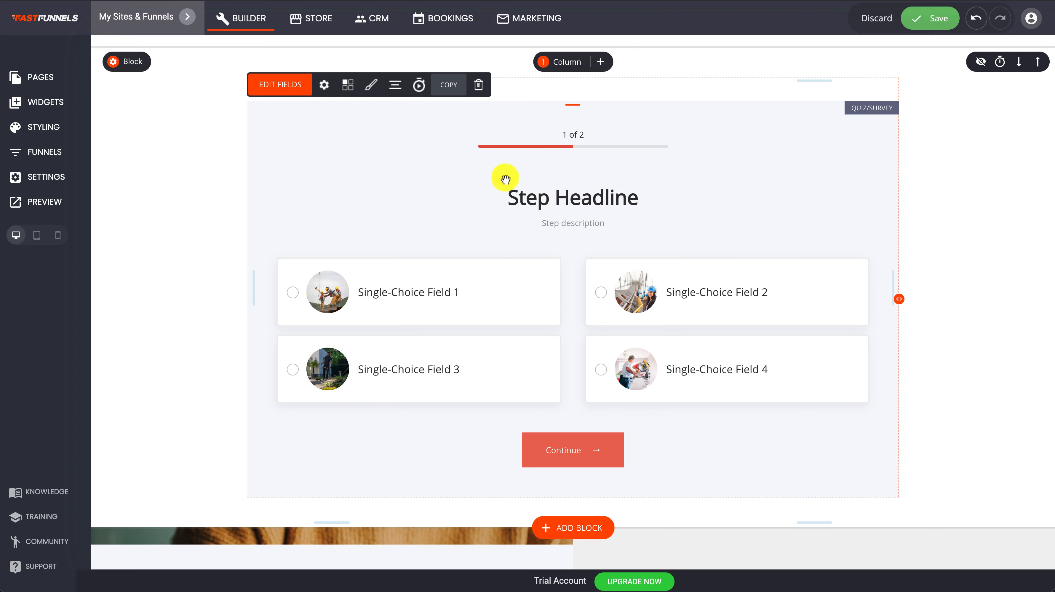
pyautogui.click(420, 86)
pyautogui.click(956, 155)
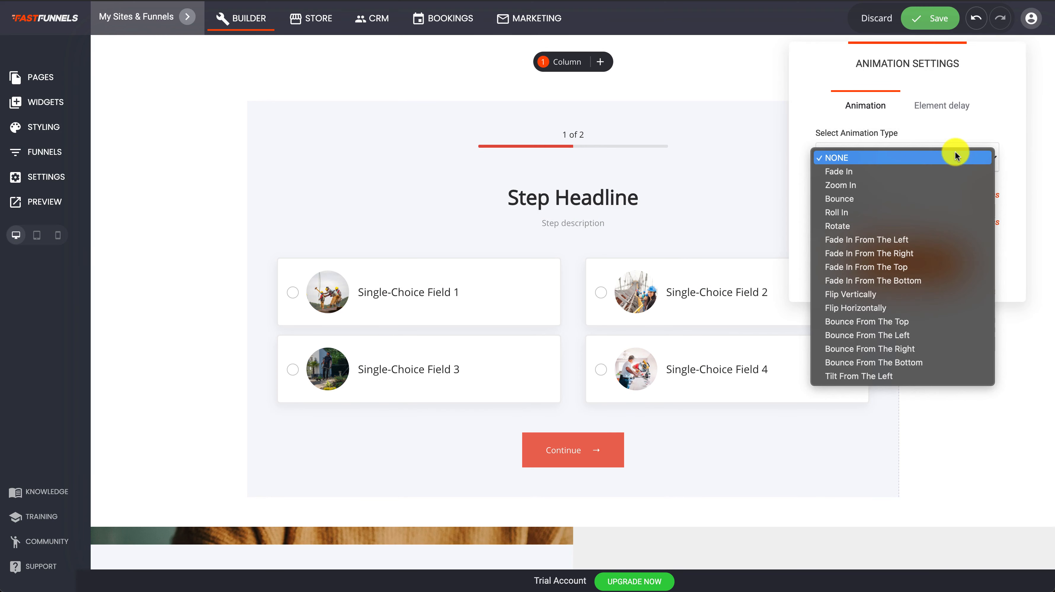
pyautogui.click(887, 277)
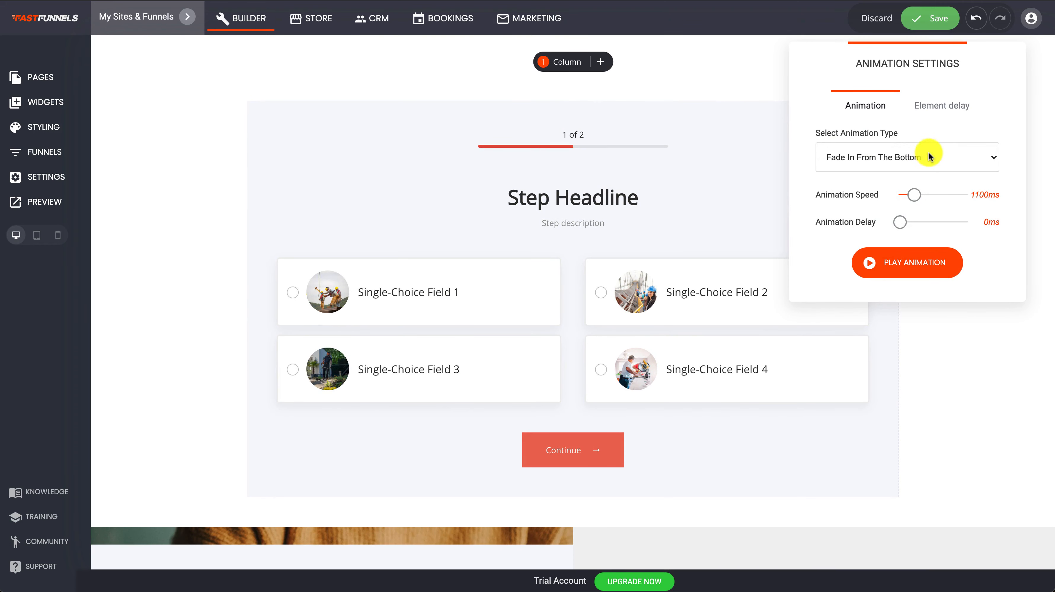
pyautogui.click(947, 106)
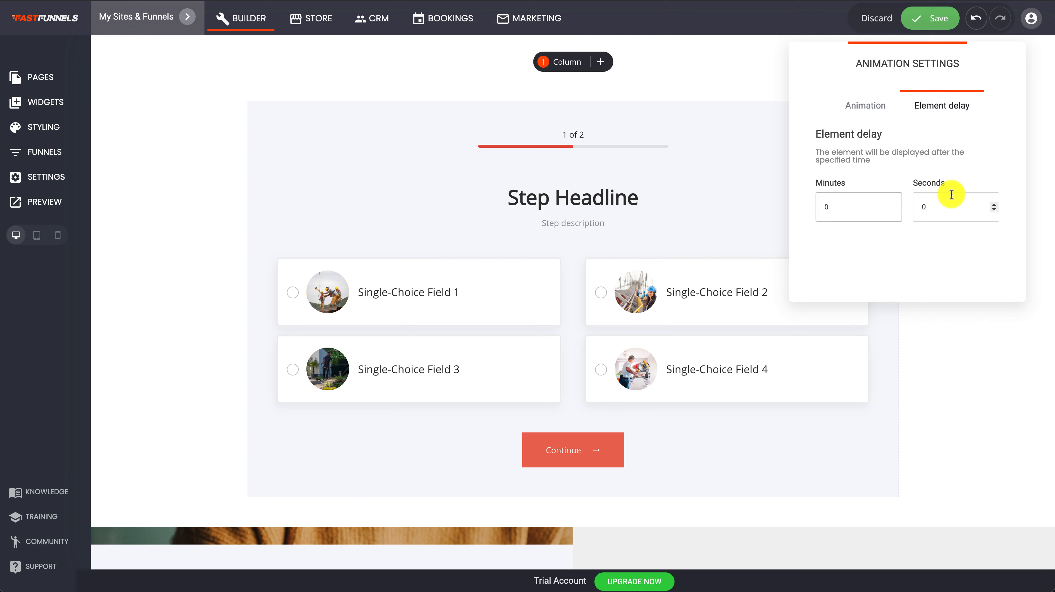
pyautogui.click(715, 146)
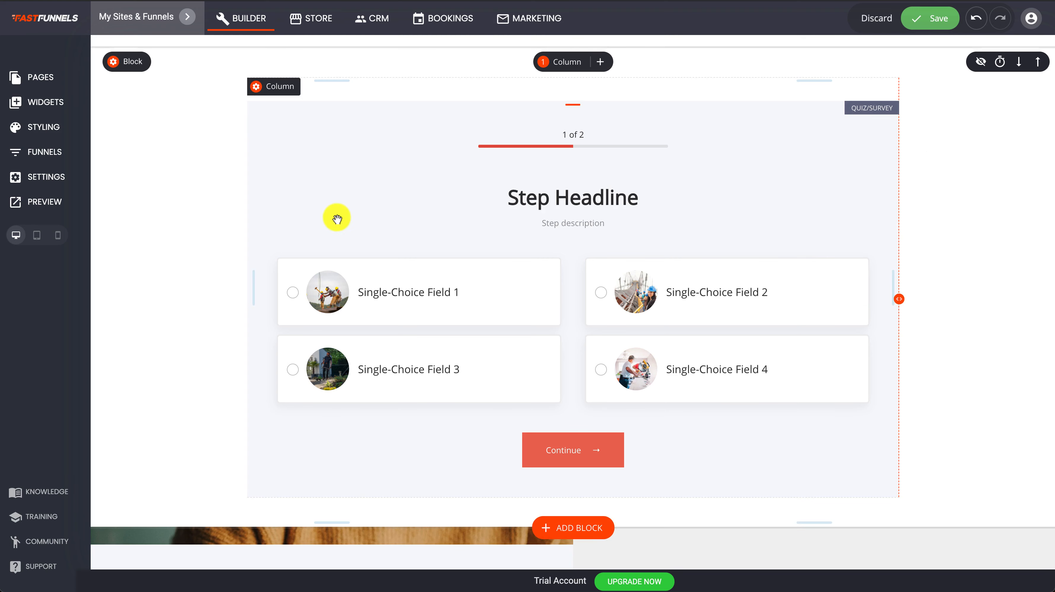
# Set the quiz's heading and fields alignment to Left in the heading and description styling
pyautogui.click(371, 85)
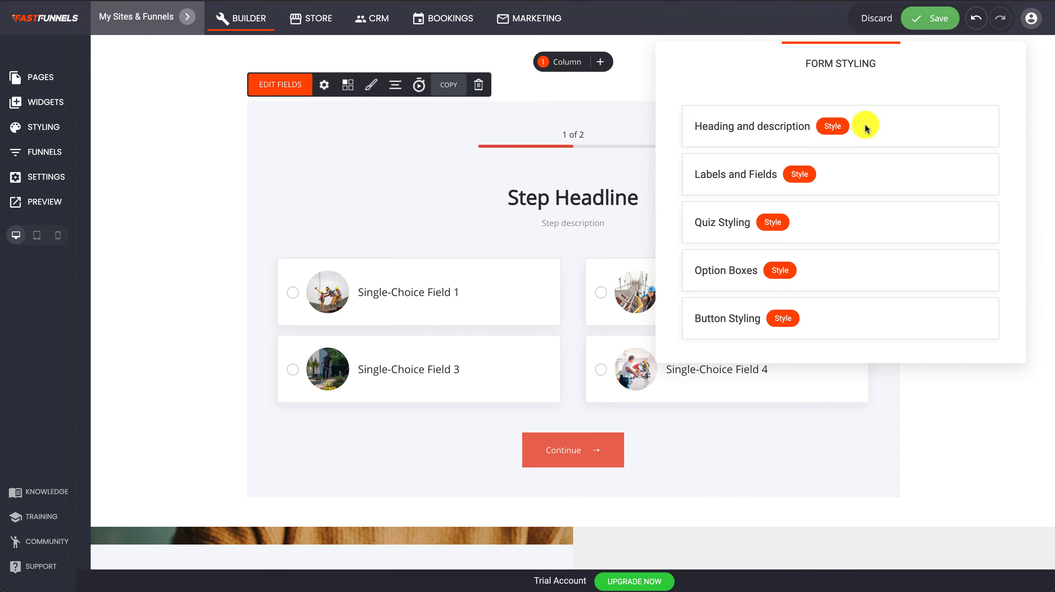
pyautogui.click(833, 126)
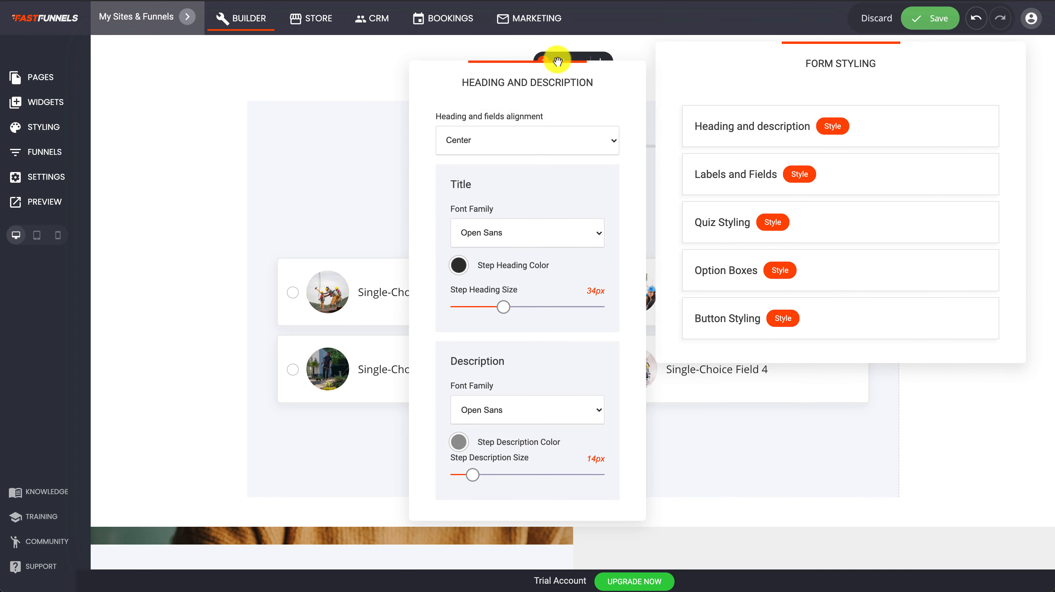
pyautogui.moveTo(539, 86); pyautogui.dragTo(234, 83)
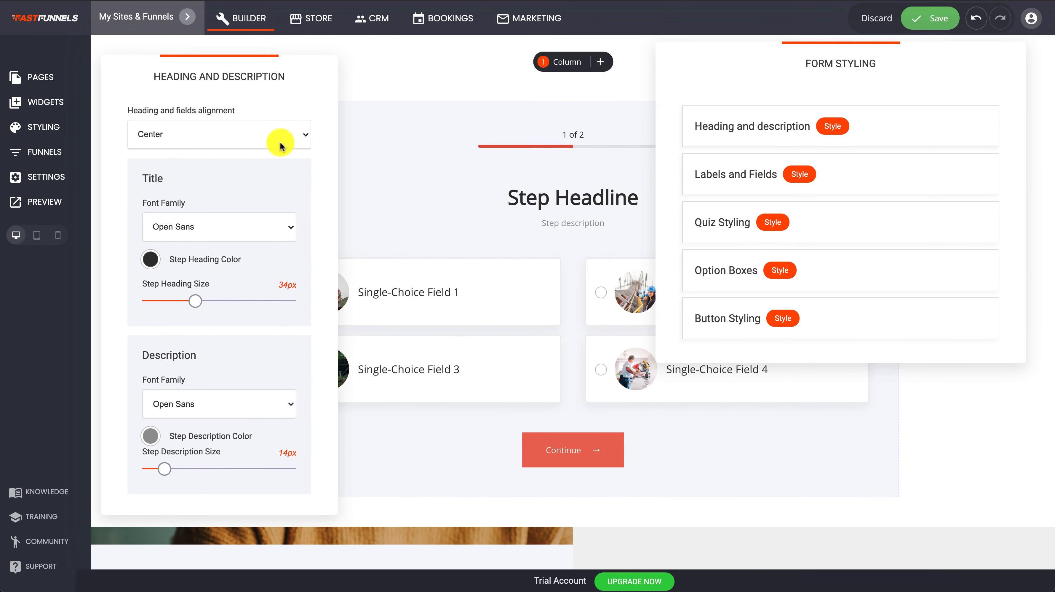
pyautogui.click(216, 139)
pyautogui.click(210, 148)
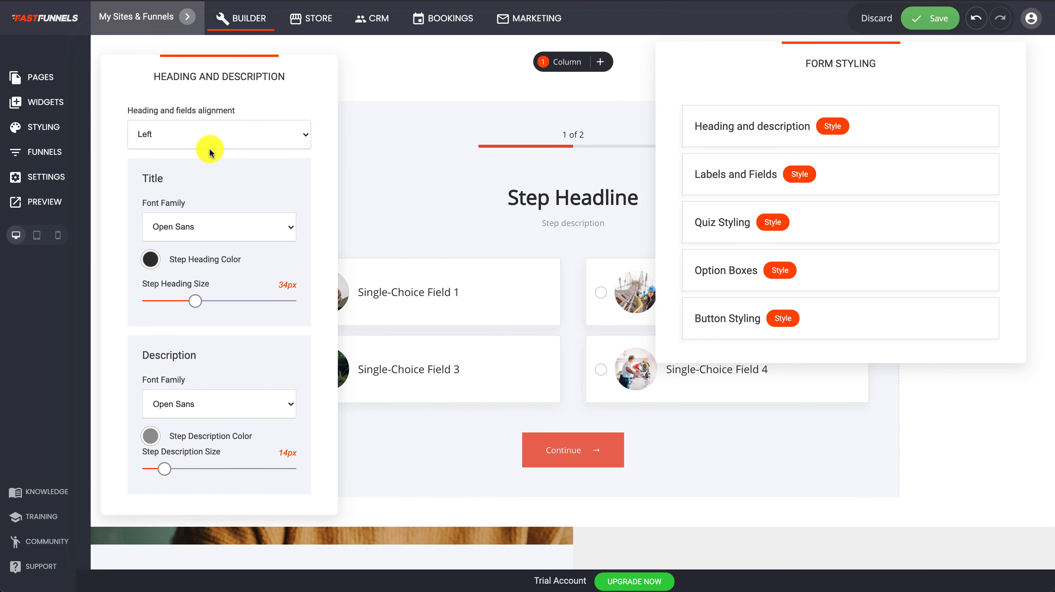
pyautogui.click(457, 199)
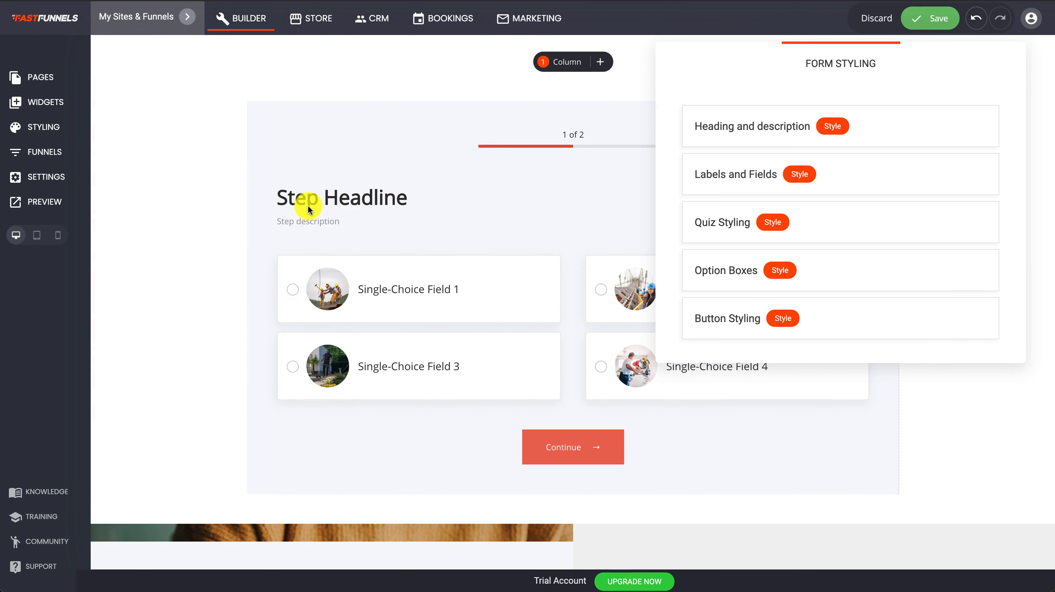
# Set the quiz title's font family to Lucida Grande and its step heading size to 37px
pyautogui.click(833, 125)
pyautogui.click(500, 239)
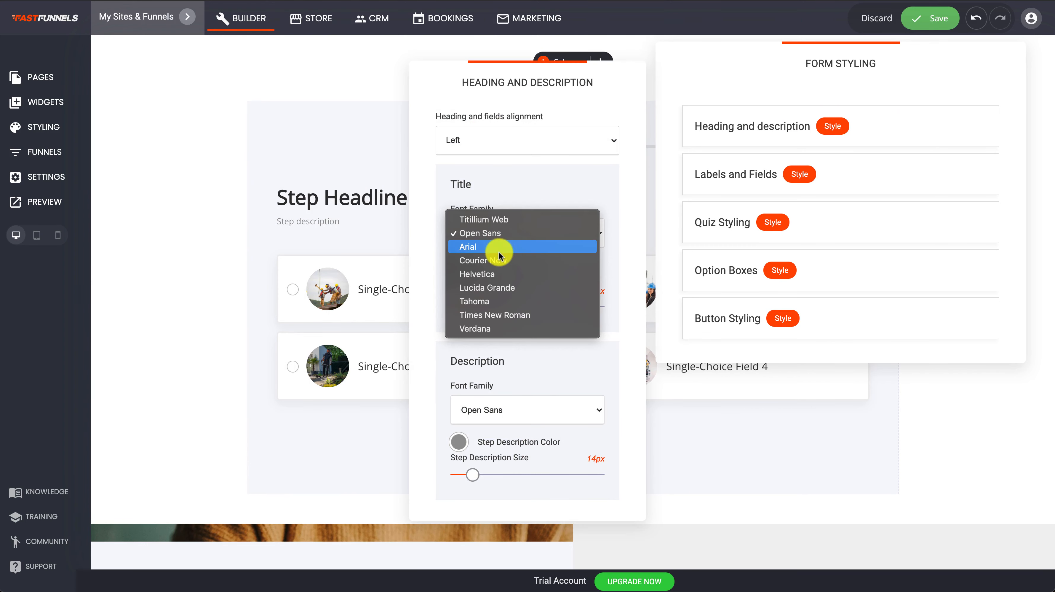
pyautogui.click(495, 286)
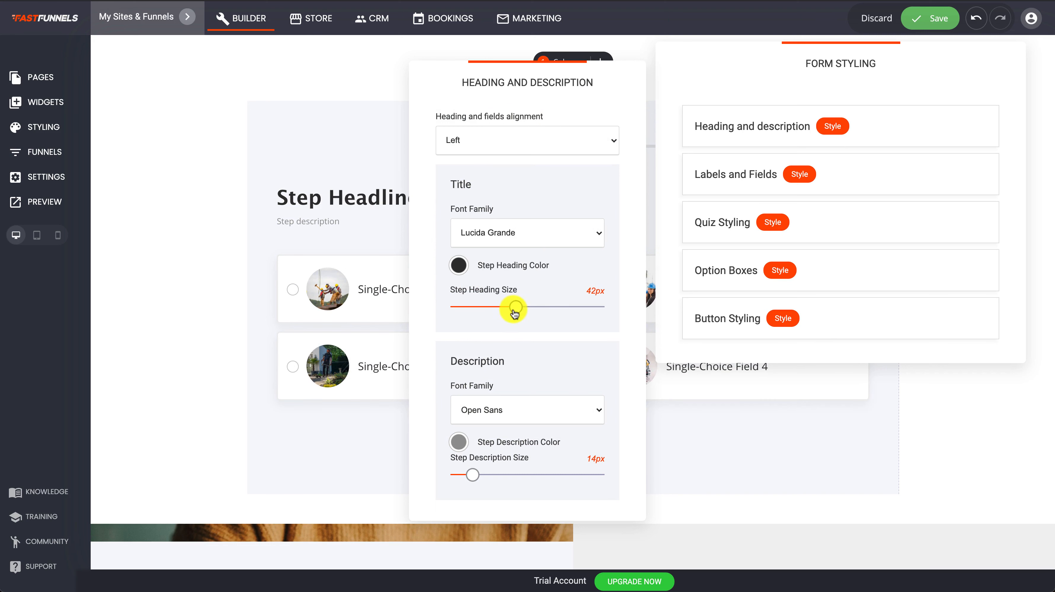
pyautogui.moveTo(514, 312); pyautogui.dragTo(508, 308)
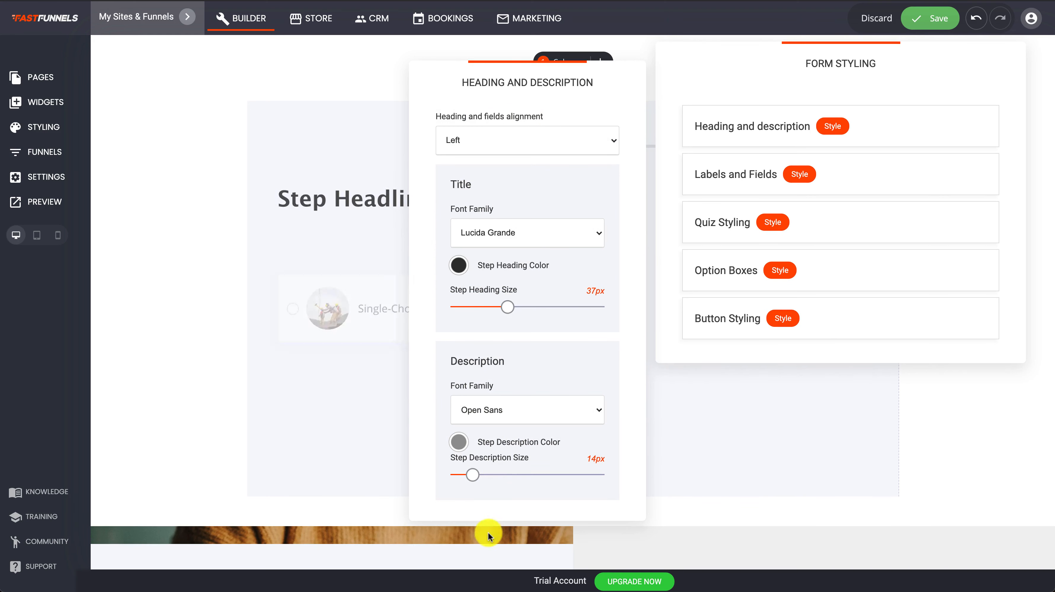
pyautogui.click(772, 67)
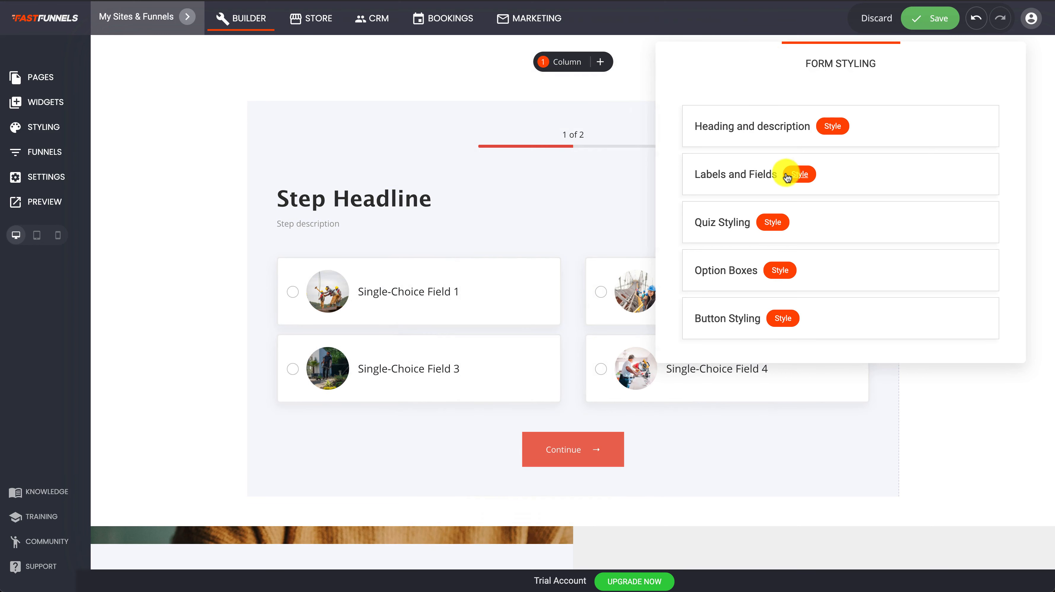
# Set the quiz's label color to the teal global color 00A896 and the labels and fields font to Courier New
pyautogui.click(796, 174)
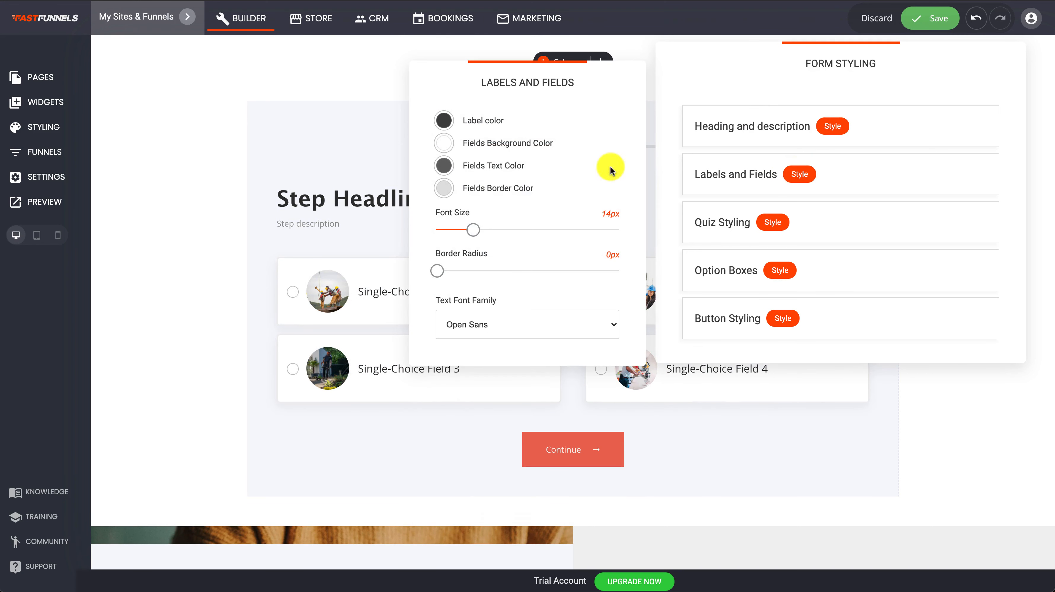
pyautogui.click(446, 120)
pyautogui.click(531, 308)
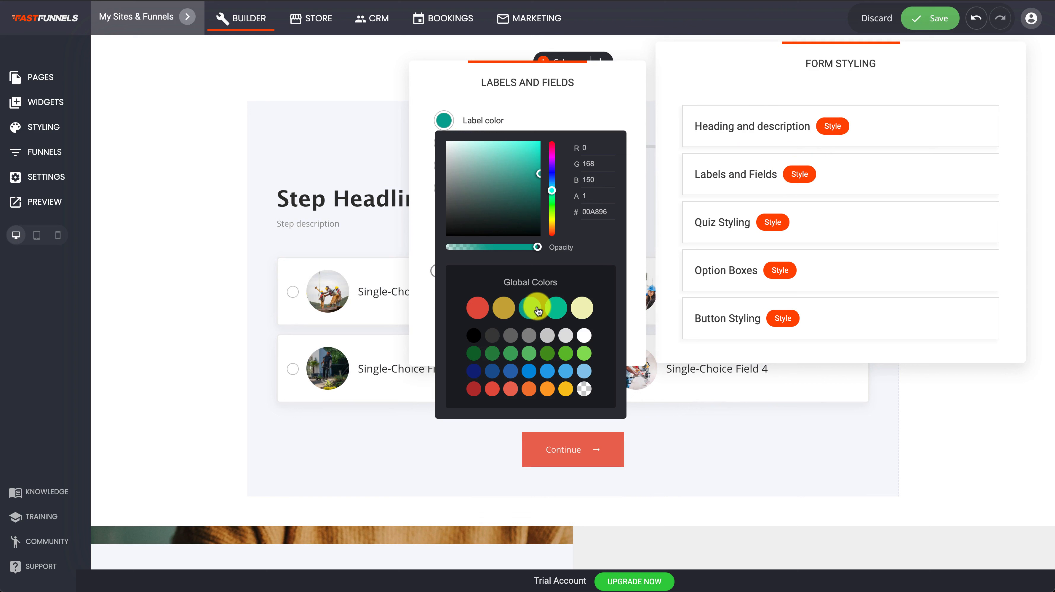
pyautogui.click(567, 104)
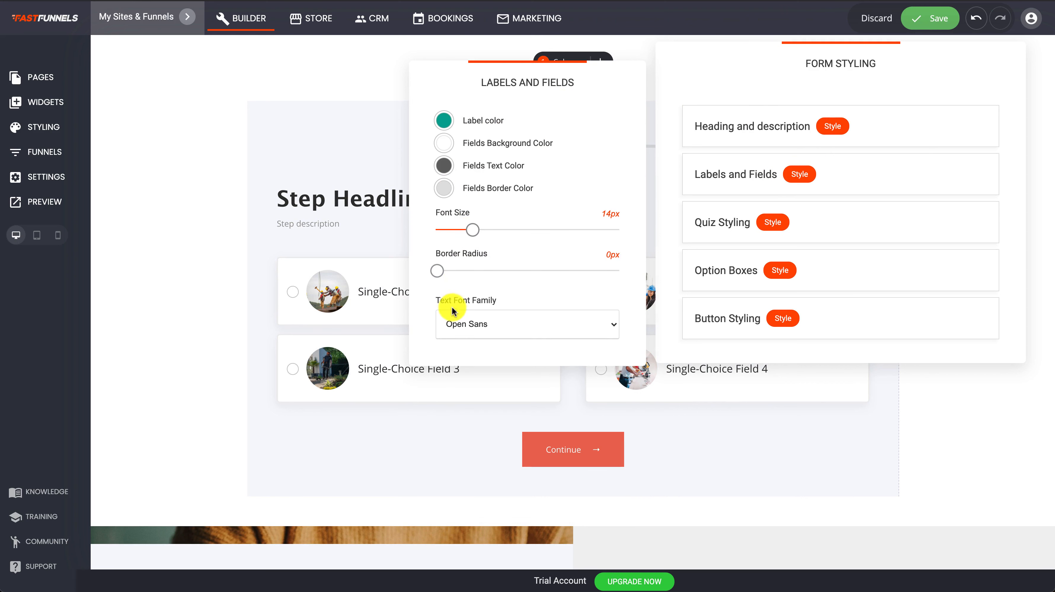
pyautogui.click(471, 324)
pyautogui.click(478, 349)
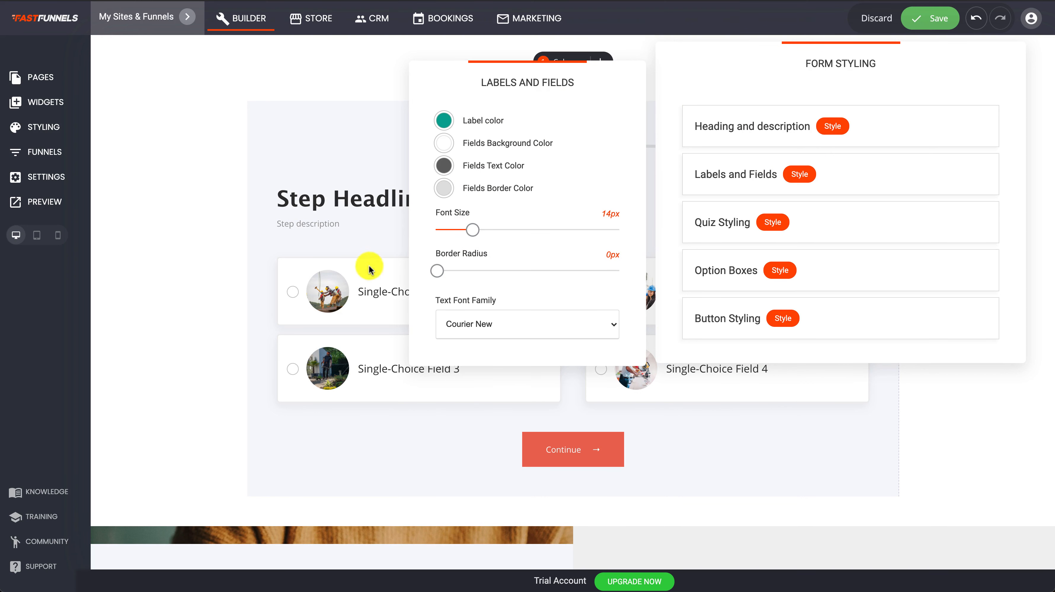
pyautogui.click(909, 196)
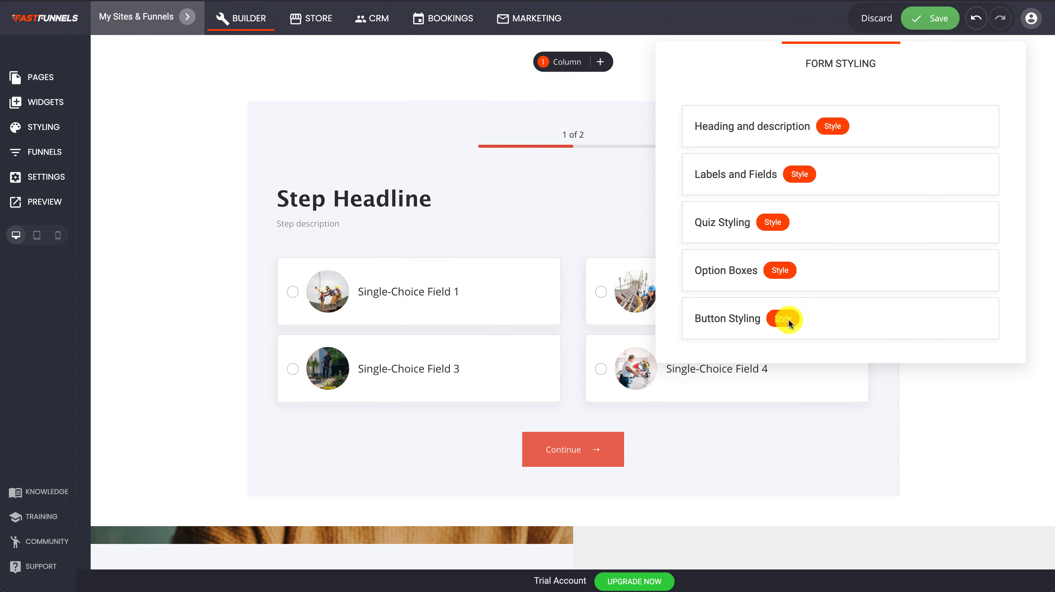
# Review the quiz styling options for background color, active color and form padding
pyautogui.click(778, 221)
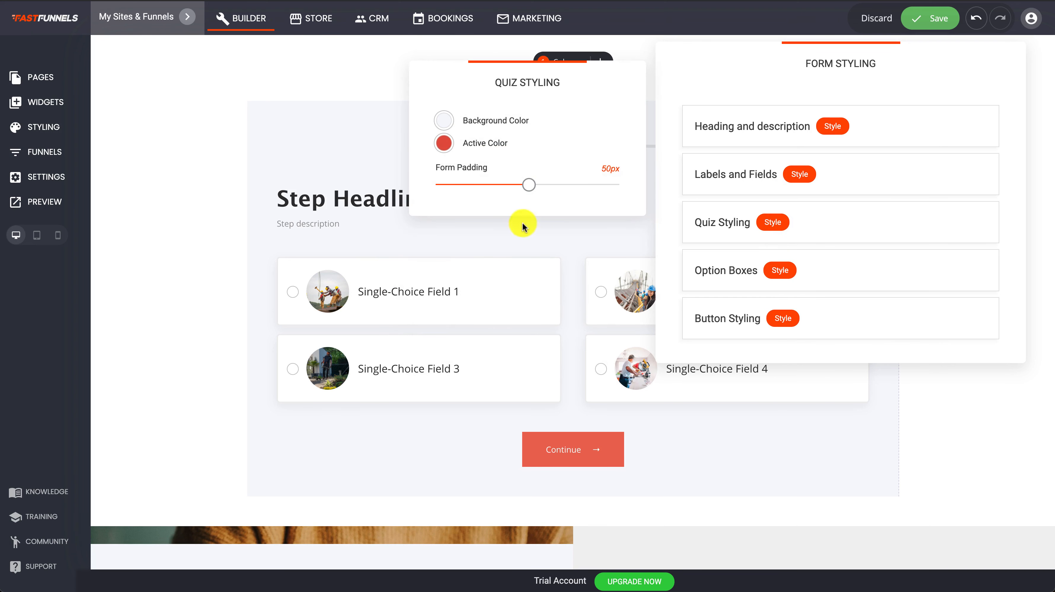
pyautogui.click(521, 235)
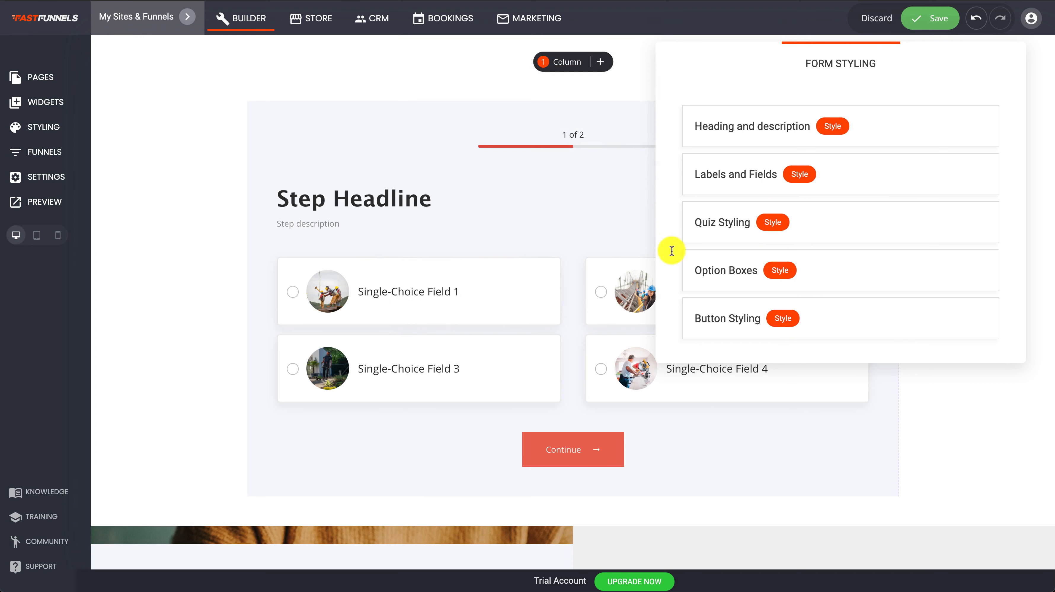
# Set the quiz results to Page Redirect and add a second score rule leading to the next funnel step
pyautogui.click(743, 412)
pyautogui.click(435, 251)
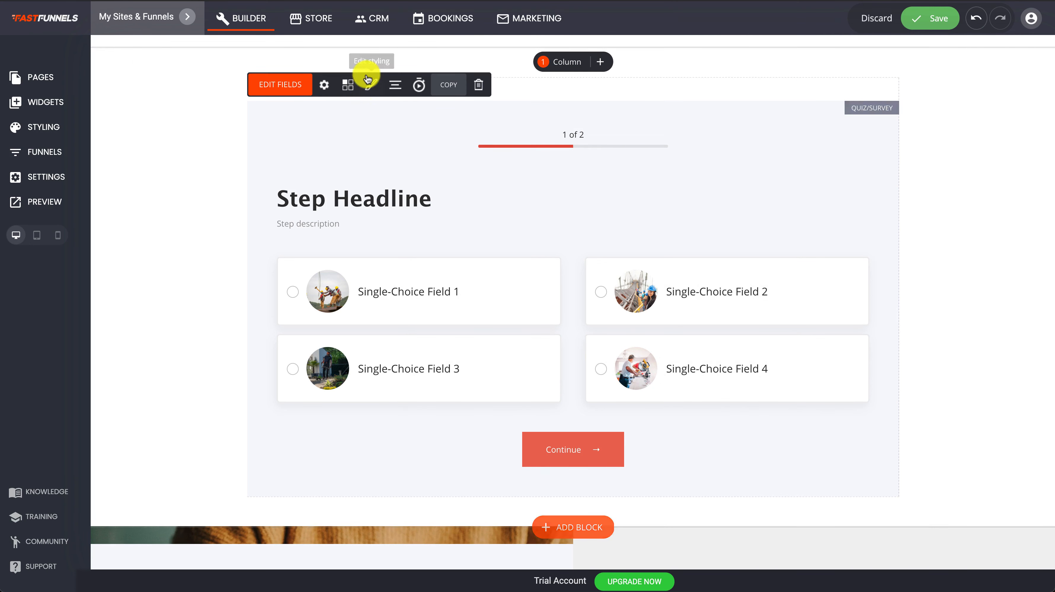
pyautogui.click(348, 88)
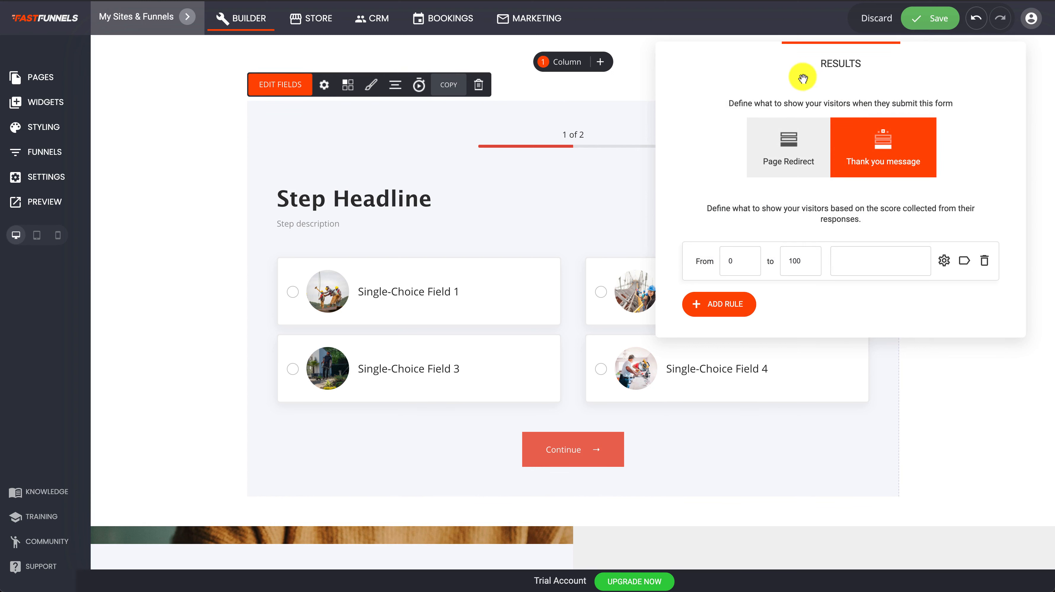
pyautogui.moveTo(803, 78); pyautogui.dragTo(768, 136)
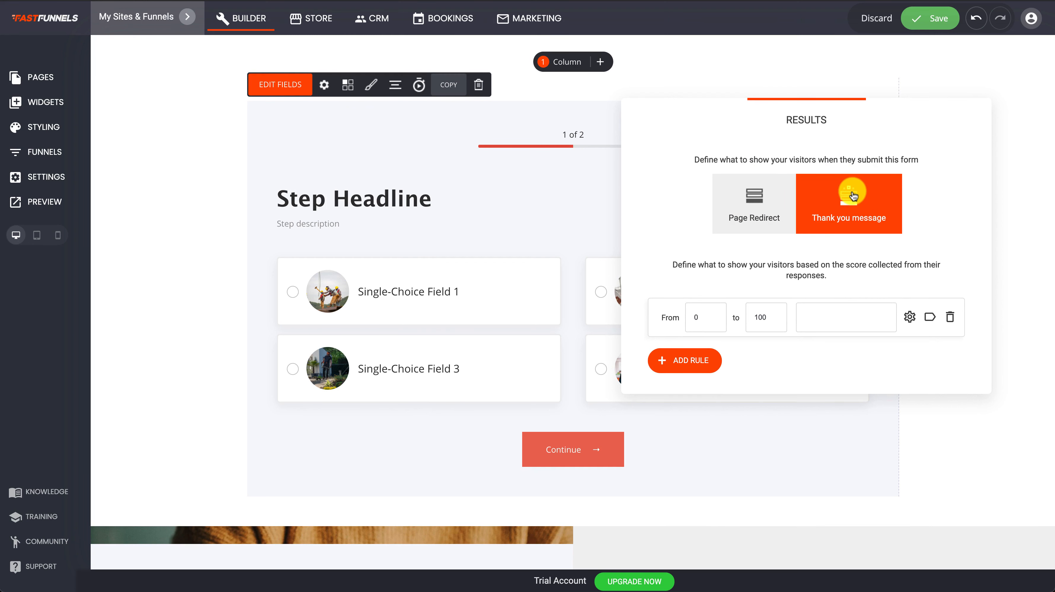
pyautogui.click(763, 207)
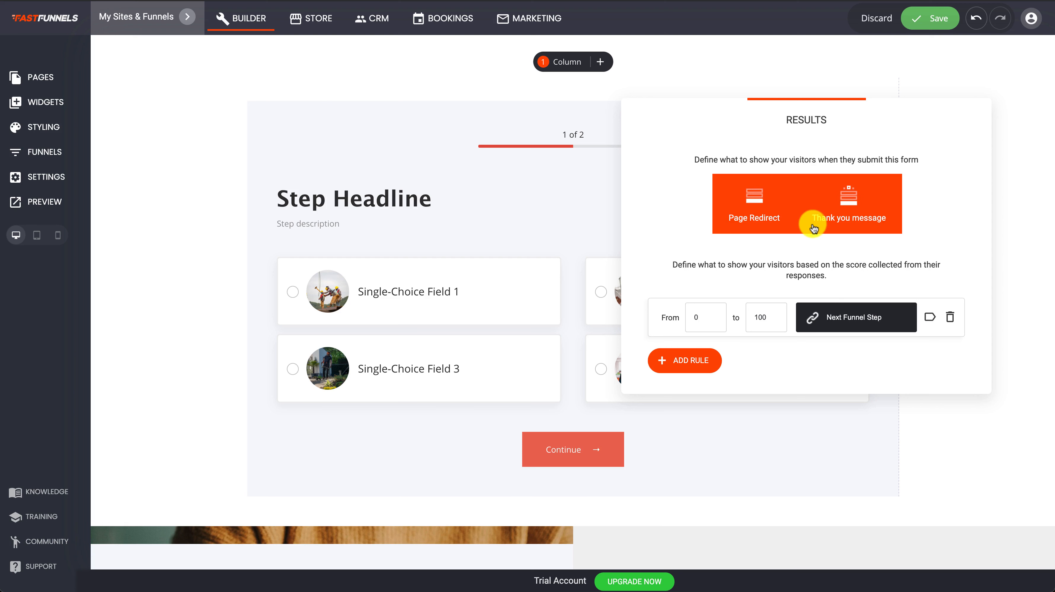
pyautogui.click(696, 367)
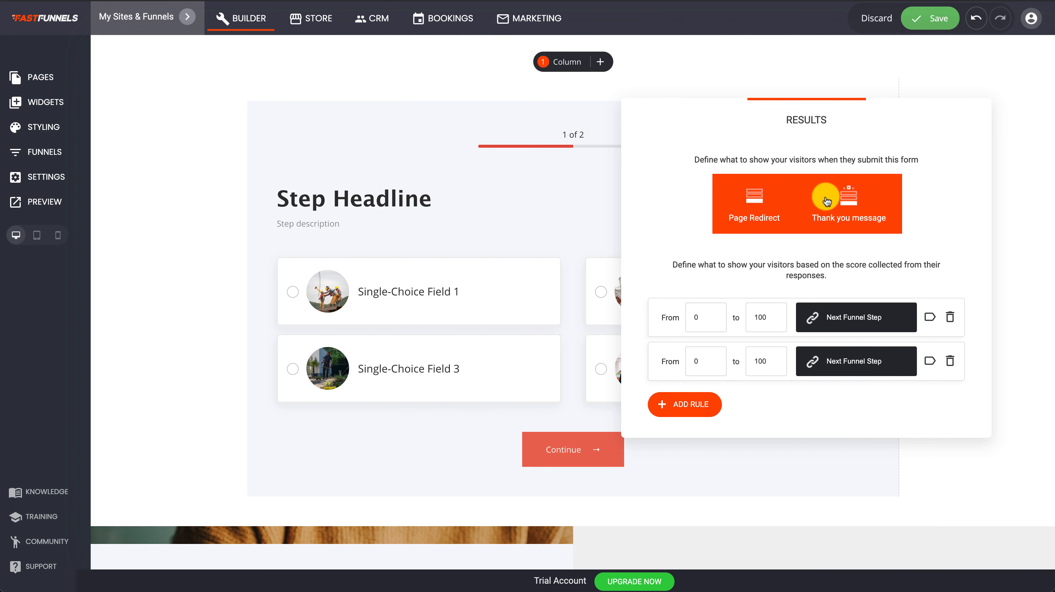
pyautogui.click(689, 403)
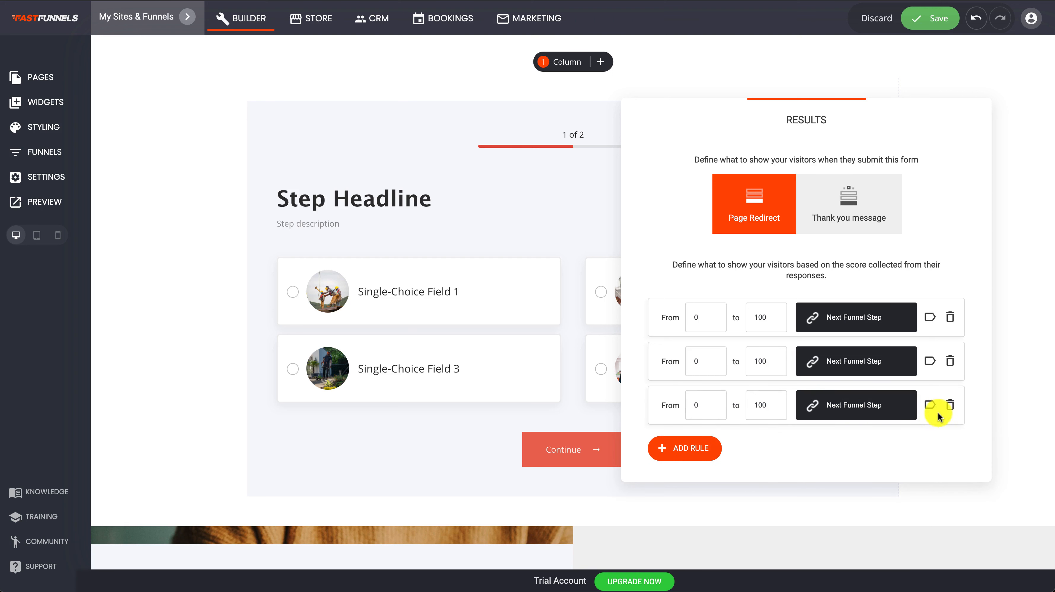
pyautogui.click(950, 405)
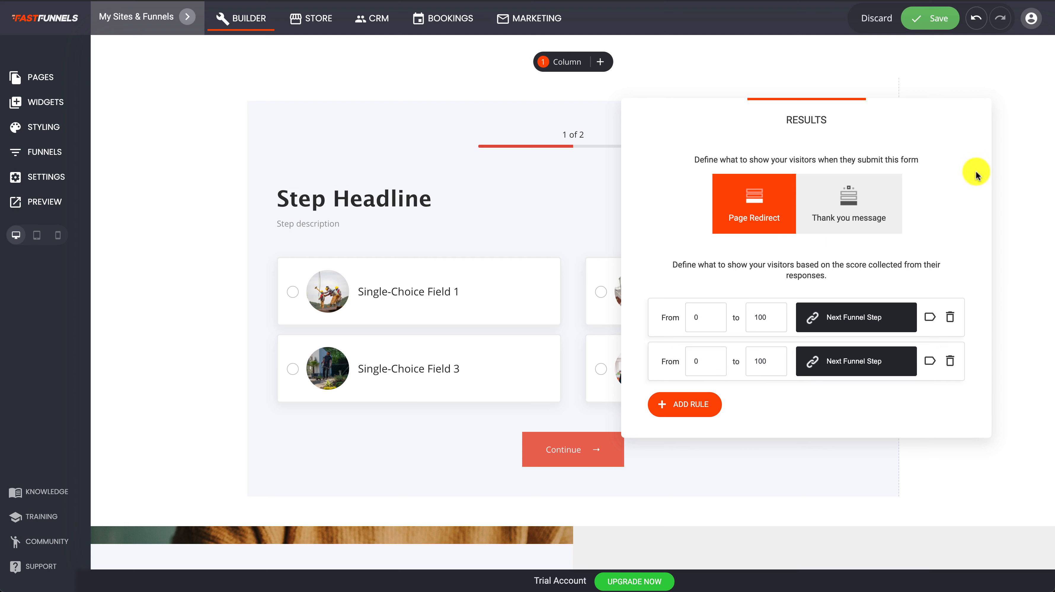
# Switch the quiz results to Thank you message and add three more score rules
pyautogui.click(848, 197)
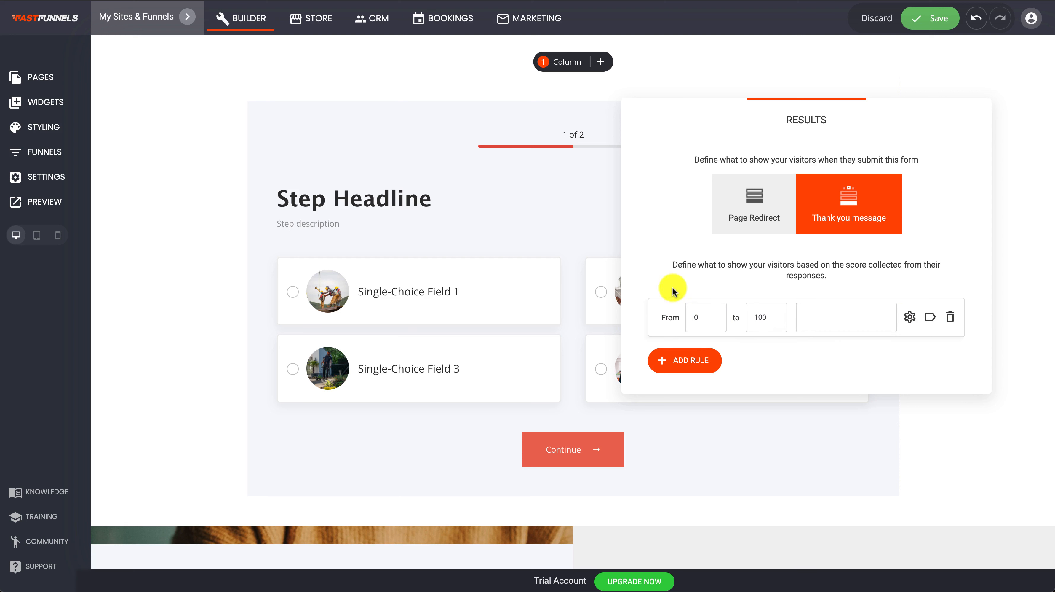
pyautogui.click(700, 361)
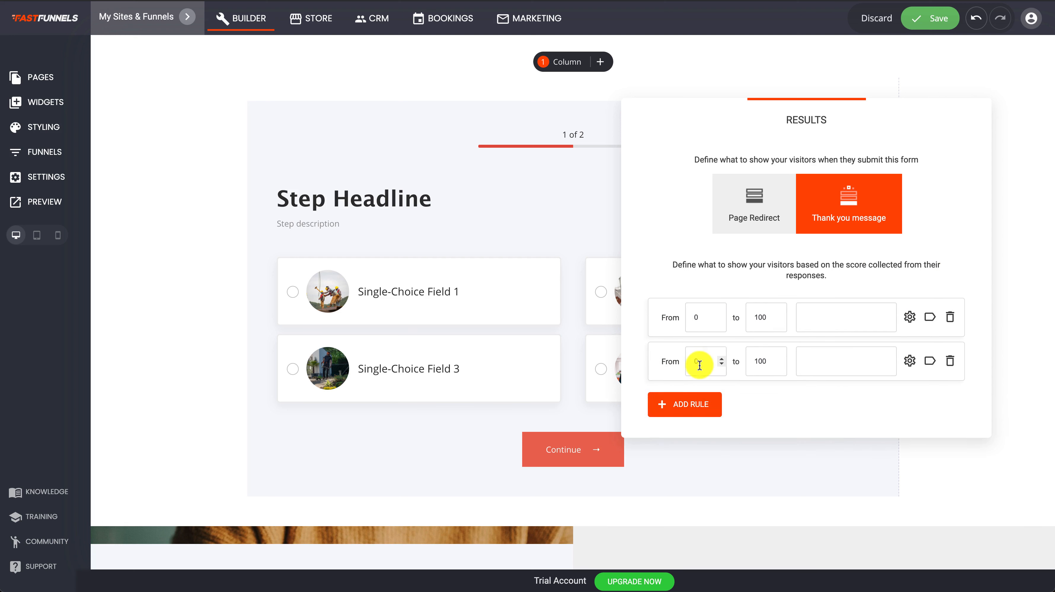
pyautogui.click(698, 406)
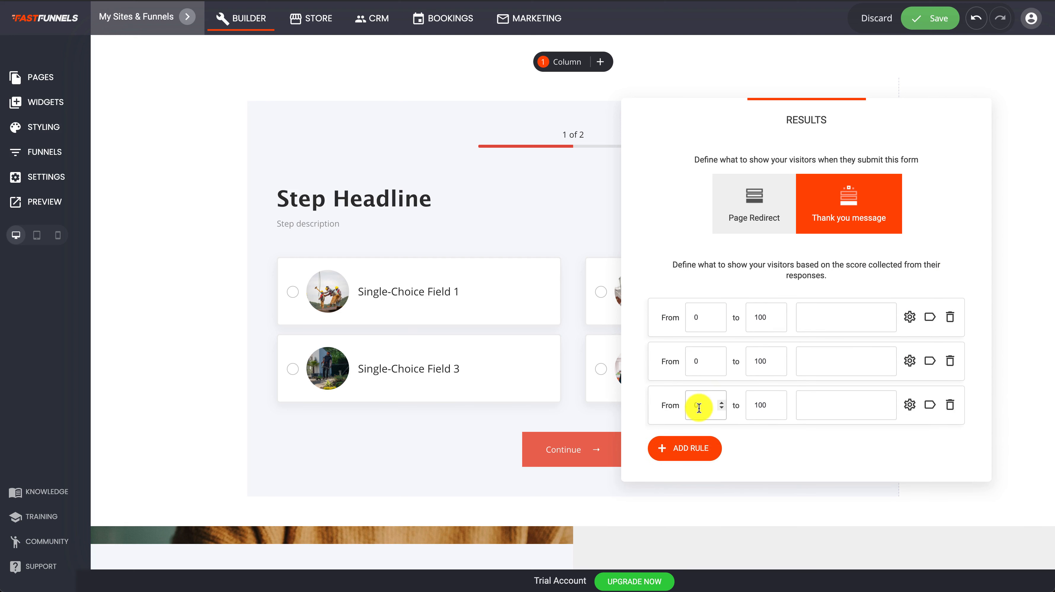
pyautogui.click(698, 452)
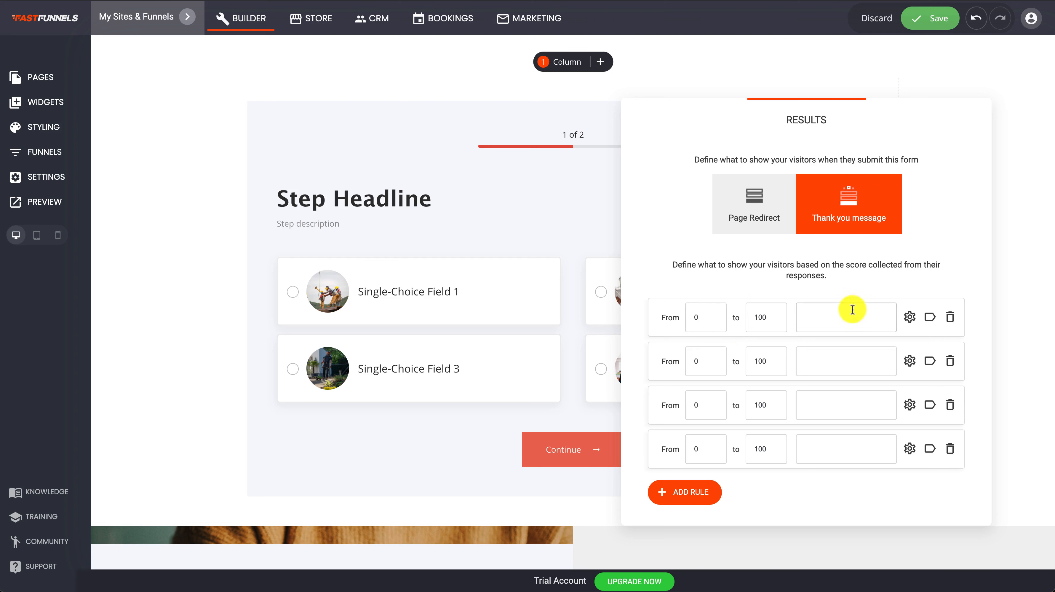
# Try adding a call-to-action button to the first rule's thank you message, and return the results to Page Redirect
pyautogui.click(826, 324)
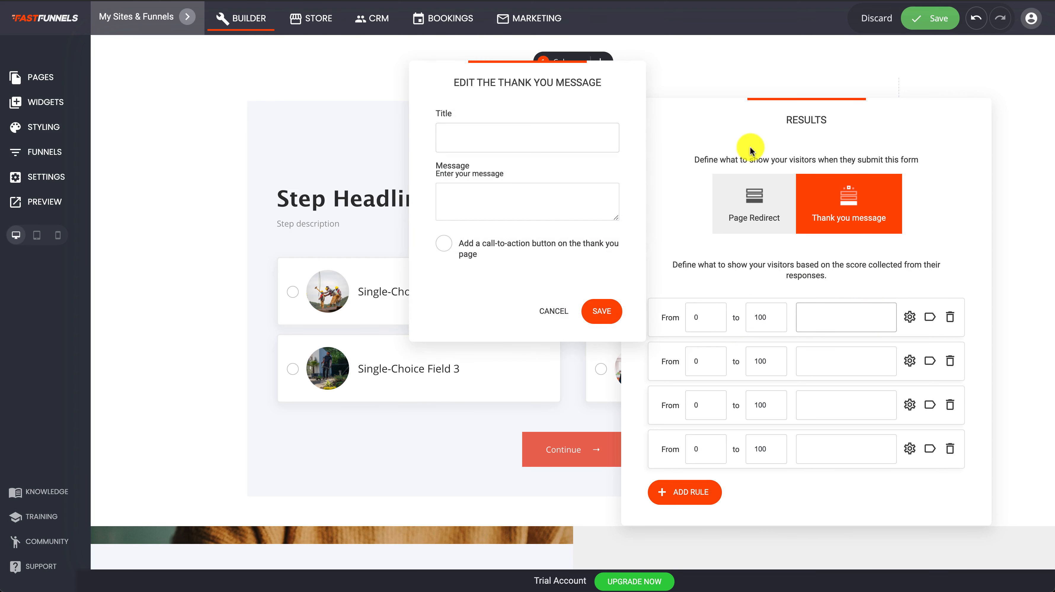
pyautogui.click(478, 131)
pyautogui.click(480, 208)
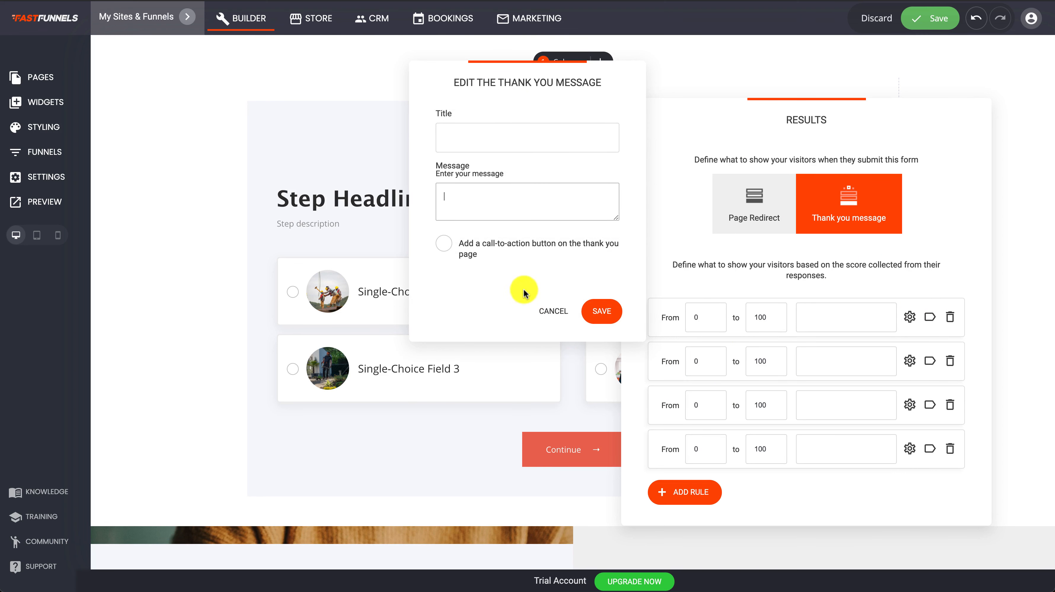
pyautogui.click(445, 245)
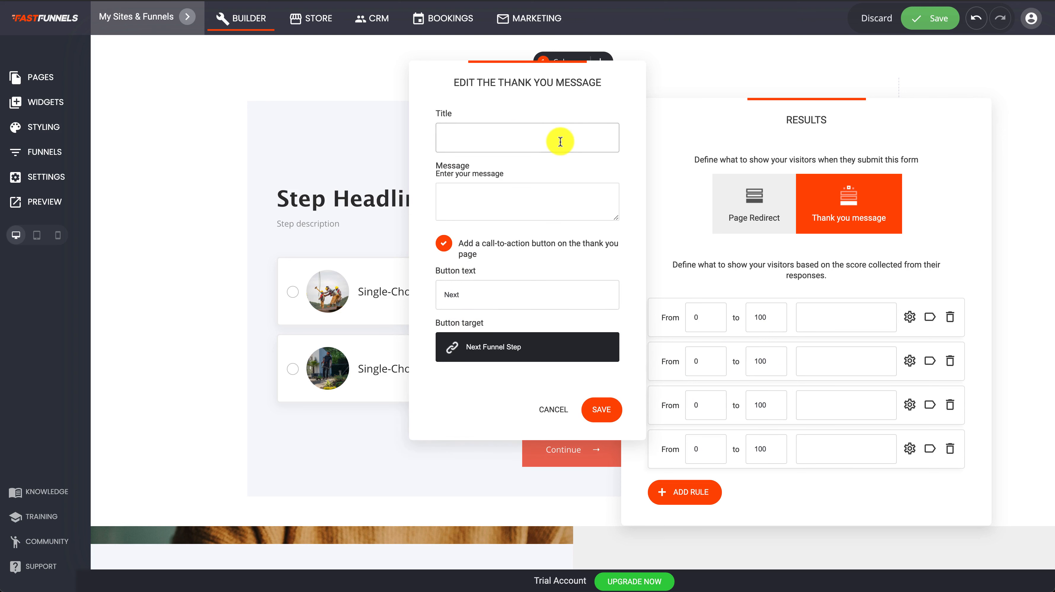
pyautogui.click(497, 194)
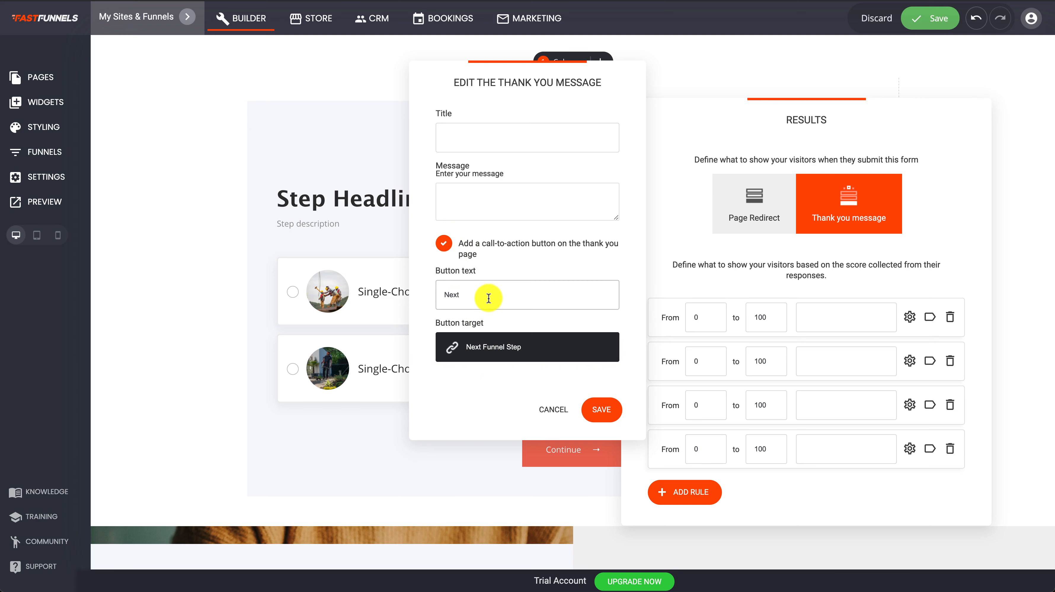
pyautogui.moveTo(476, 294); pyautogui.dragTo(432, 293)
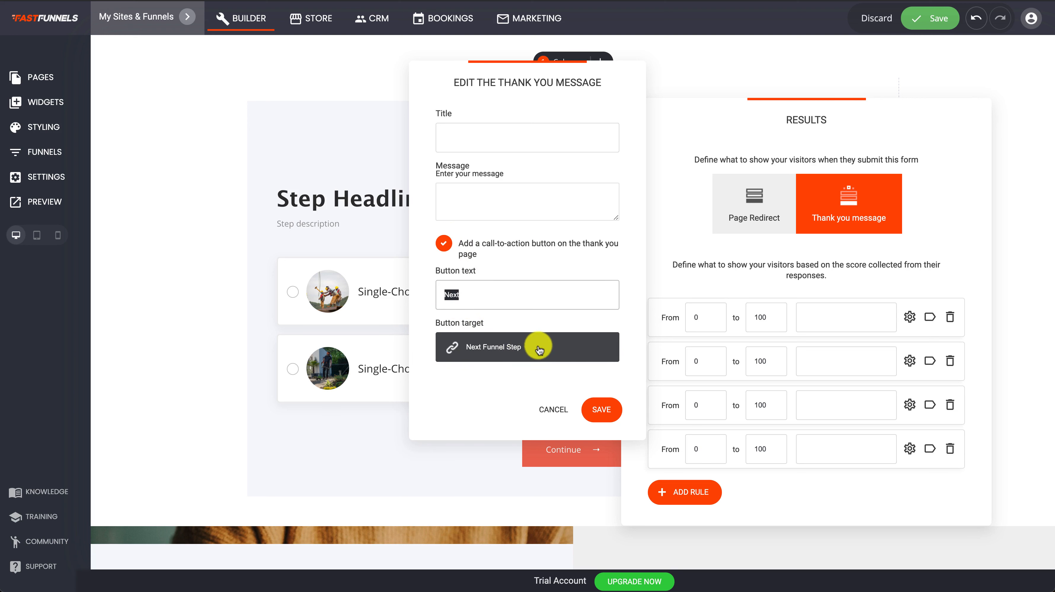
pyautogui.click(560, 411)
pyautogui.click(754, 195)
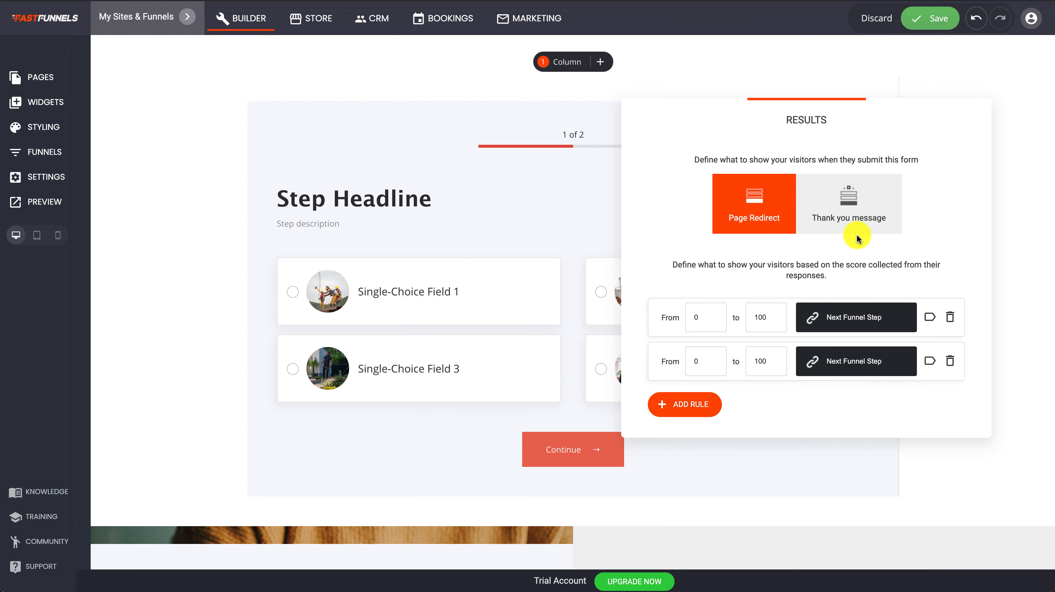
pyautogui.click(526, 204)
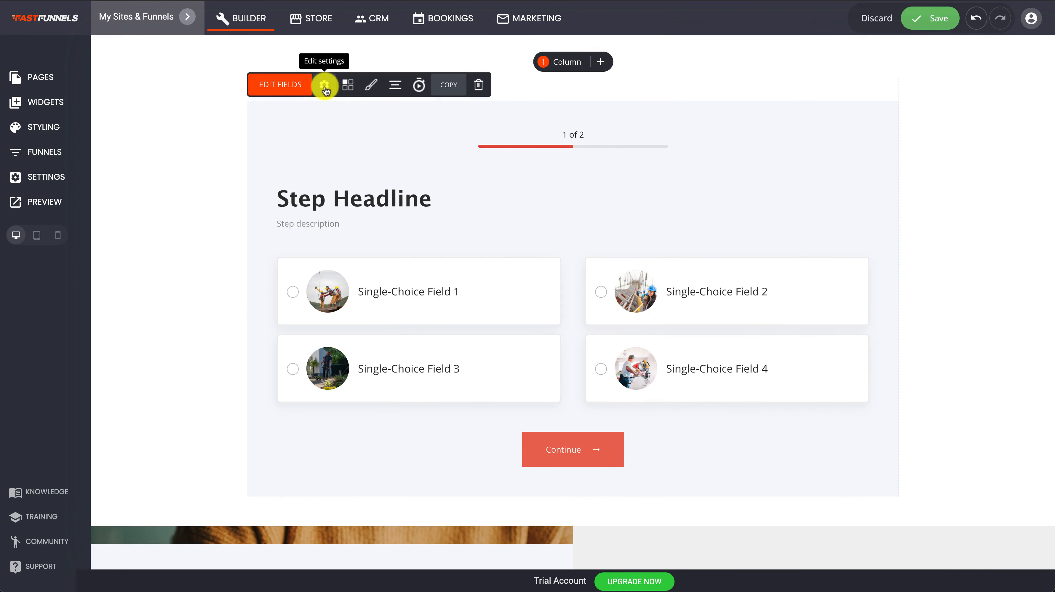
# Enter two comma-separated notification e-mail addresses in the quiz's form settings and clear them again
pyautogui.click(325, 86)
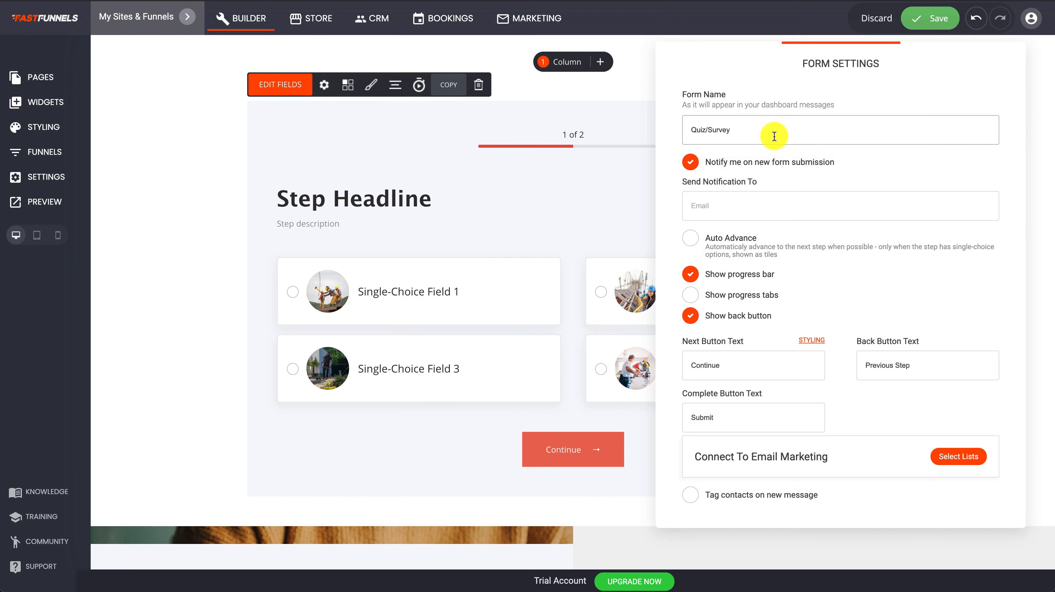
pyautogui.moveTo(775, 136); pyautogui.dragTo(683, 121)
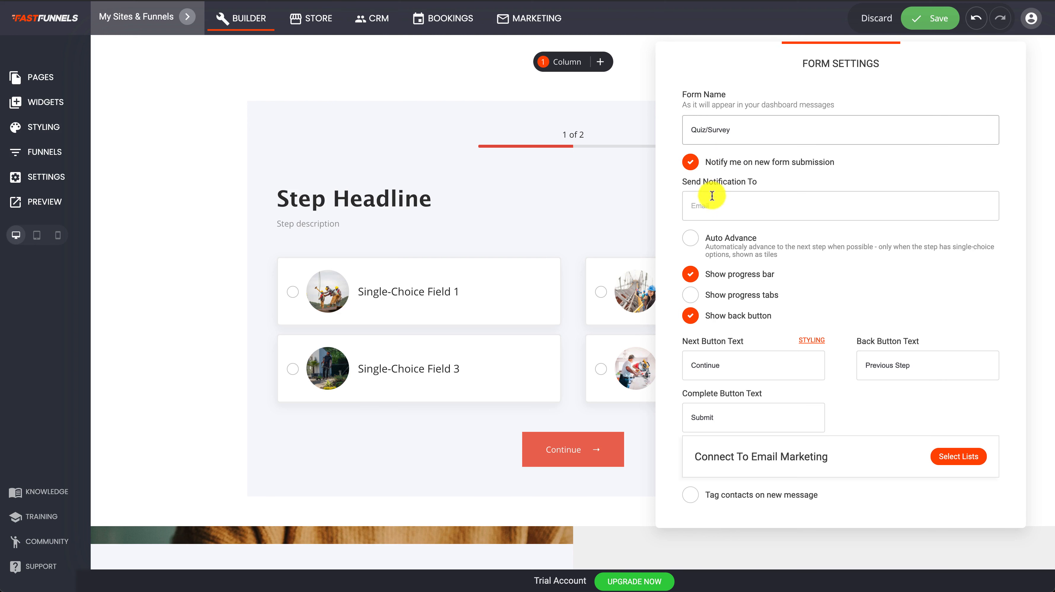
pyautogui.click(691, 210)
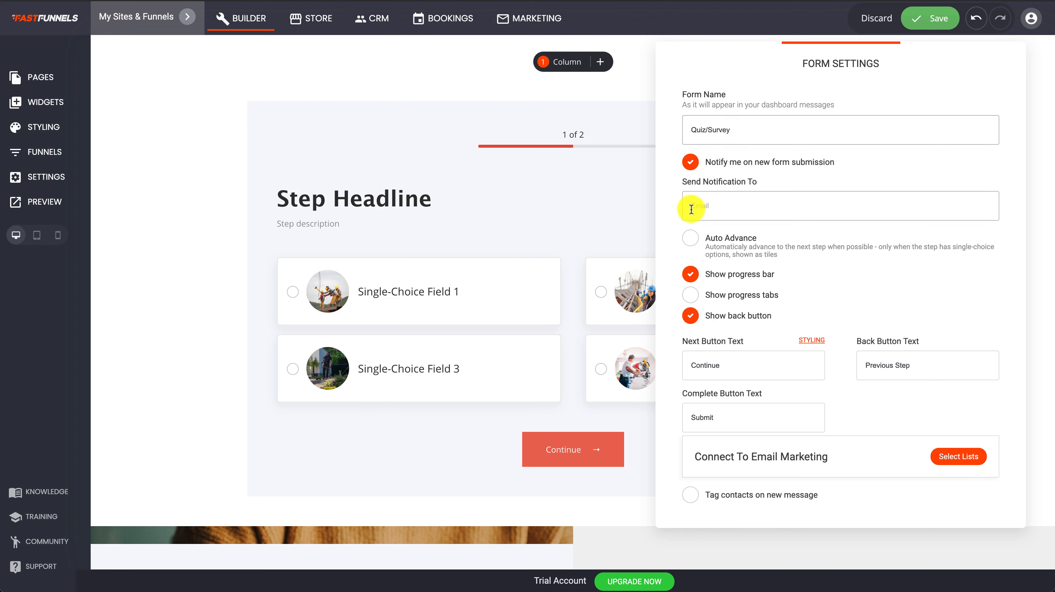
pyautogui.write('awdasdasdasd@asdasda.com,adasdasdasd@asdasd.com')
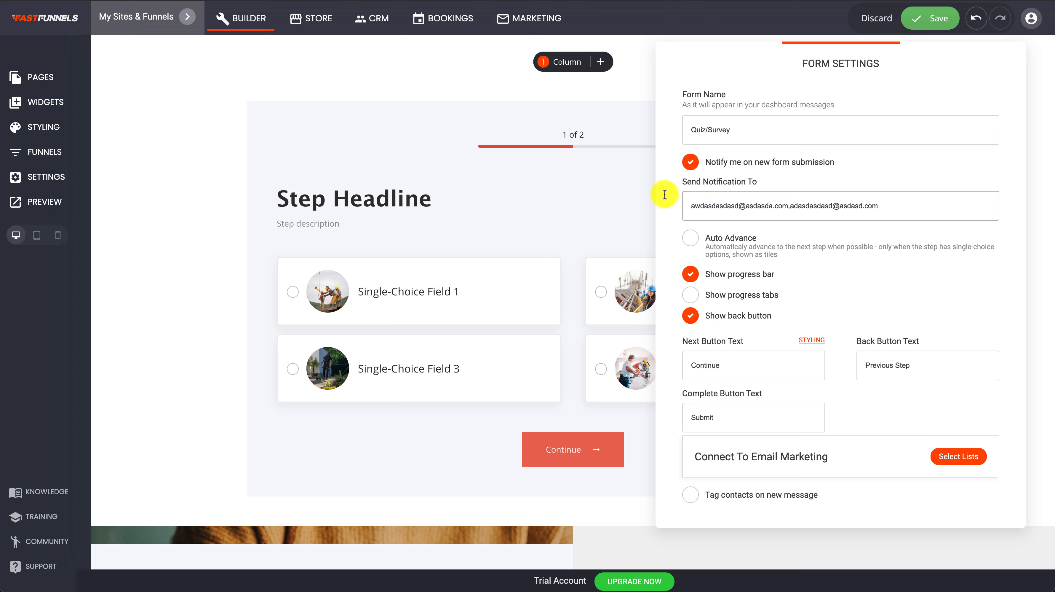
pyautogui.hotkey('ctrl', 'a')
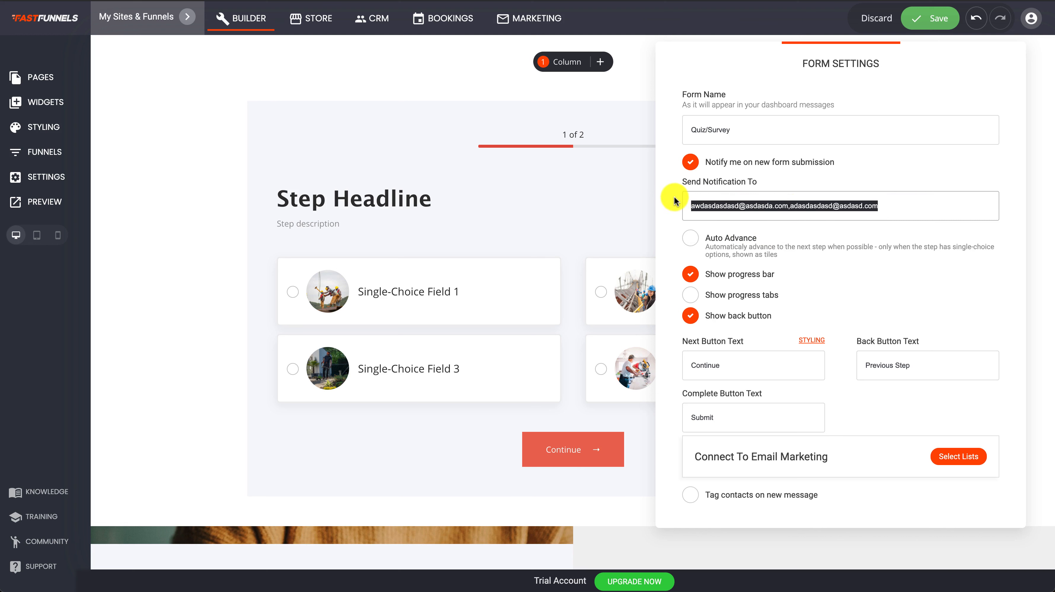
pyautogui.press('BackSpace')
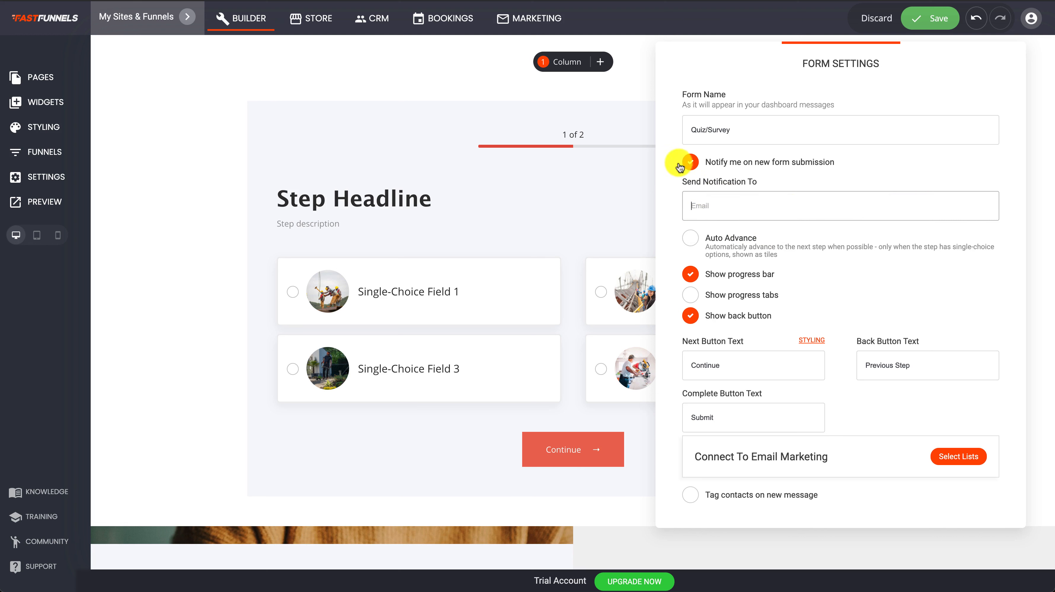
# Try the quiz's Auto Advance and Show progress tabs options, turning each one off again
pyautogui.click(691, 239)
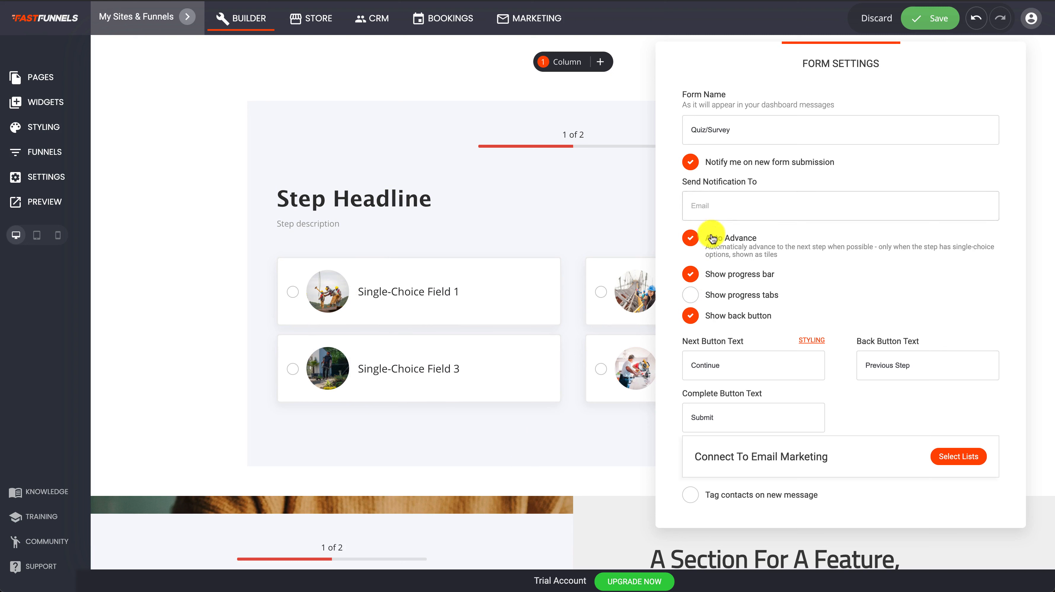
pyautogui.click(698, 245)
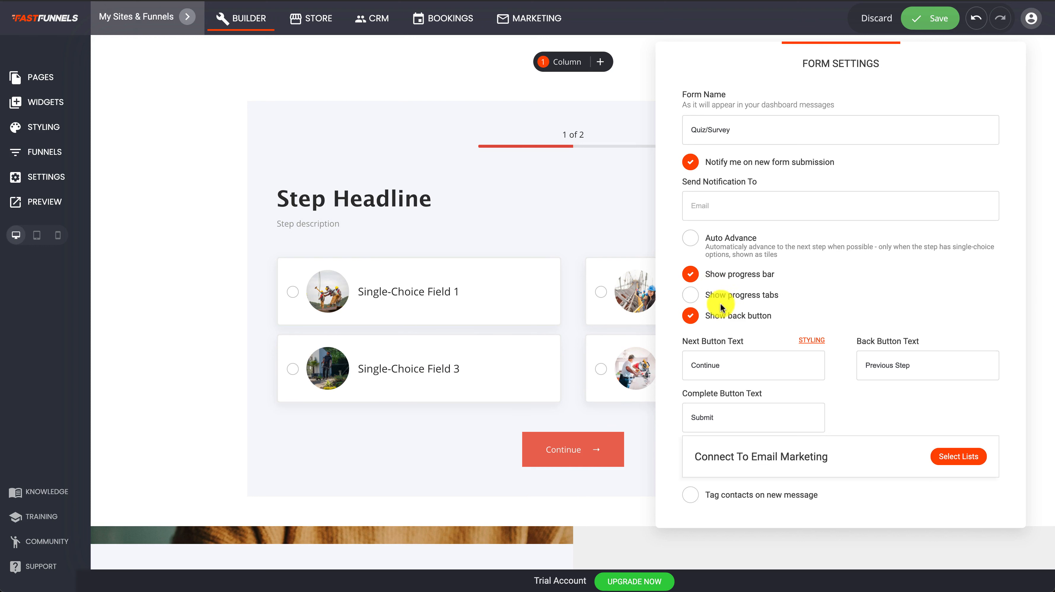
pyautogui.click(691, 295)
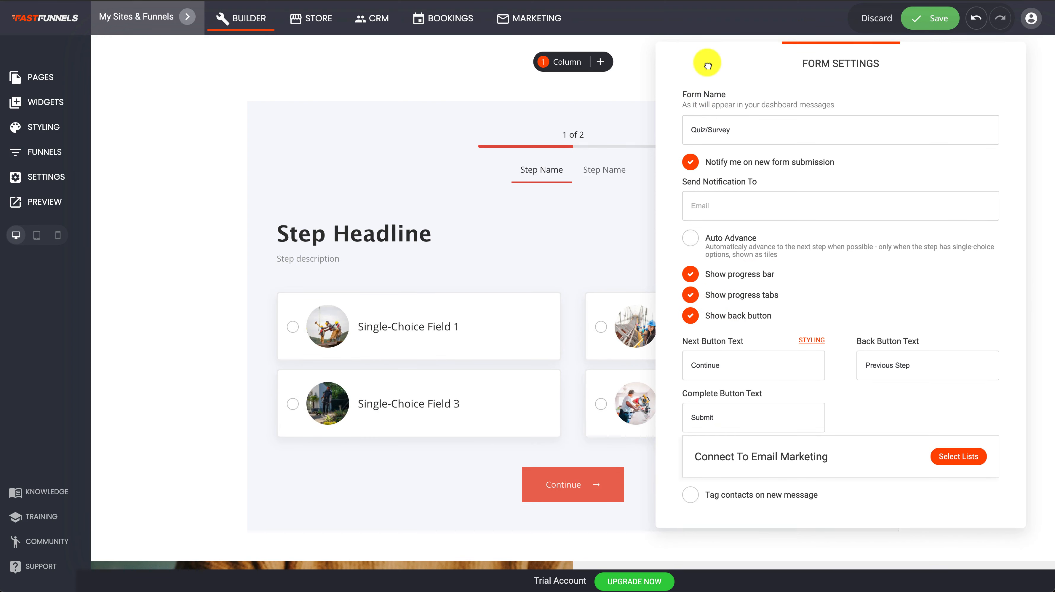
pyautogui.moveTo(706, 61); pyautogui.dragTo(876, 116)
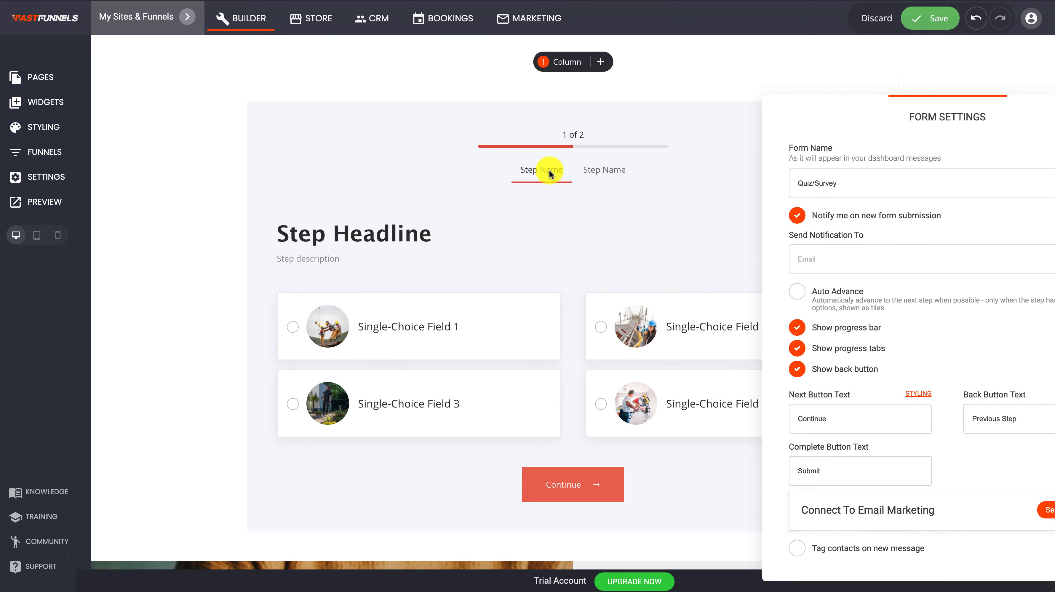
pyautogui.click(803, 350)
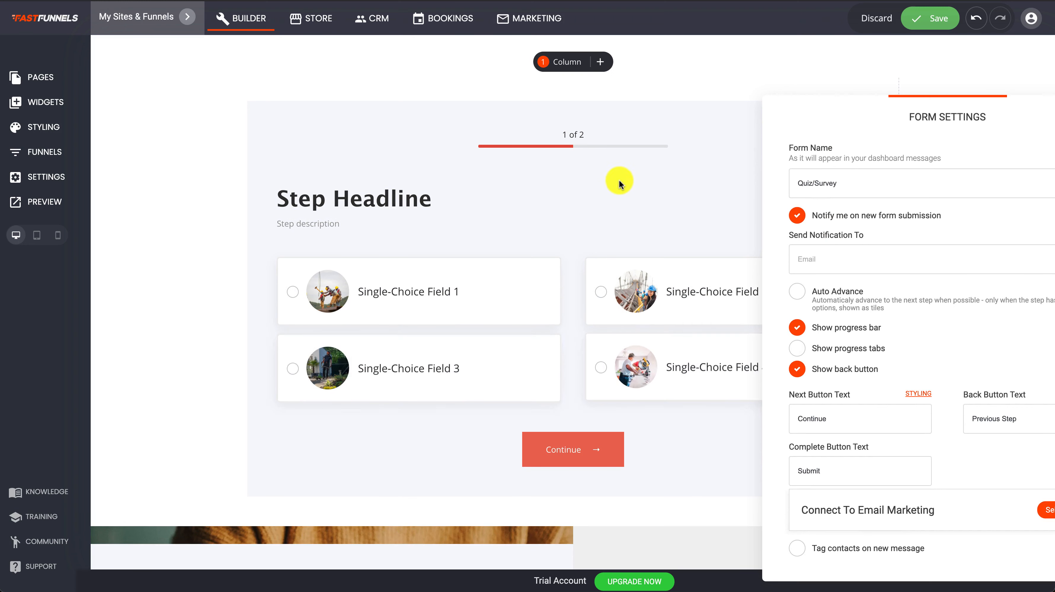
# Enable tagging contacts on new message and add the COMPLETED SURVEY tag
pyautogui.moveTo(971, 146); pyautogui.dragTo(773, 73)
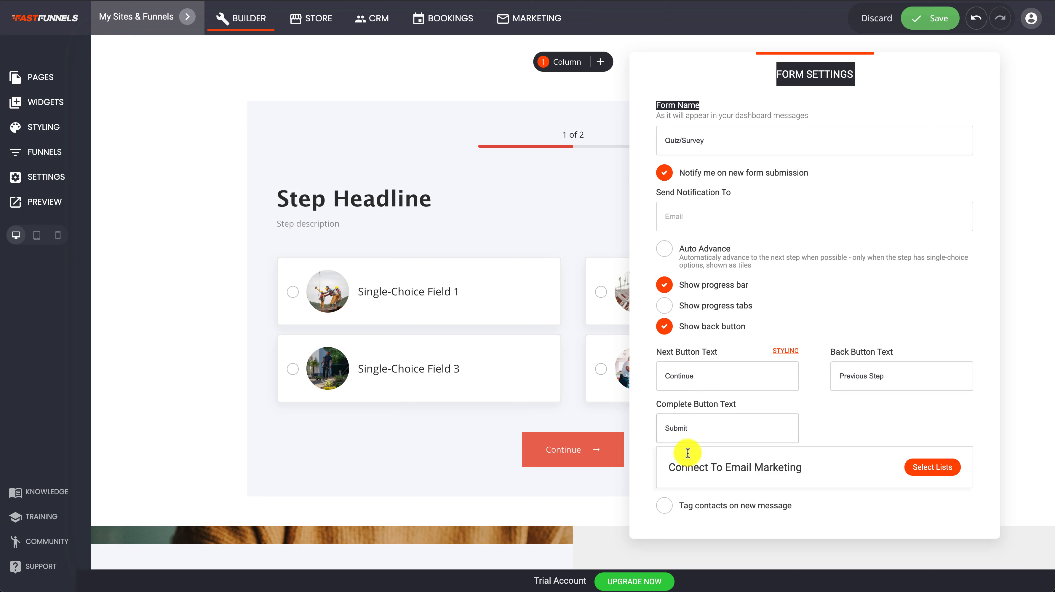
pyautogui.click(665, 506)
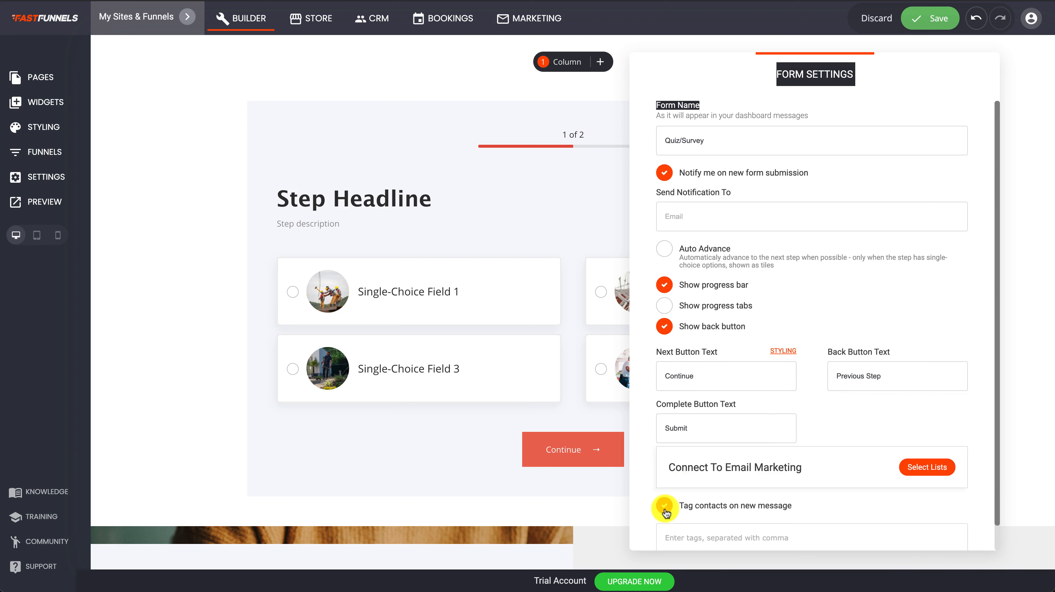
pyautogui.scroll(-1, 729, 426)
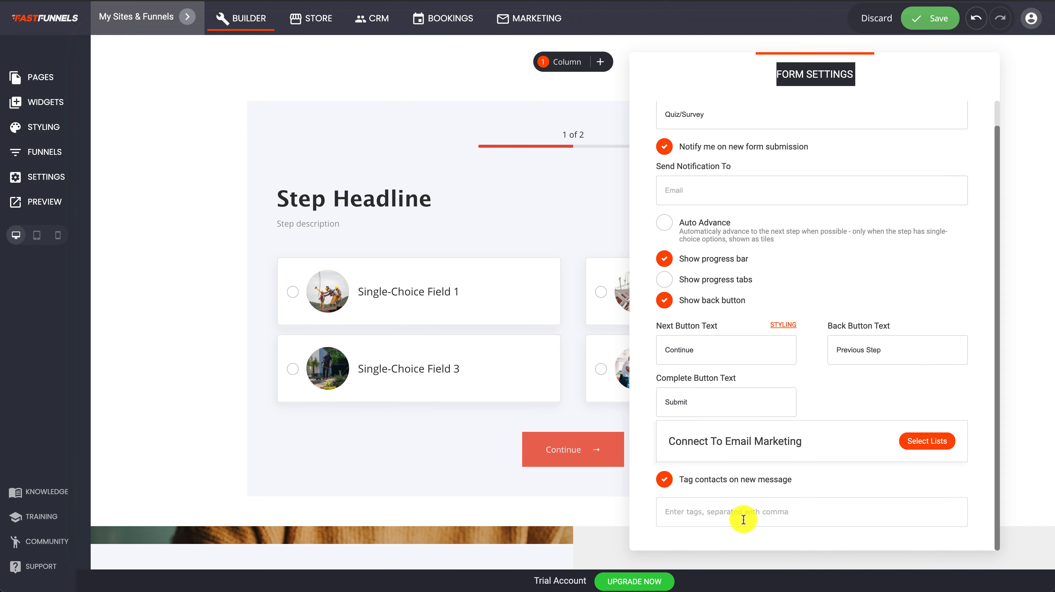
pyautogui.click(704, 511)
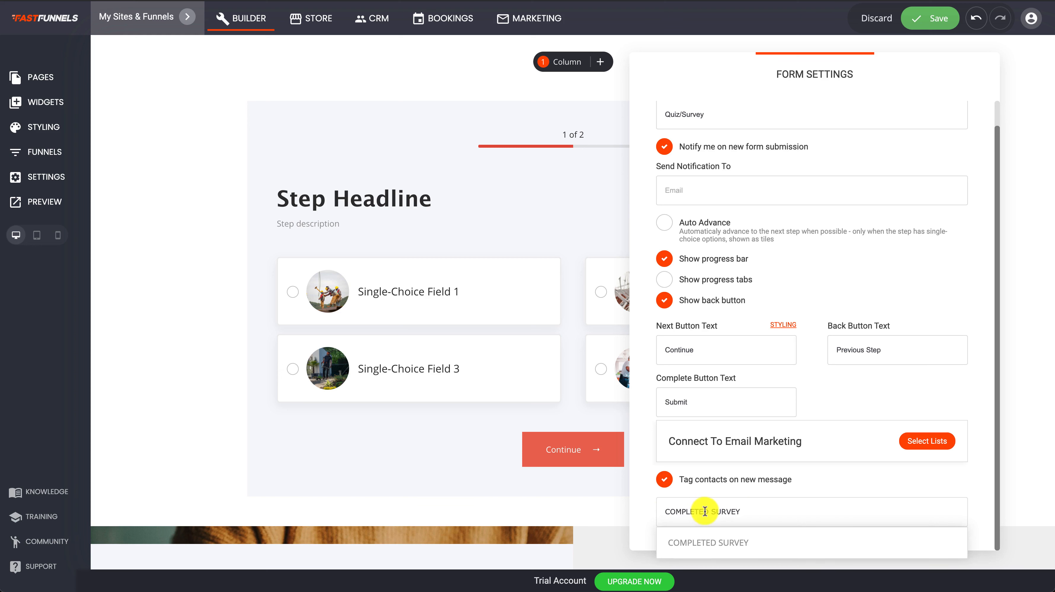
pyautogui.click(743, 541)
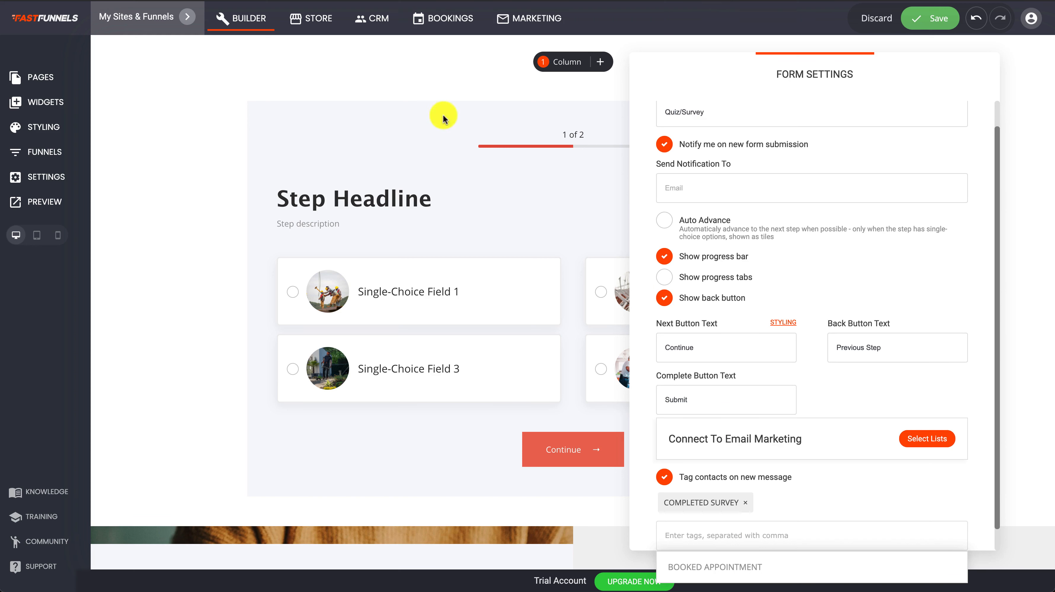
pyautogui.click(864, 430)
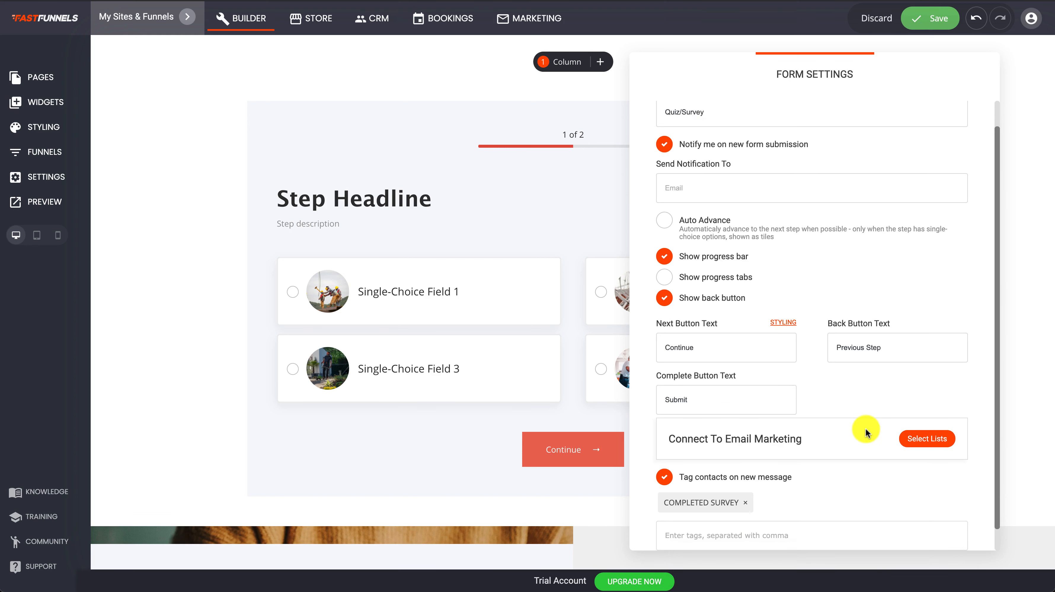
# Create a subscriber list named Quiz People for the quiz's email marketing connection, and save the page
pyautogui.click(930, 439)
pyautogui.click(469, 203)
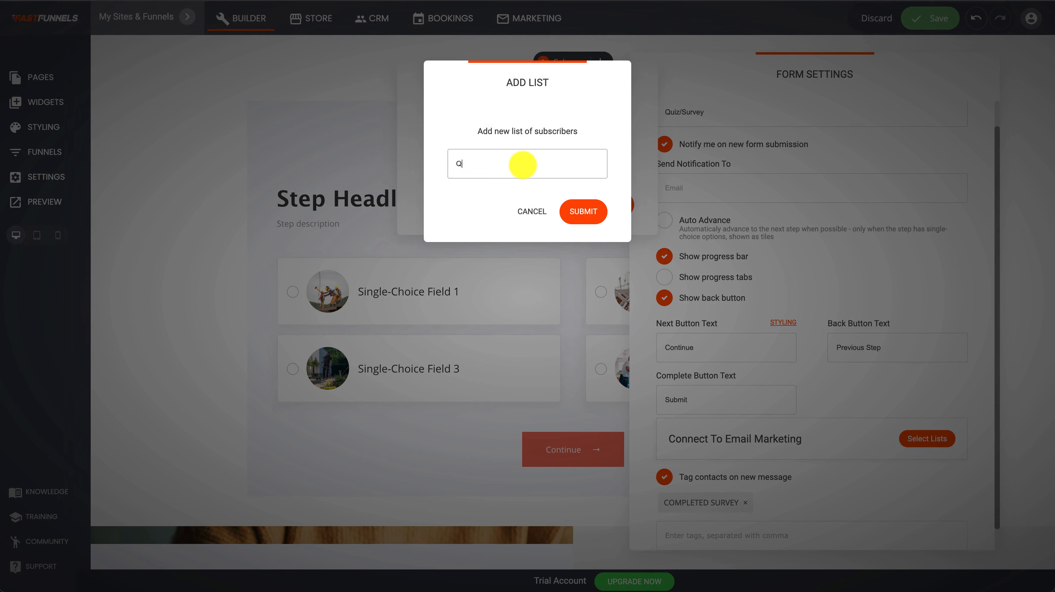
pyautogui.write('Quiz People')
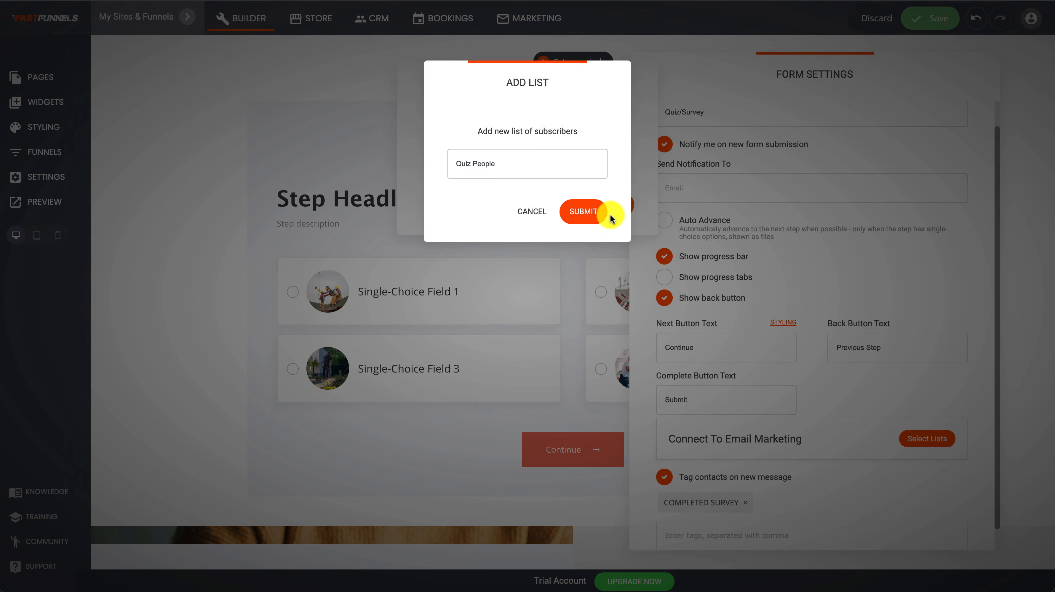
pyautogui.click(596, 212)
pyautogui.click(601, 228)
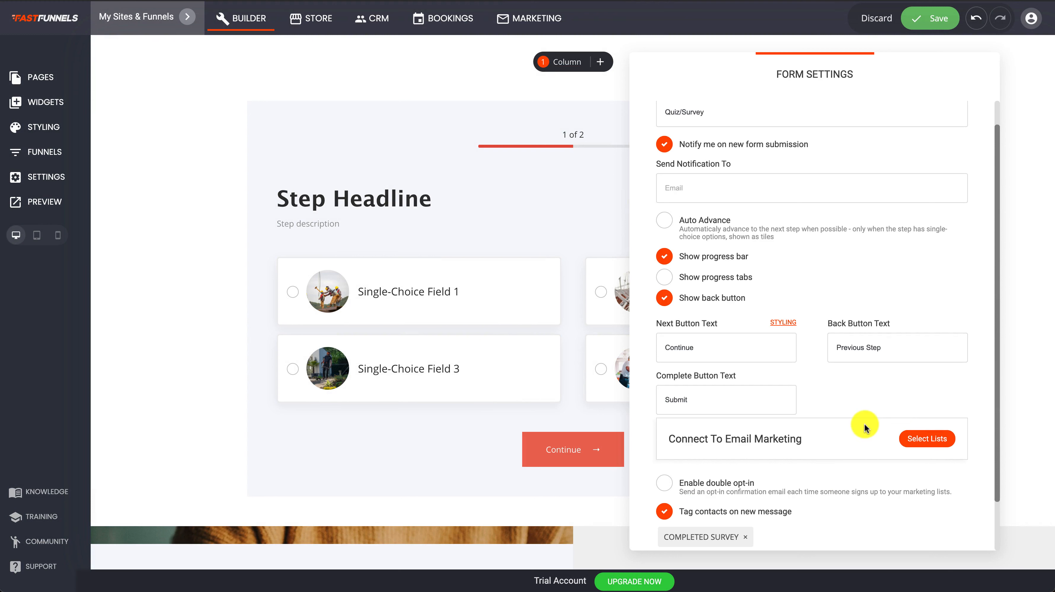
pyautogui.scroll(-2, 865, 425)
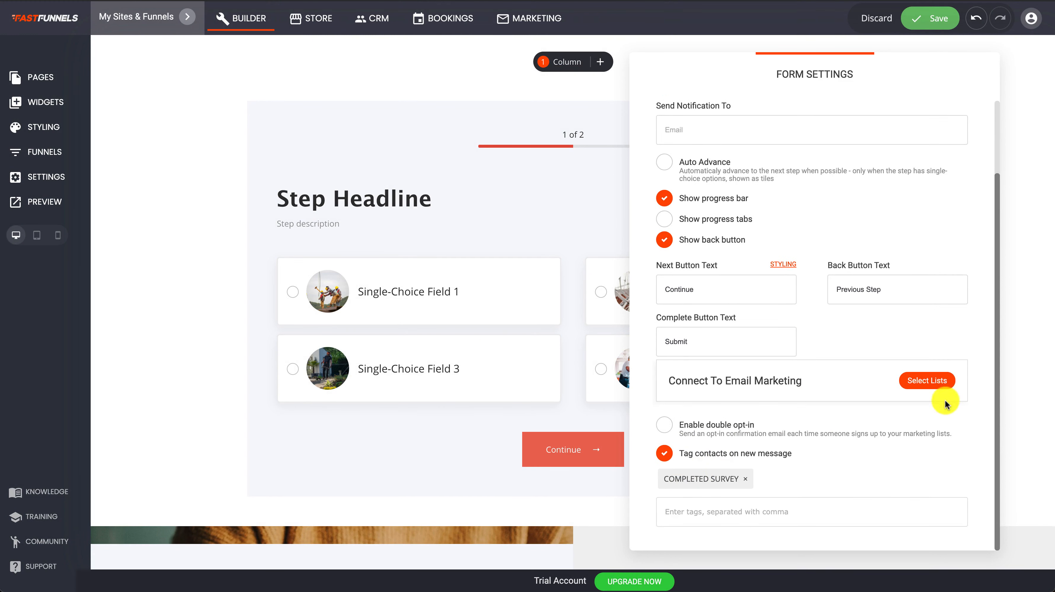
pyautogui.click(615, 197)
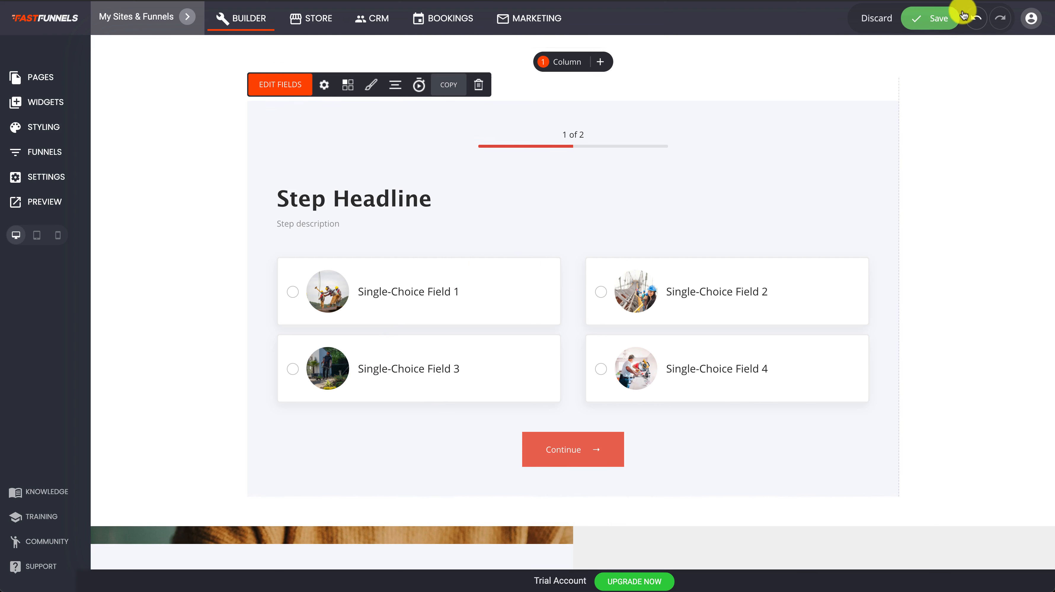
pyautogui.click(941, 19)
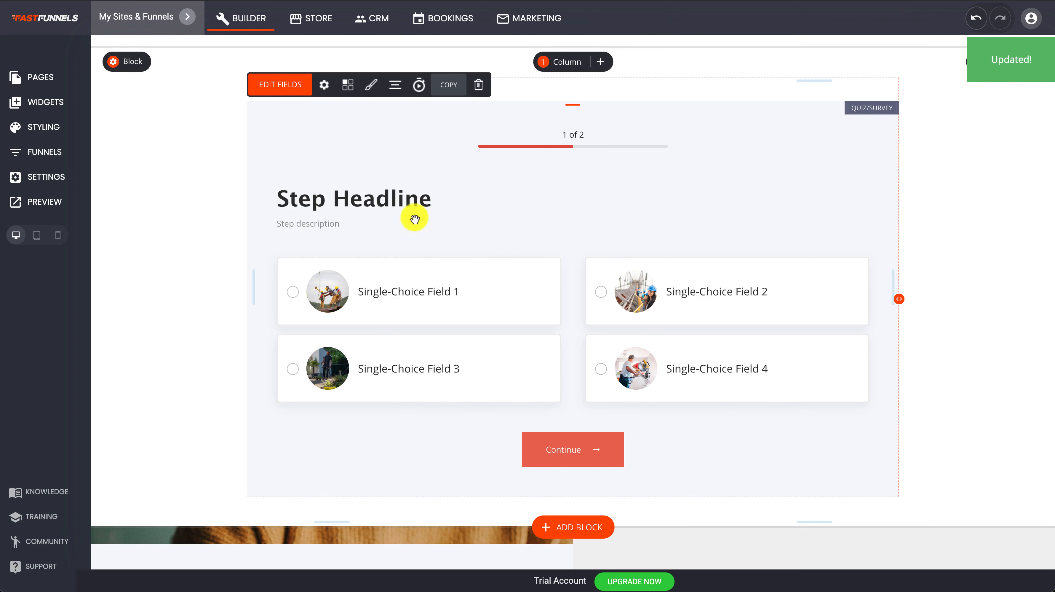
# Set the scores of Step 1's Single-Choice Fields 1 to 4 to 3, 10, 12 and 5
pyautogui.click(289, 94)
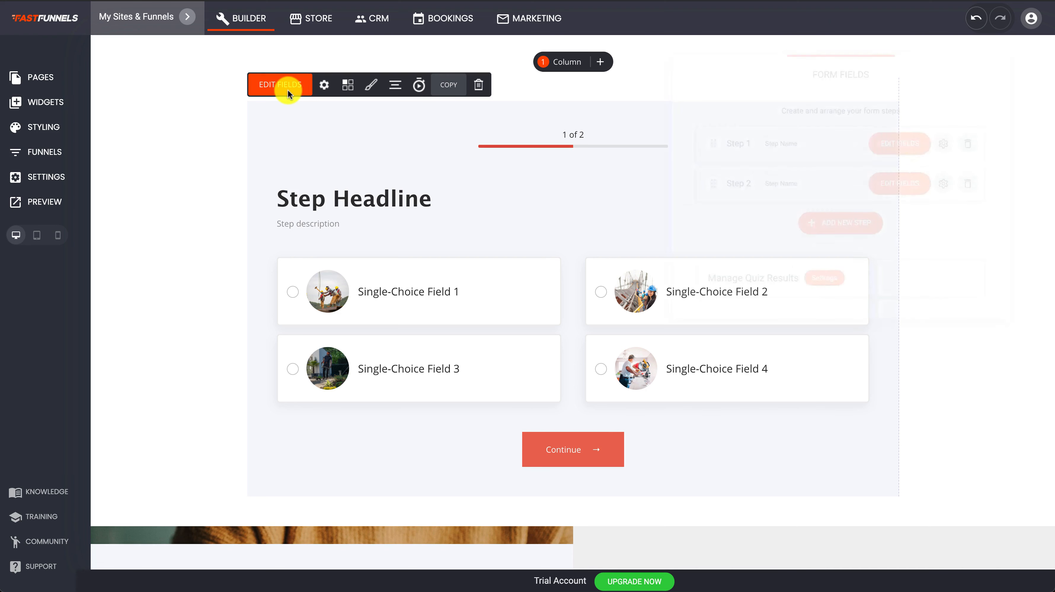
pyautogui.moveTo(714, 79); pyautogui.dragTo(673, 73)
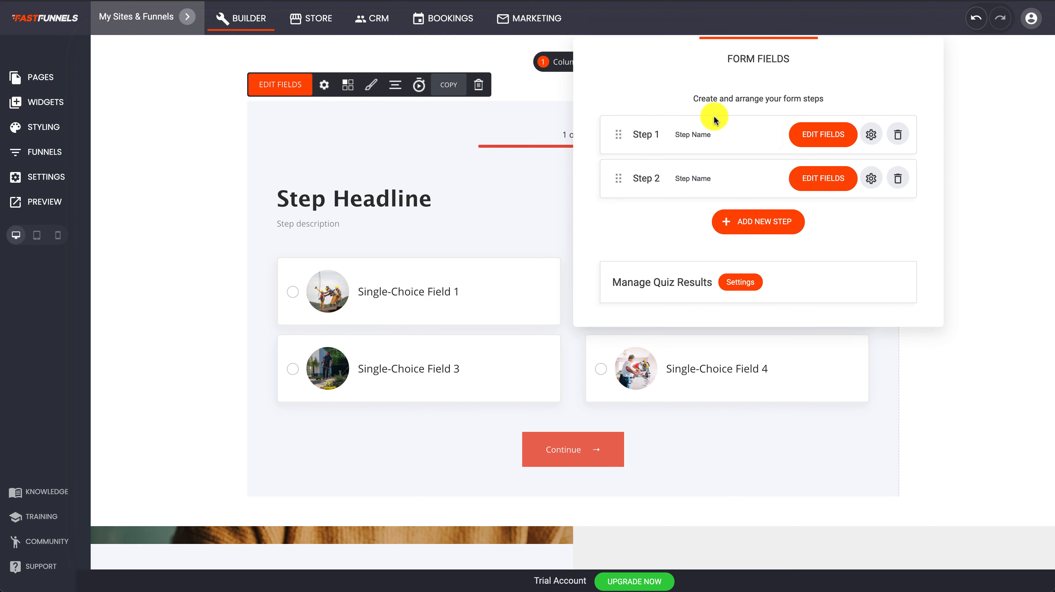
pyautogui.click(816, 142)
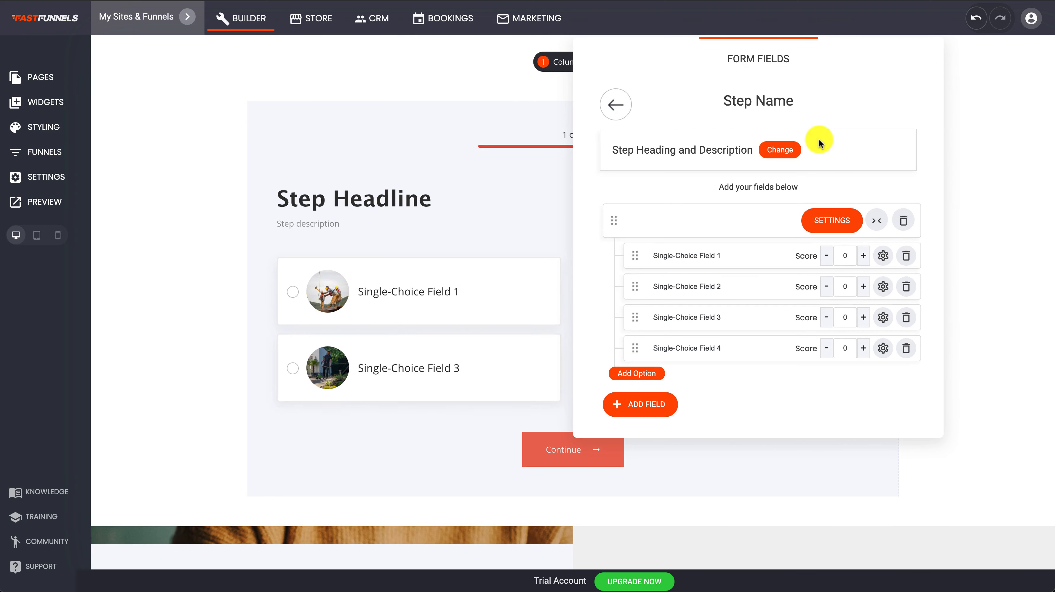
pyautogui.moveTo(695, 76); pyautogui.dragTo(866, 275)
pyautogui.moveTo(865, 198); pyautogui.dragTo(699, 116)
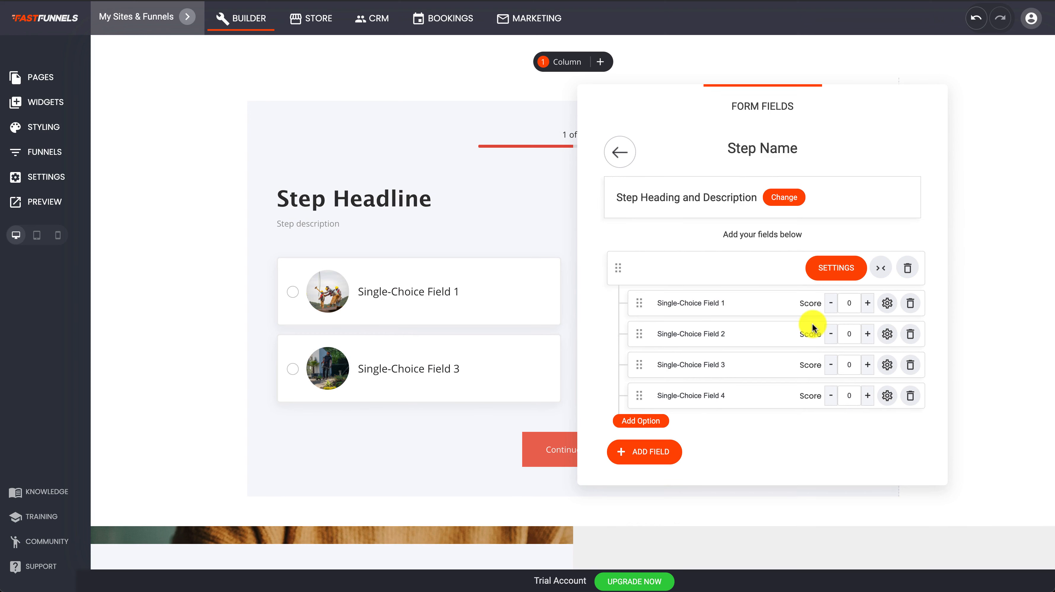
pyautogui.click(867, 304)
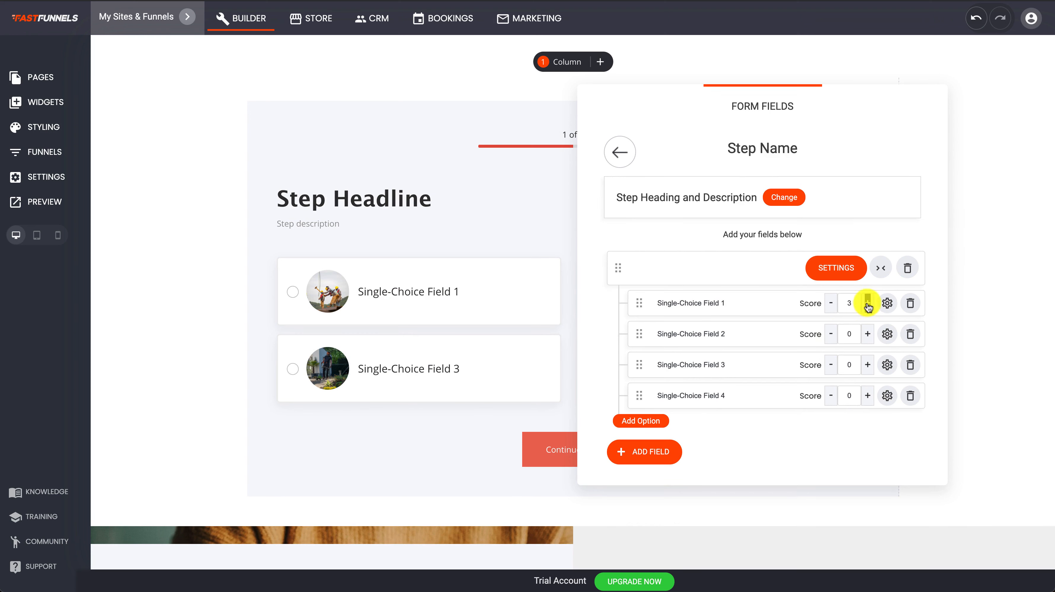
pyautogui.click(868, 304)
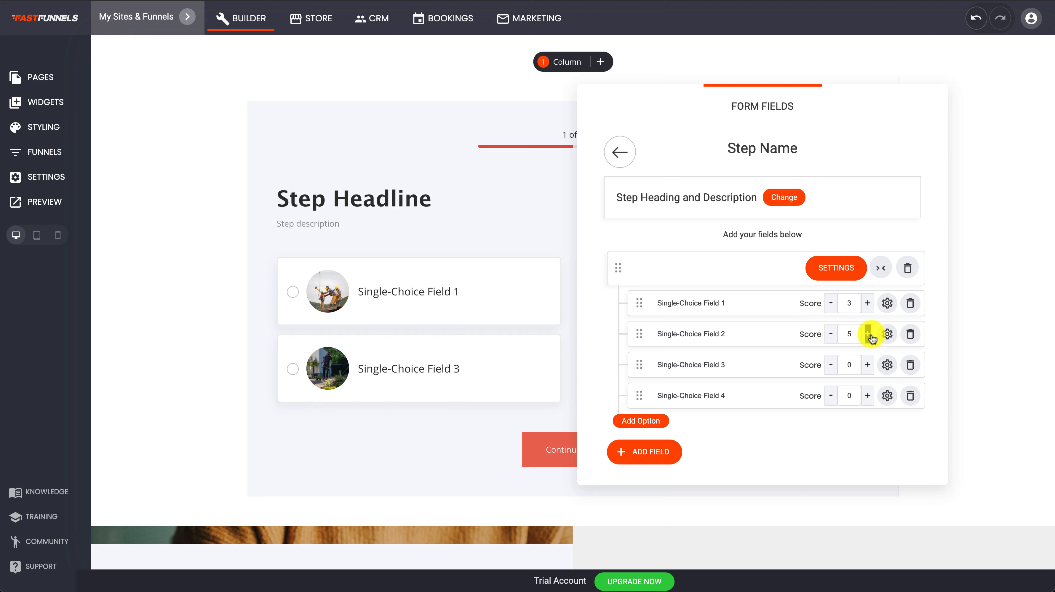
pyautogui.click(868, 334)
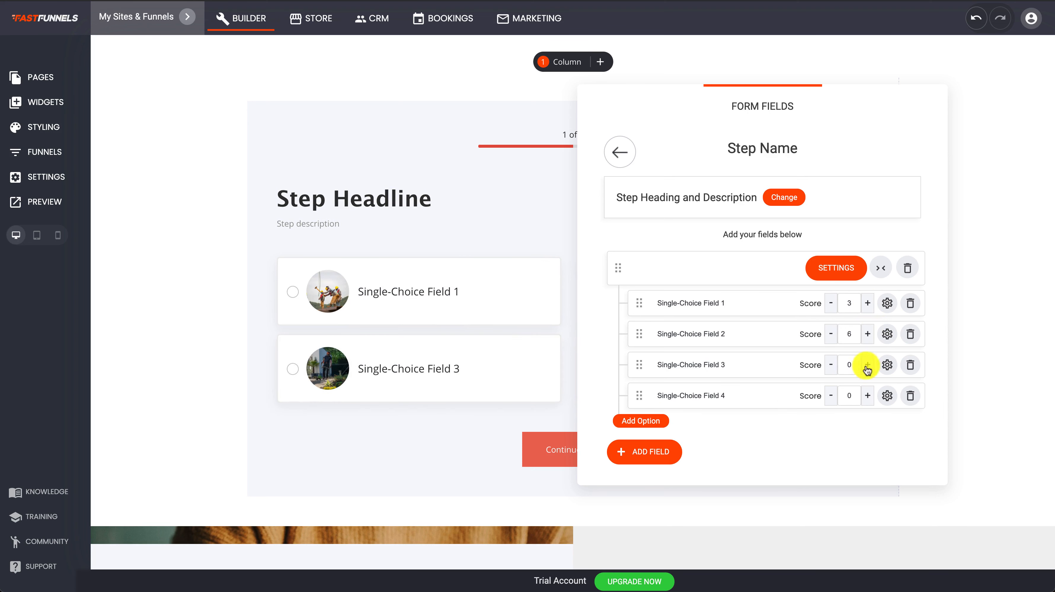
pyautogui.click(867, 333)
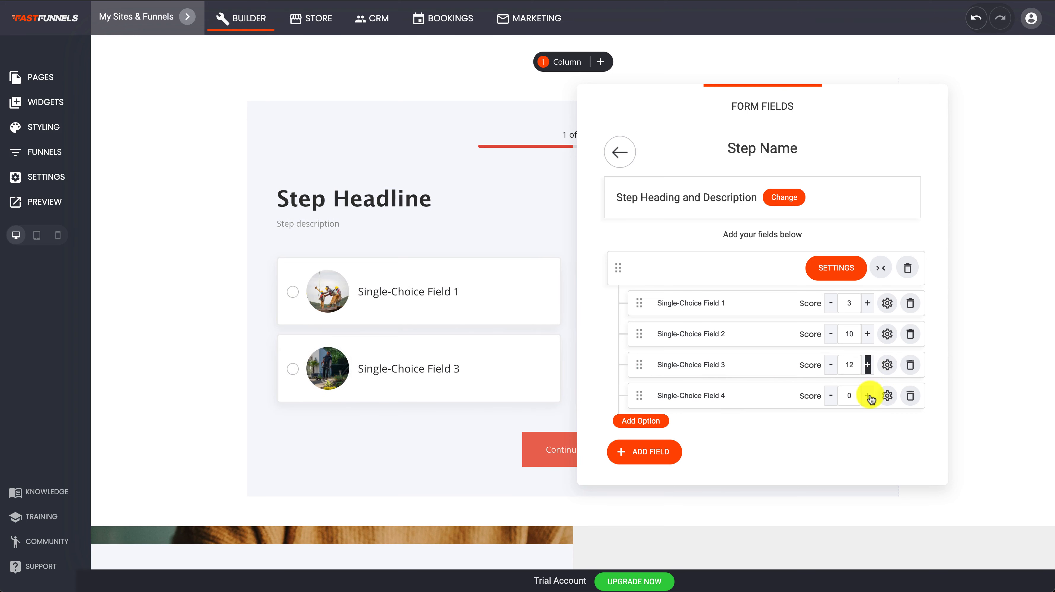
# Enable additional information for Single-Choice Field 1 with the text asdcasdasdasda, and try its info icon in the editor
pyautogui.click(887, 303)
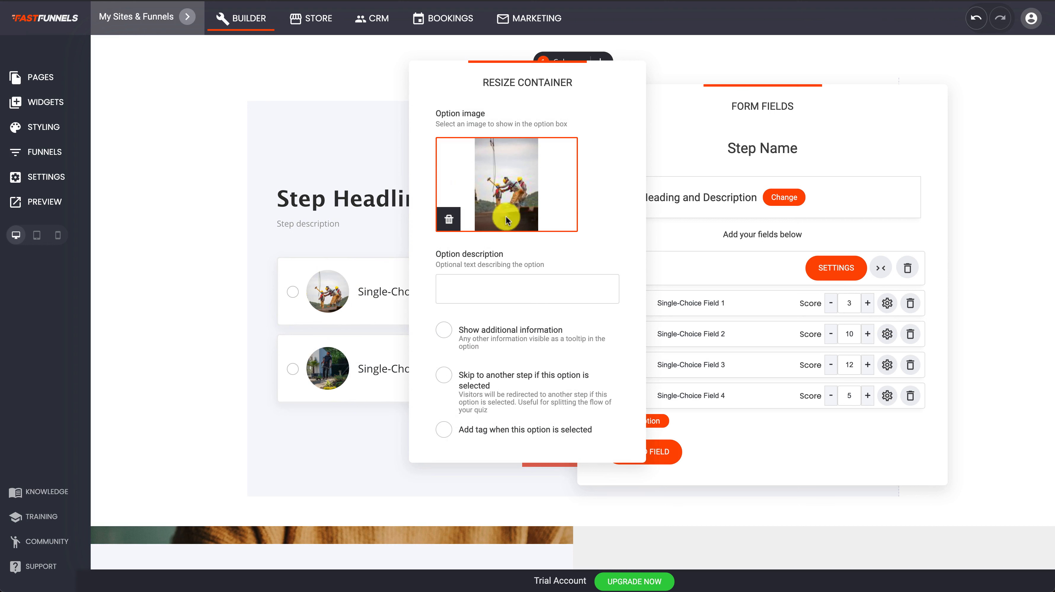
pyautogui.click(444, 331)
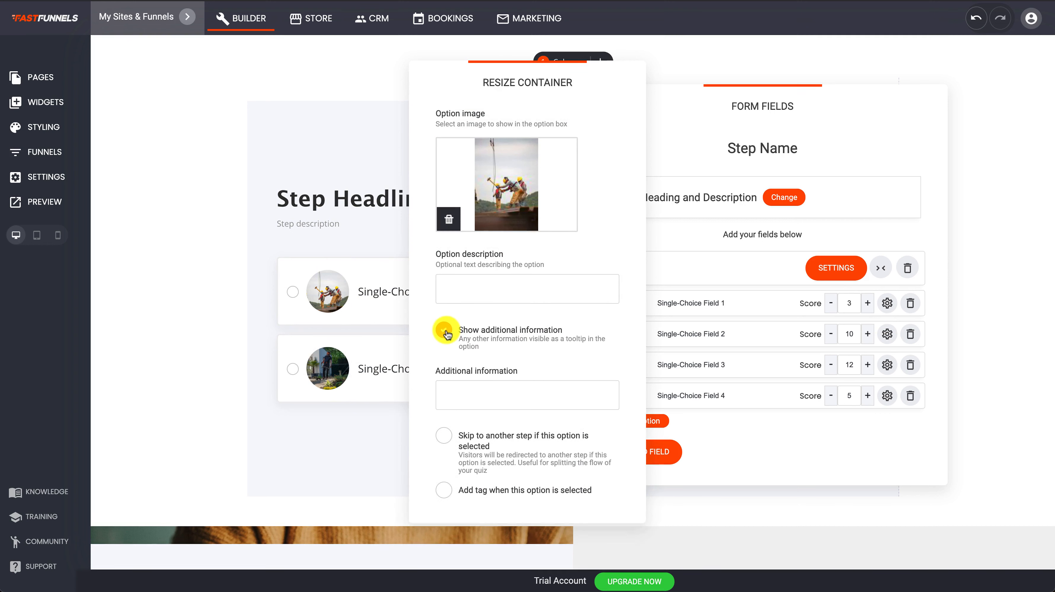
pyautogui.click(464, 400)
pyautogui.write('asdcasdasdasda')
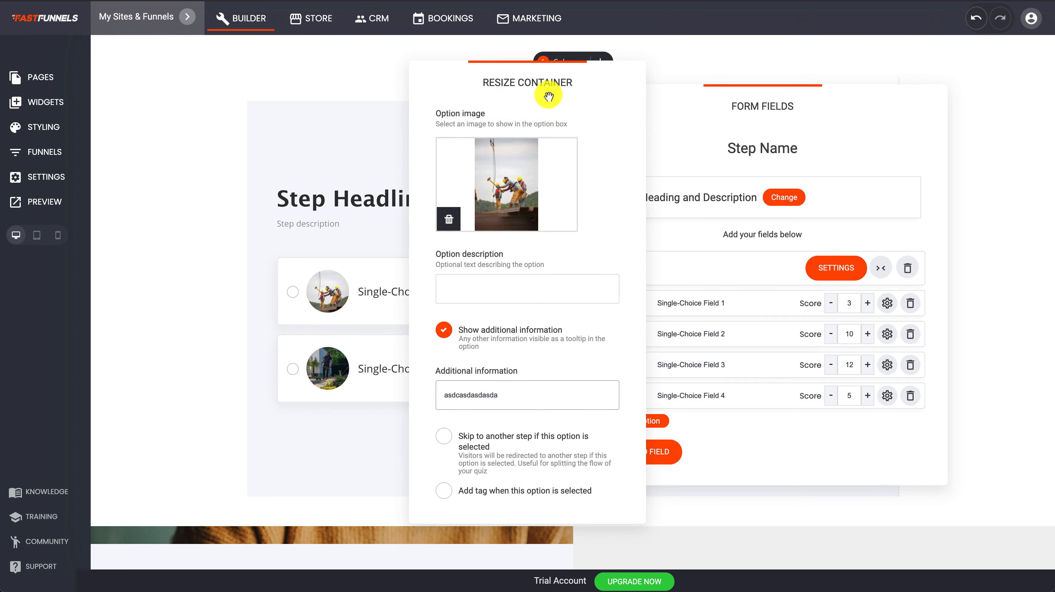
pyautogui.moveTo(548, 93); pyautogui.dragTo(746, 89)
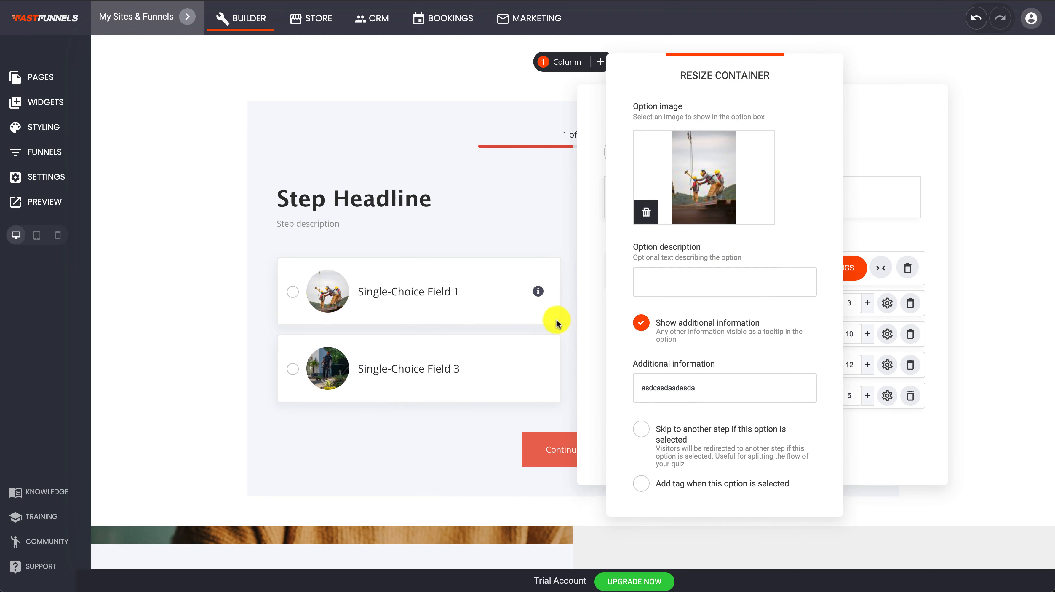
pyautogui.click(538, 293)
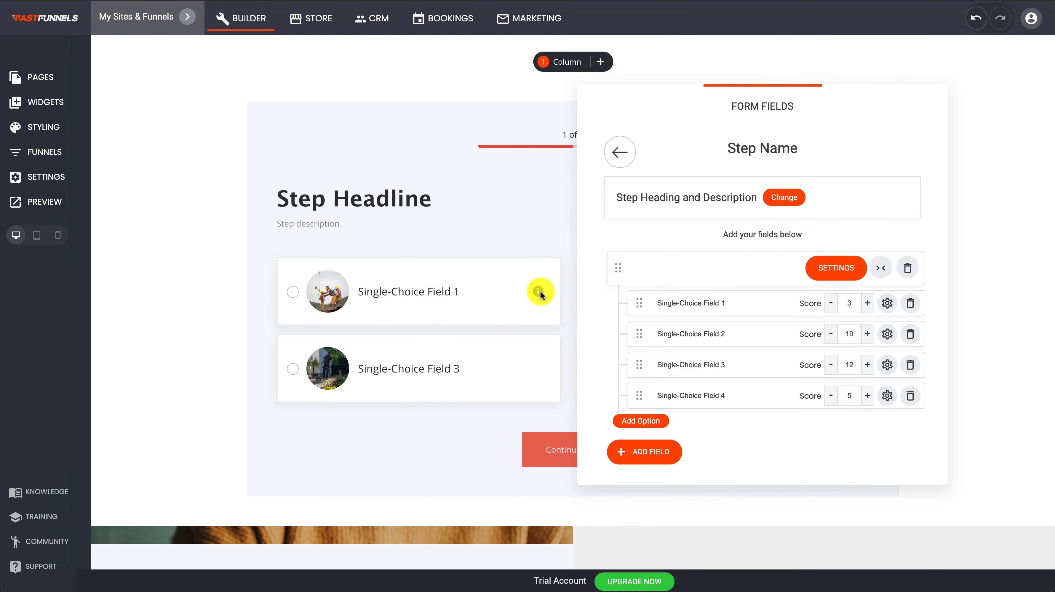
pyautogui.click(539, 292)
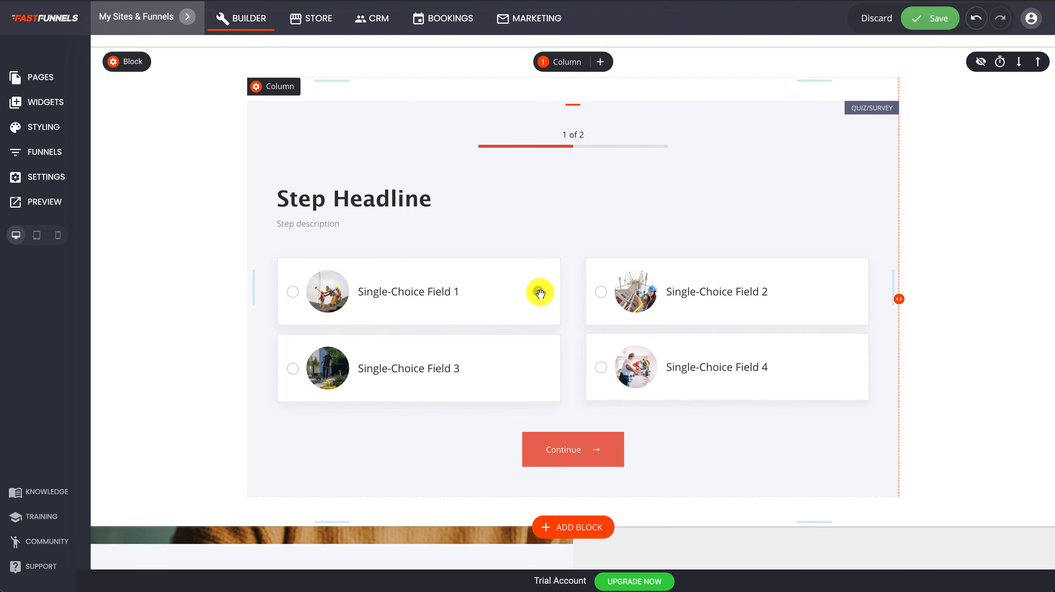
# Preview the page and try selecting the quiz's first option
pyautogui.click(43, 202)
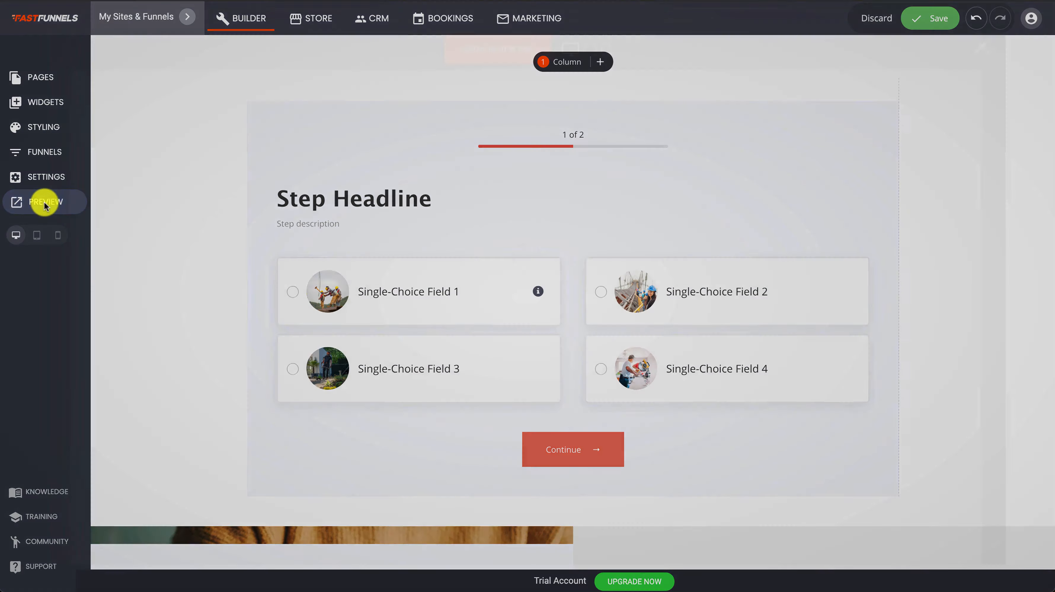
pyautogui.scroll(-20, 513, 314)
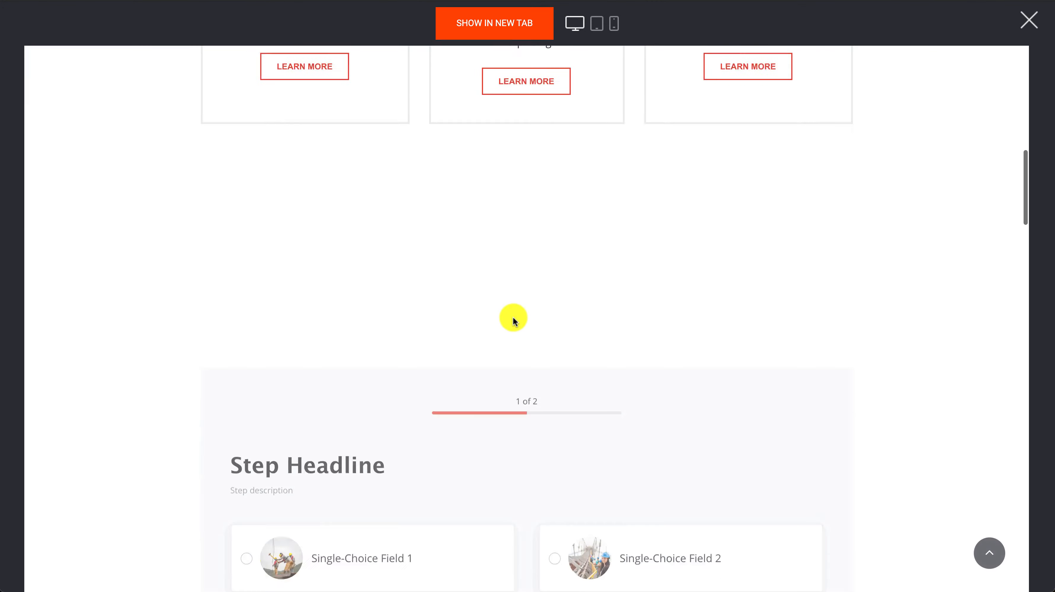
pyautogui.scroll(-1, 513, 319)
pyautogui.click(443, 272)
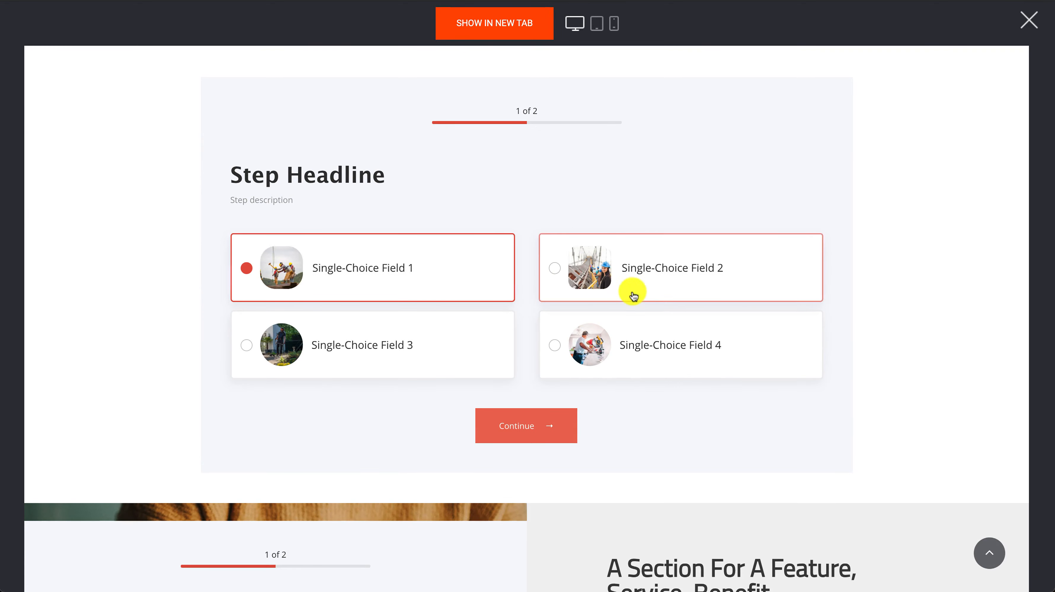
pyautogui.click(1027, 19)
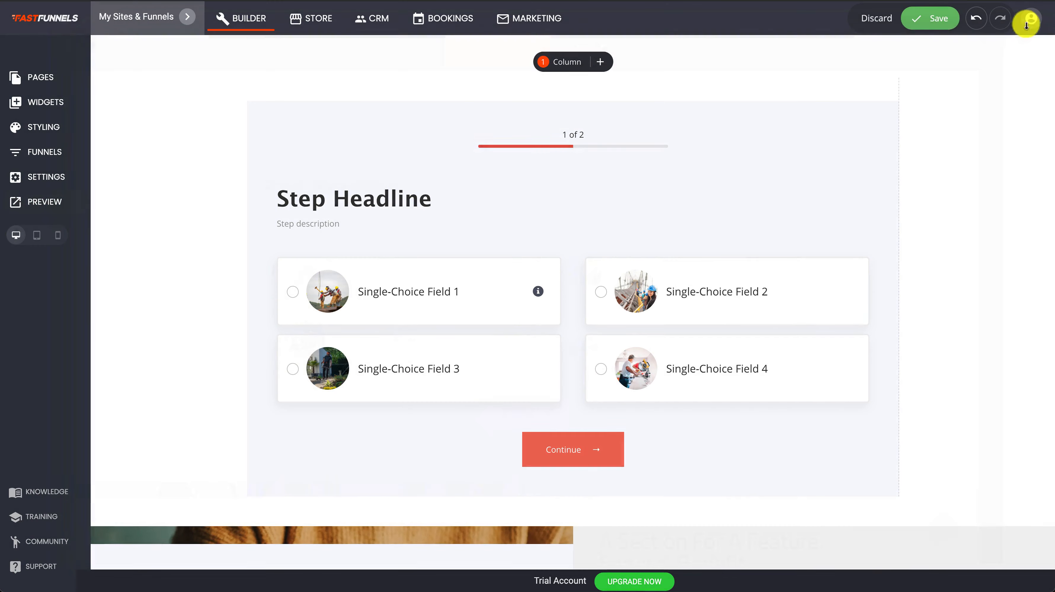
# Save the page and preview the additional information tooltip on the quiz's first option
pyautogui.click(941, 17)
pyautogui.click(33, 199)
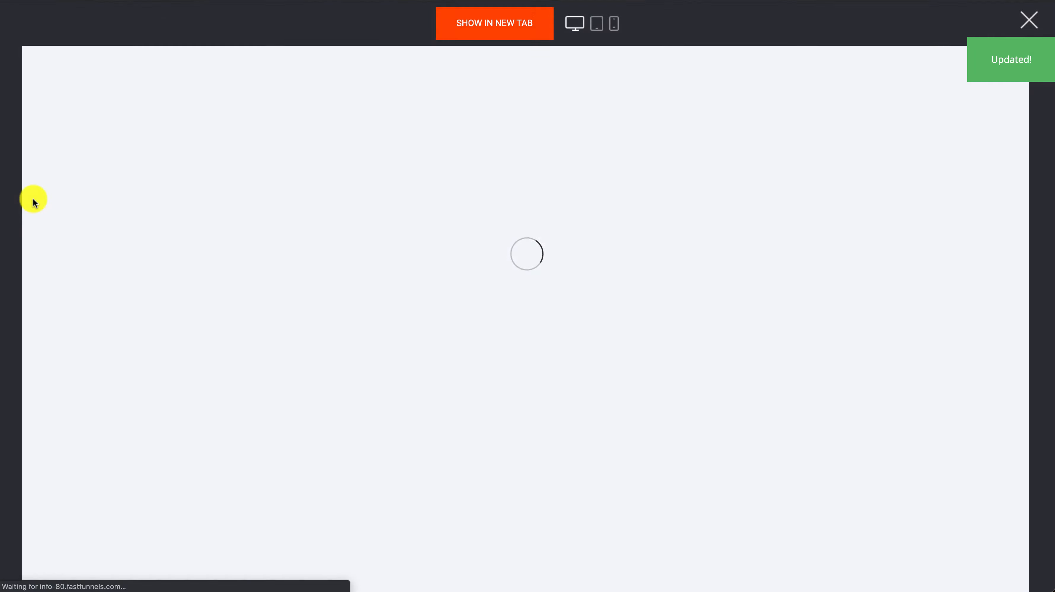
pyautogui.scroll(-15, 489, 364)
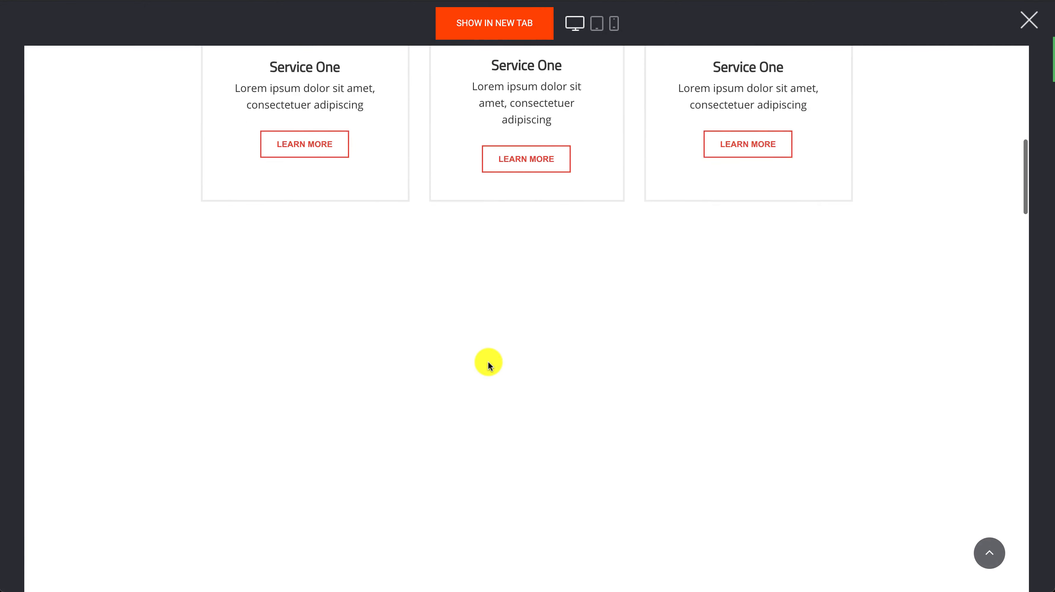
pyautogui.moveTo(493, 277)
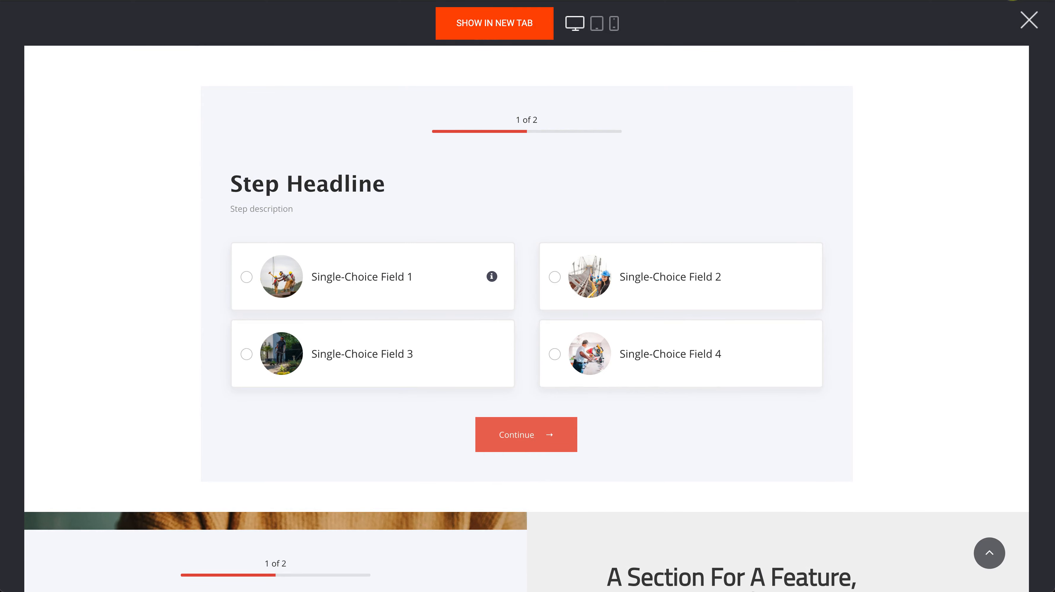
pyautogui.click(1032, 21)
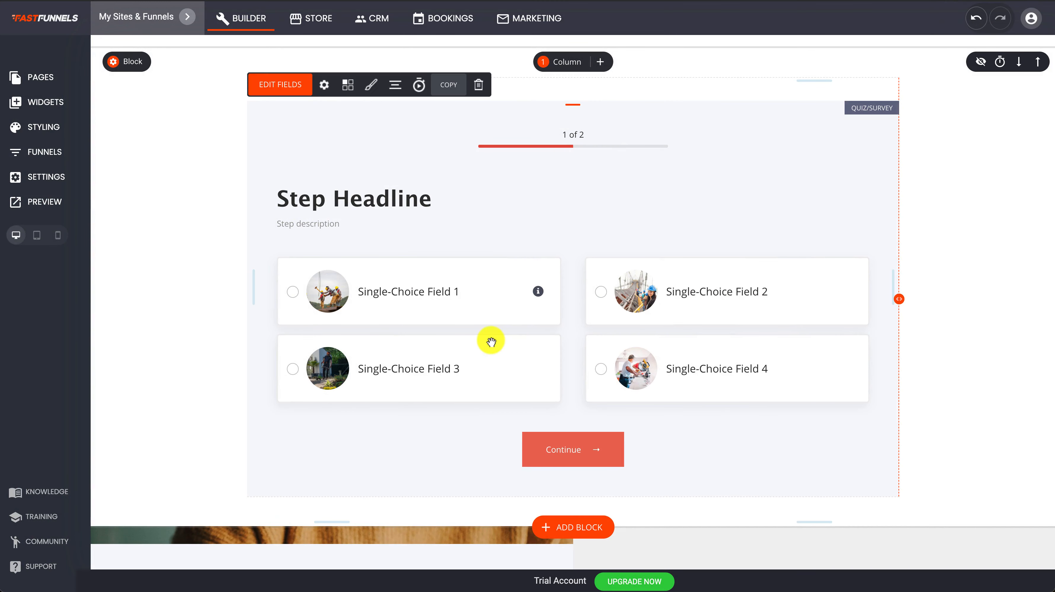
# Change Step 1's heading to Step Headfsaasdasda, and add a new form step named ABC
pyautogui.click(295, 85)
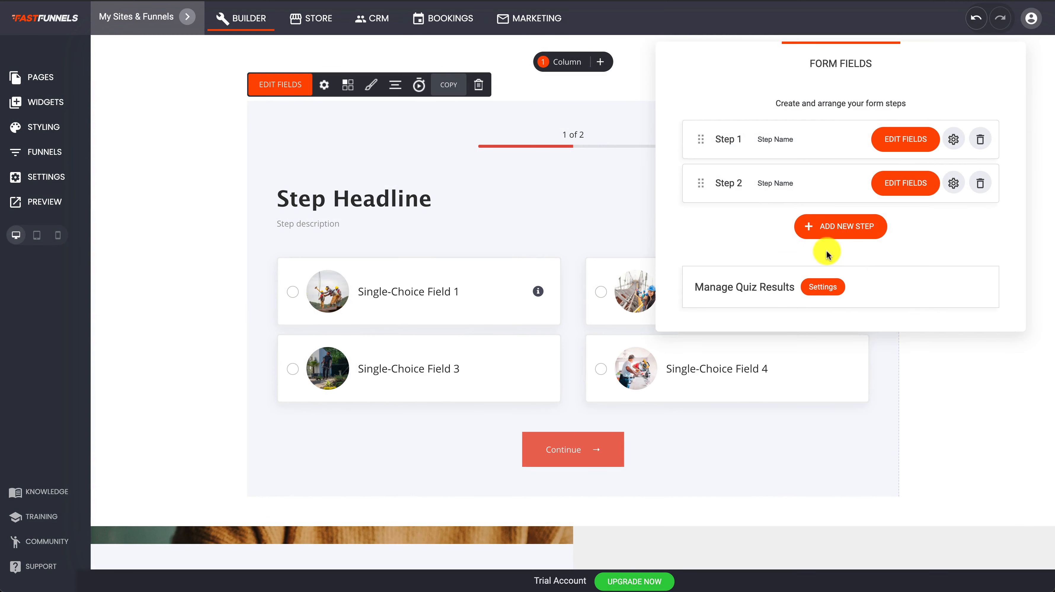
pyautogui.click(953, 139)
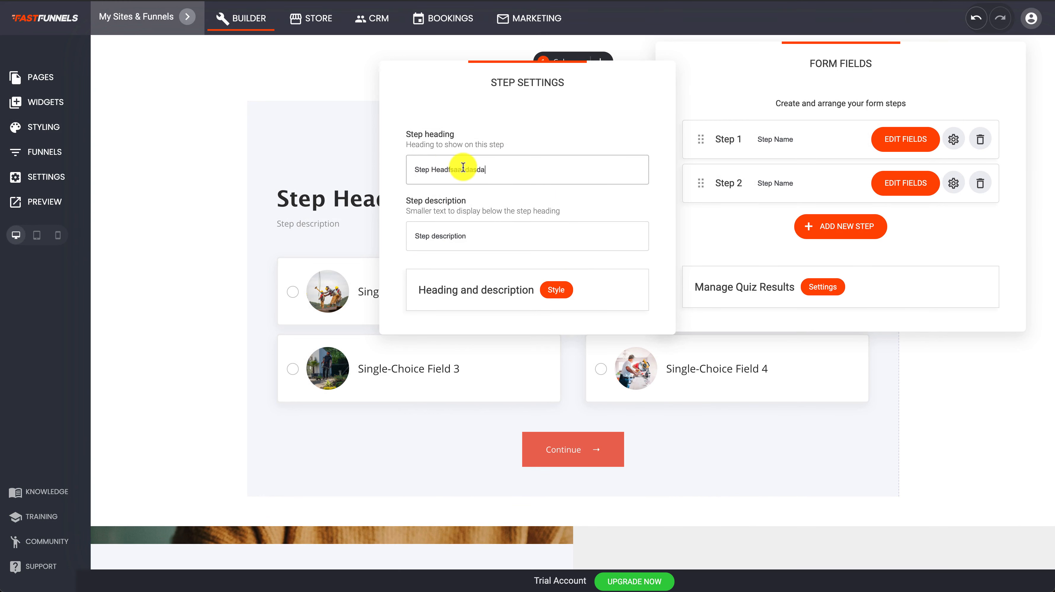
pyautogui.moveTo(476, 236); pyautogui.dragTo(443, 236)
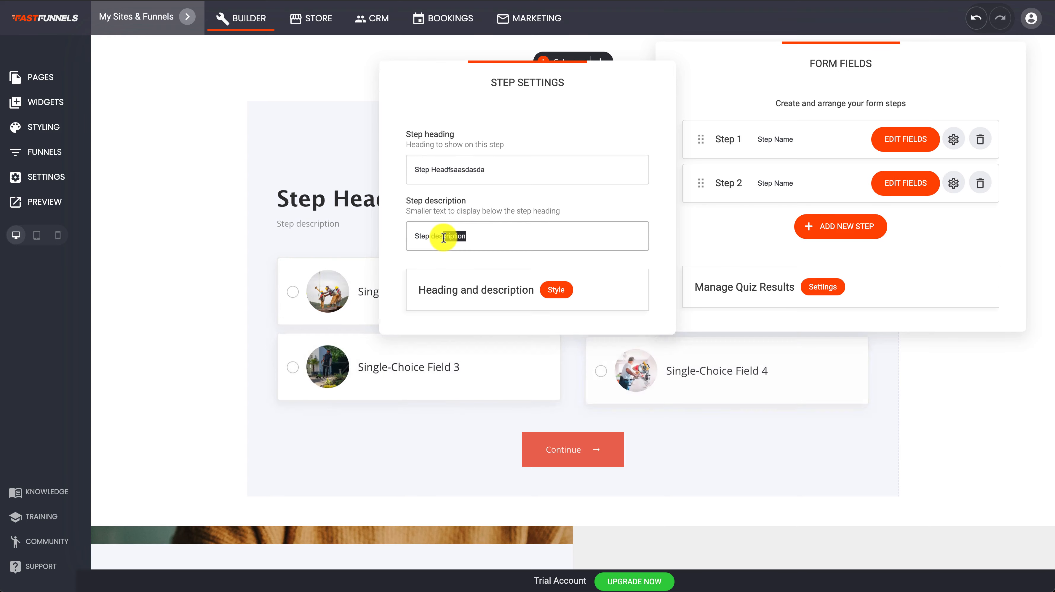
pyautogui.click(551, 290)
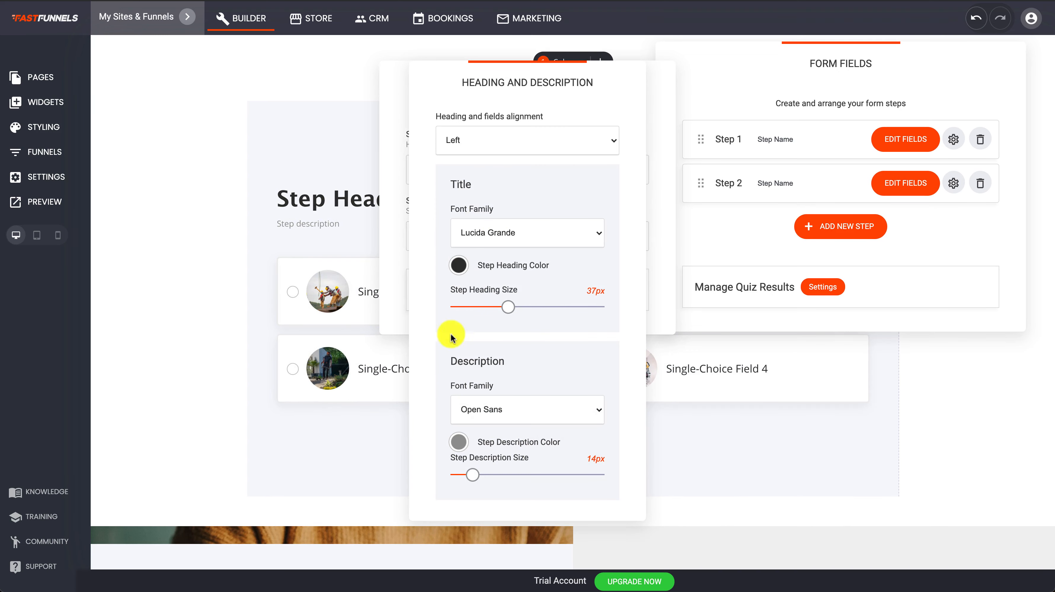
pyautogui.click(652, 104)
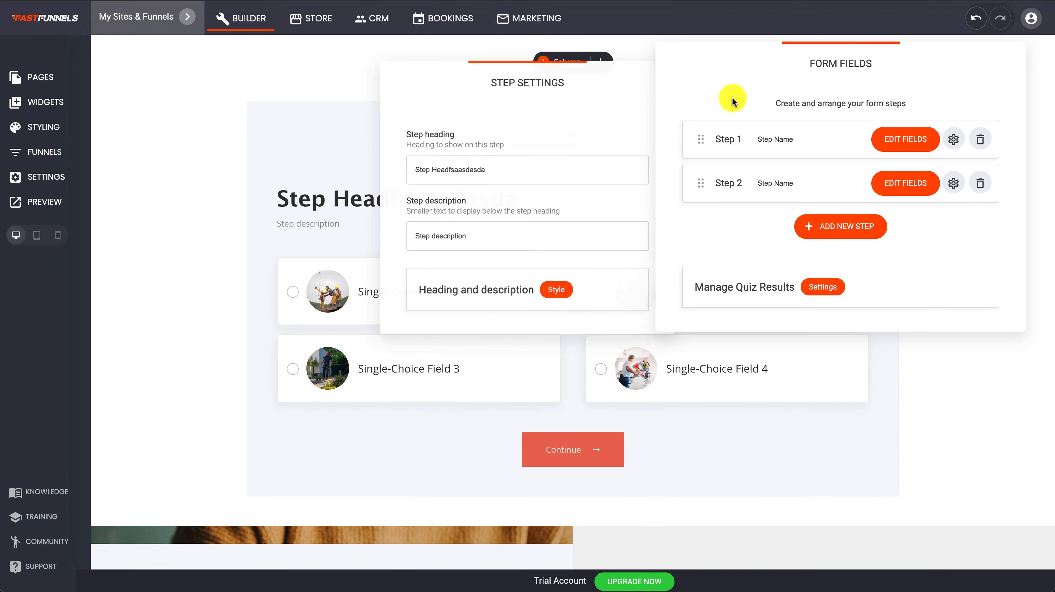
pyautogui.click(868, 226)
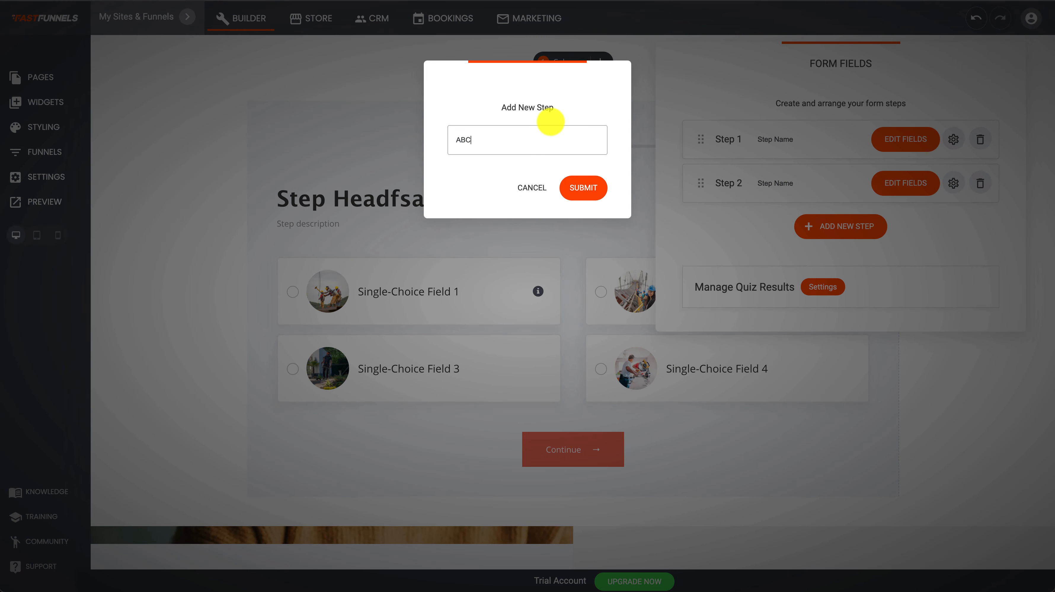
pyautogui.click(590, 198)
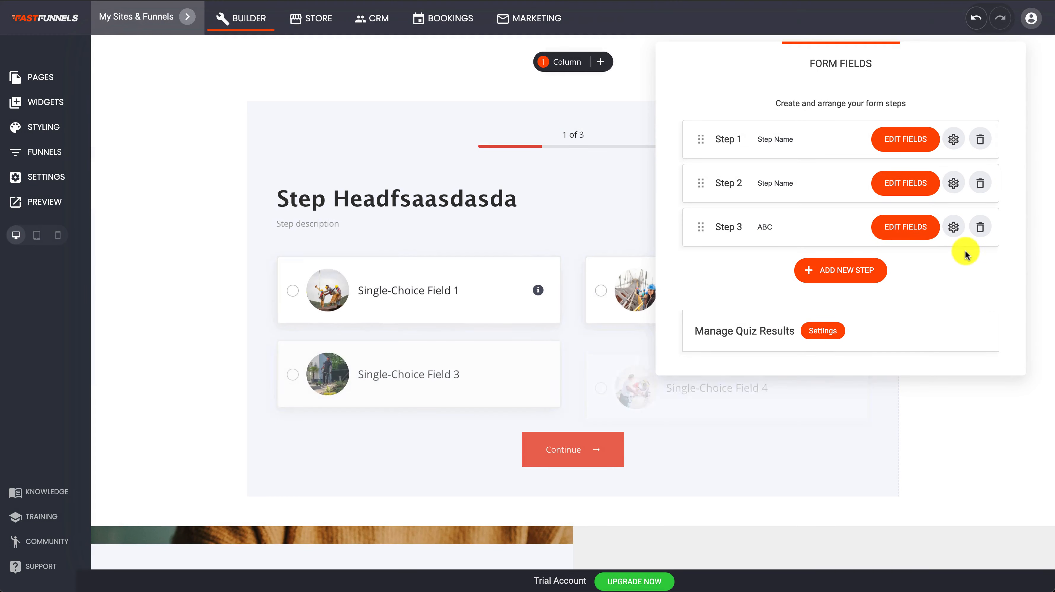
# Add a Rating / Score field to the ABC step
pyautogui.click(920, 234)
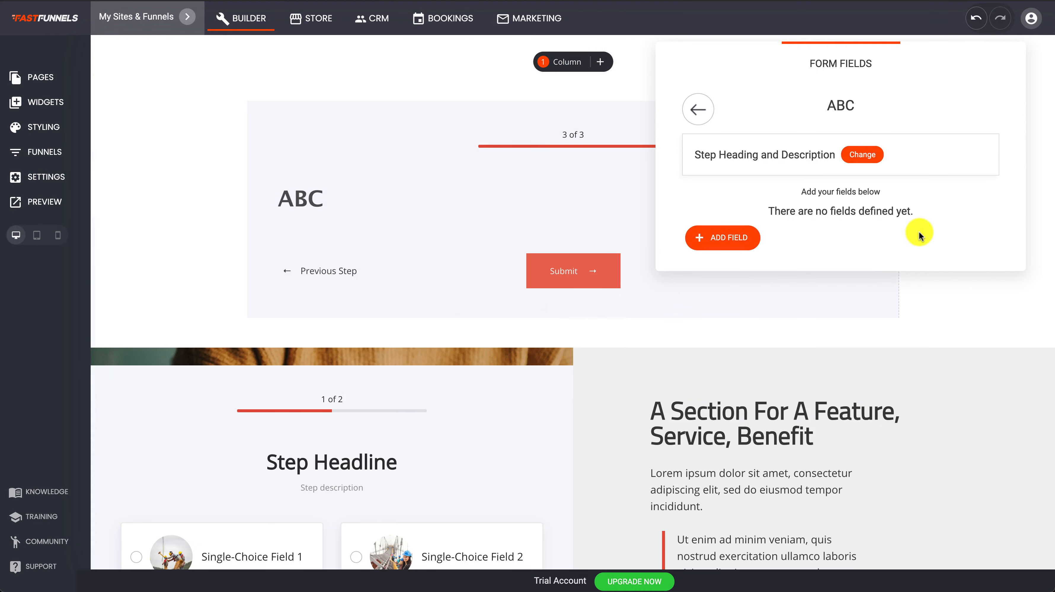
pyautogui.click(722, 247)
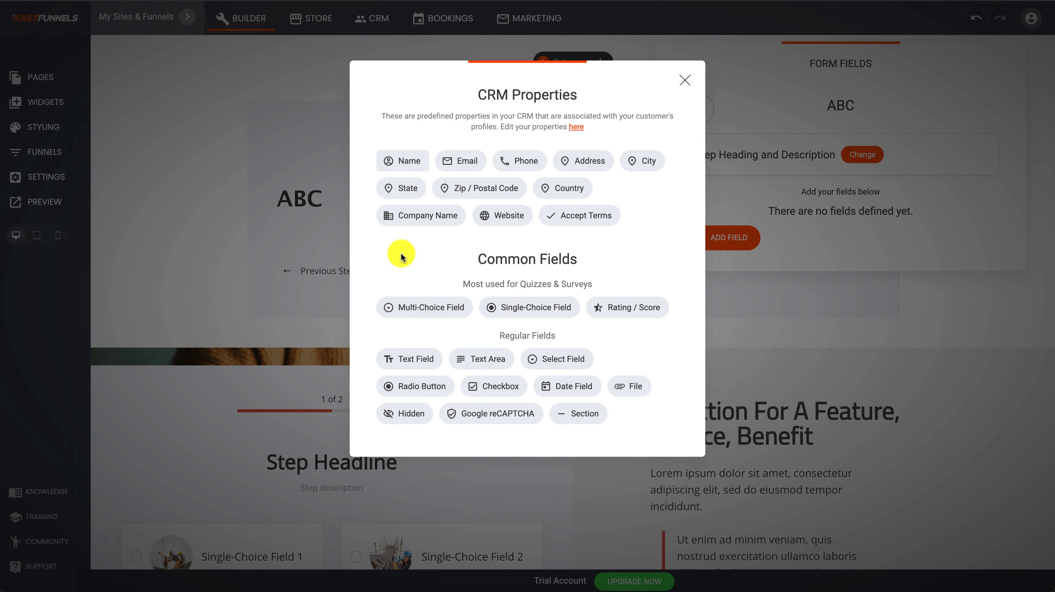
pyautogui.moveTo(479, 258); pyautogui.dragTo(584, 266)
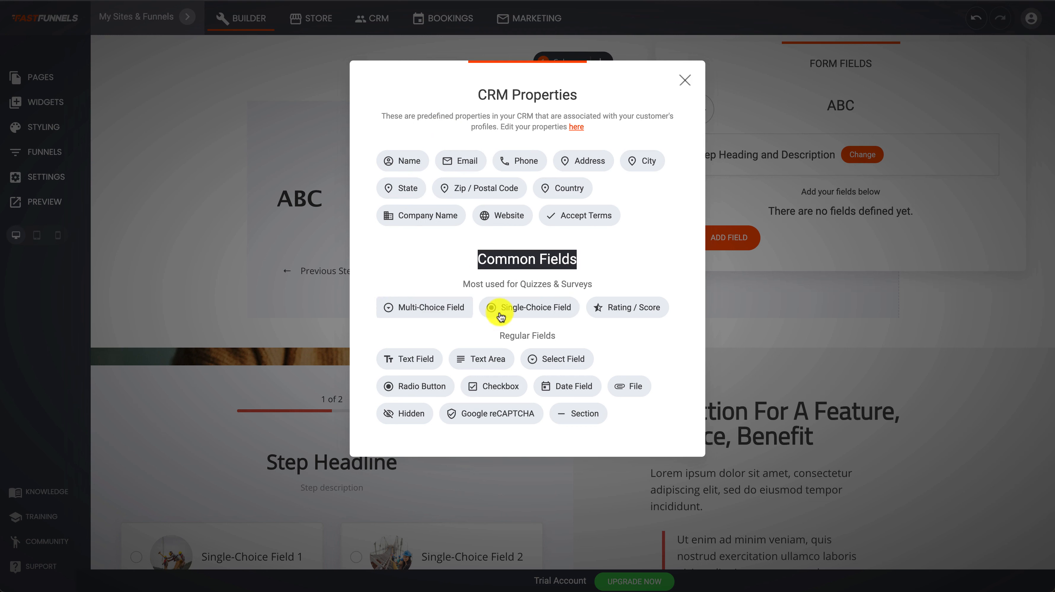
pyautogui.click(626, 310)
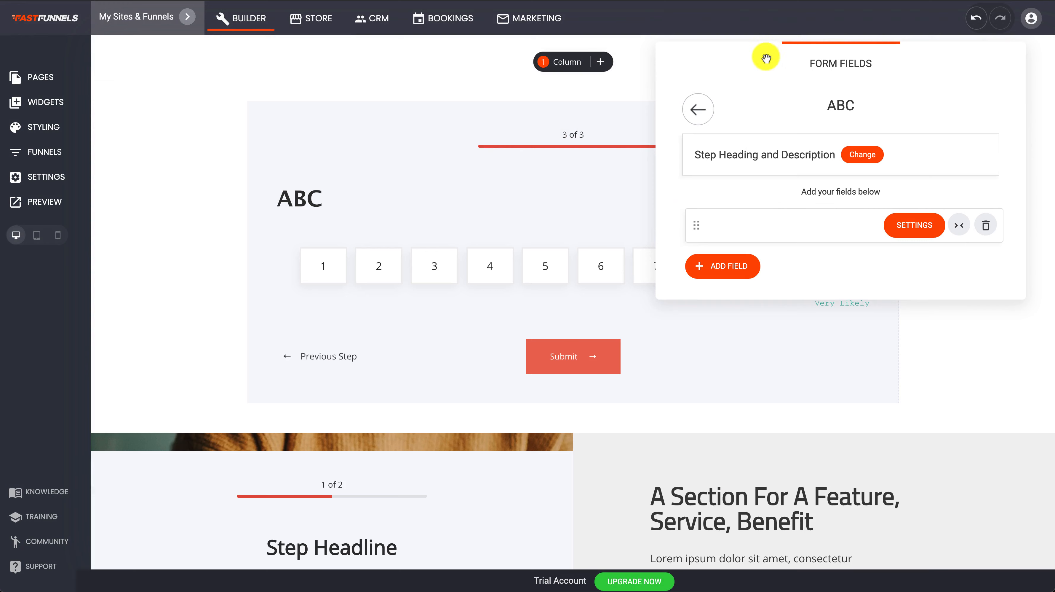
pyautogui.moveTo(758, 52); pyautogui.dragTo(766, 343)
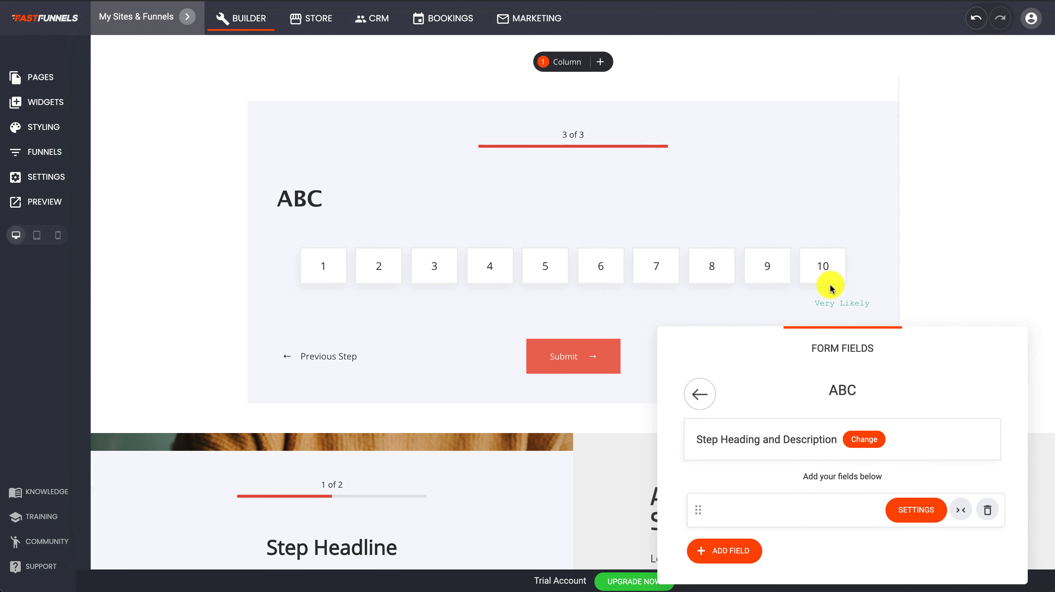
pyautogui.moveTo(841, 348); pyautogui.dragTo(761, 93)
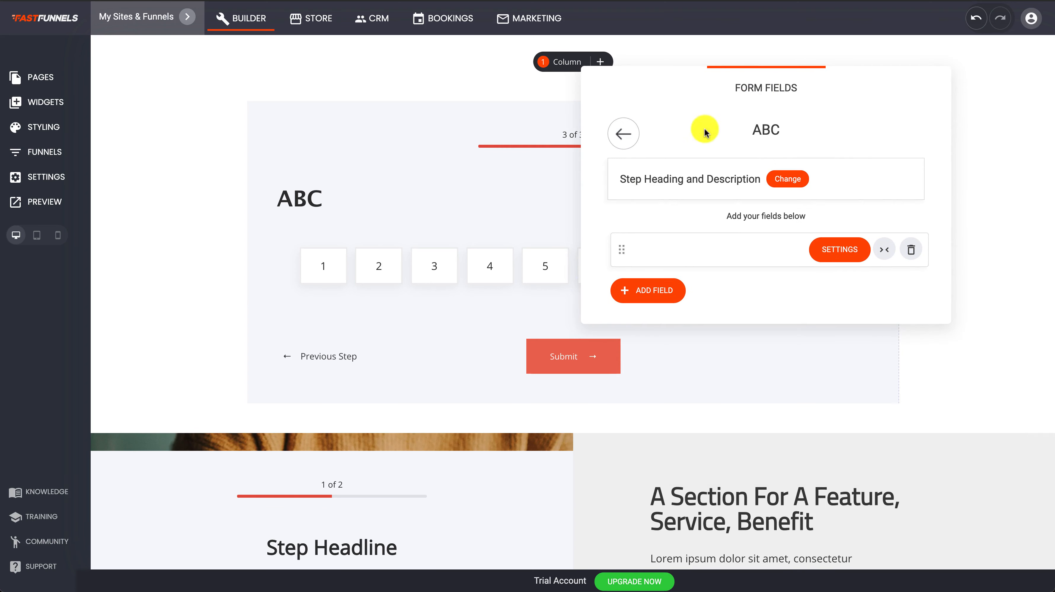
# Map the rating field to a new CRM property labelled Rating, with field type Number and available in forms
pyautogui.click(849, 252)
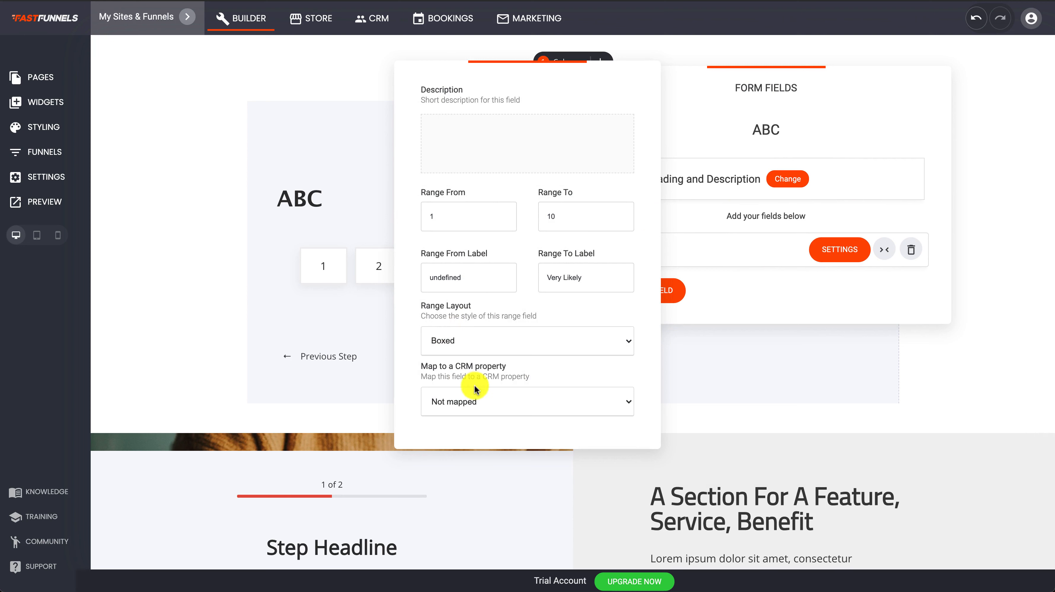
pyautogui.click(477, 400)
pyautogui.click(479, 400)
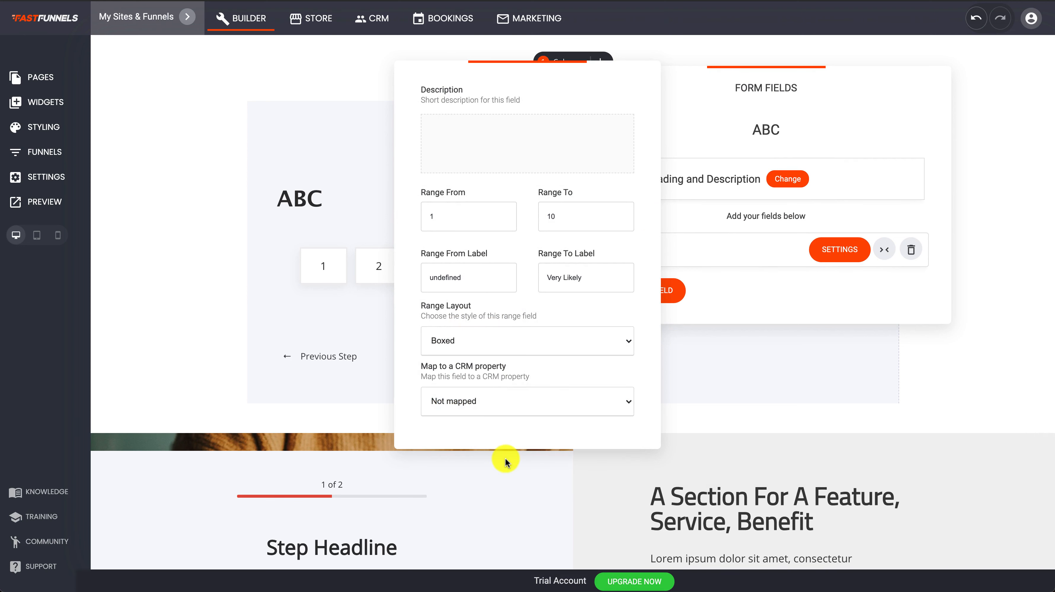
pyautogui.moveTo(513, 77); pyautogui.dragTo(505, 49)
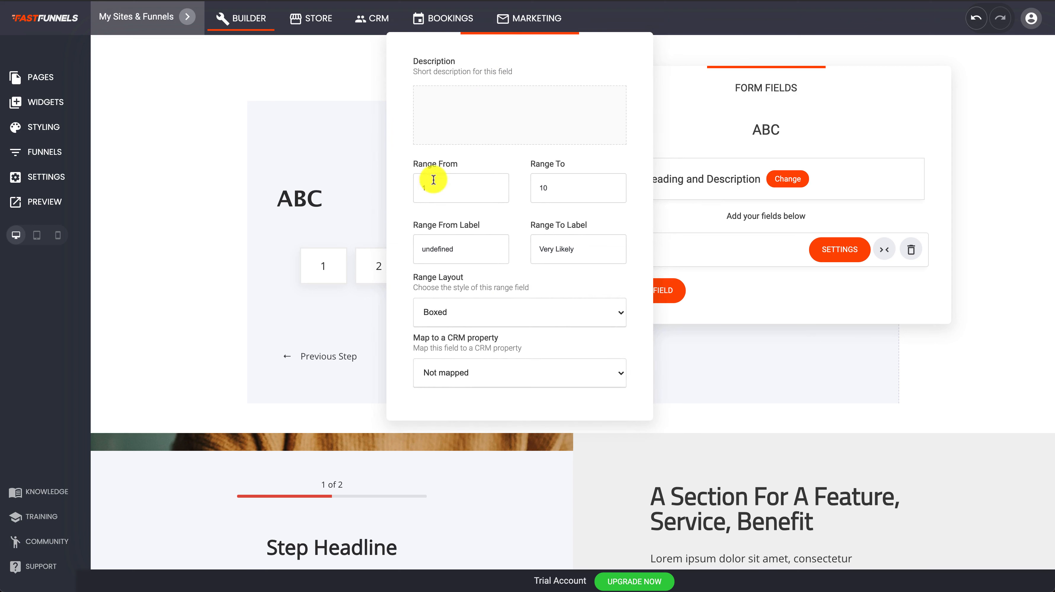
pyautogui.click(482, 371)
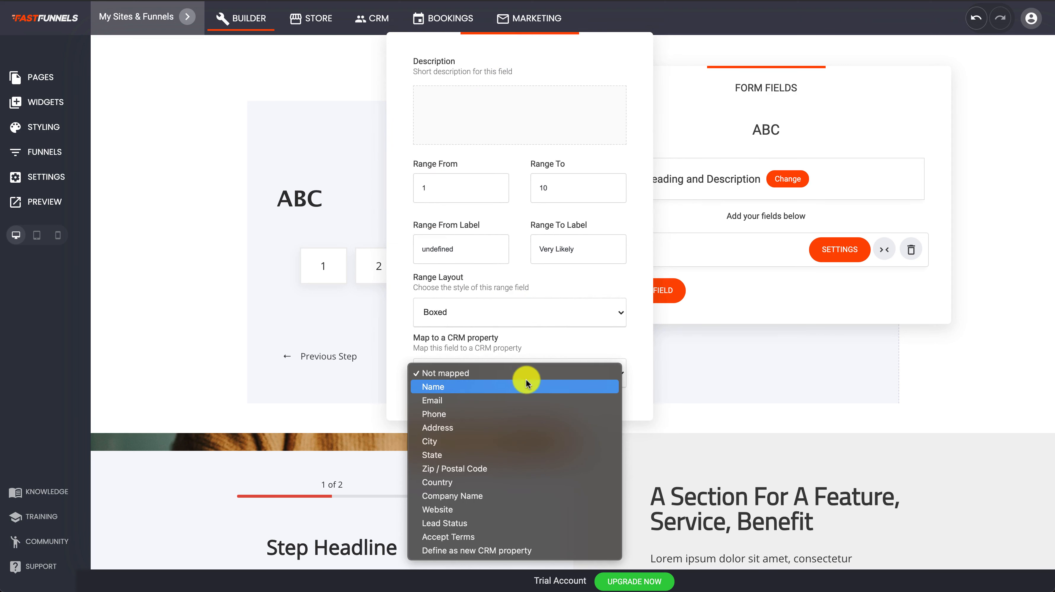
pyautogui.click(513, 551)
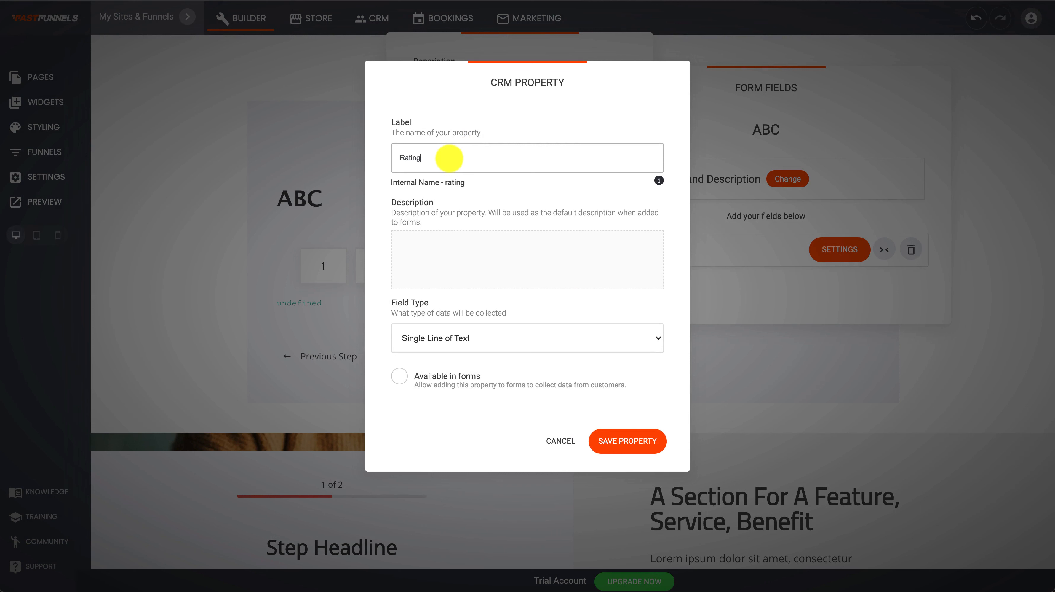
pyautogui.click(447, 245)
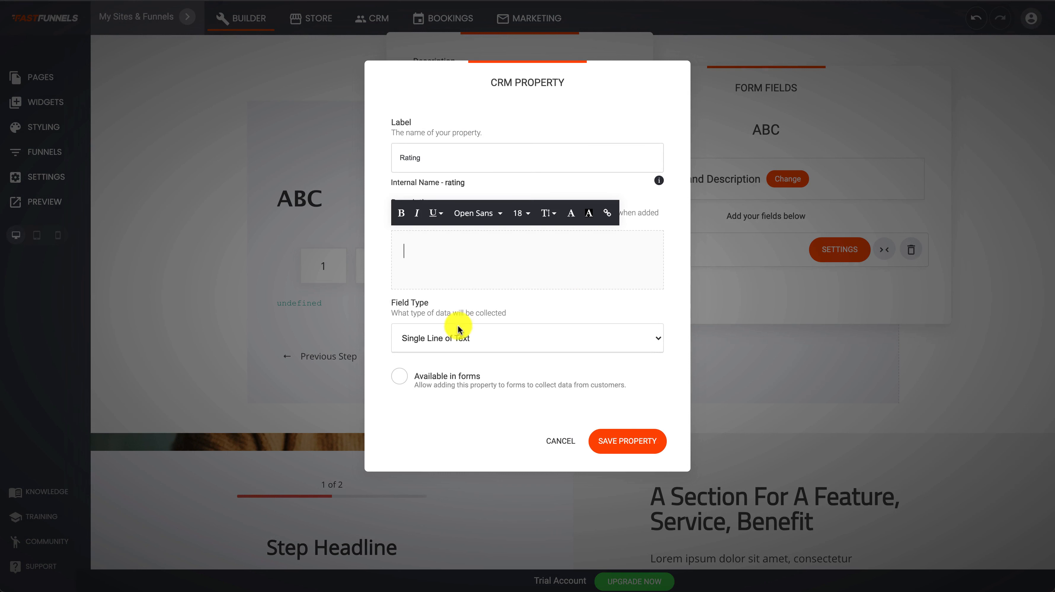
pyautogui.click(461, 344)
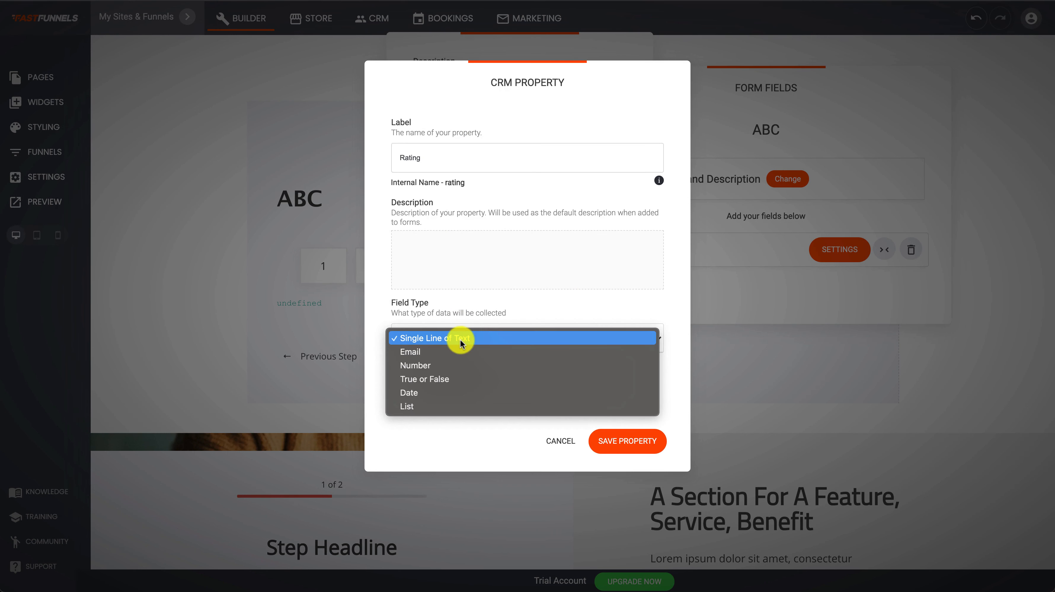
pyautogui.click(448, 365)
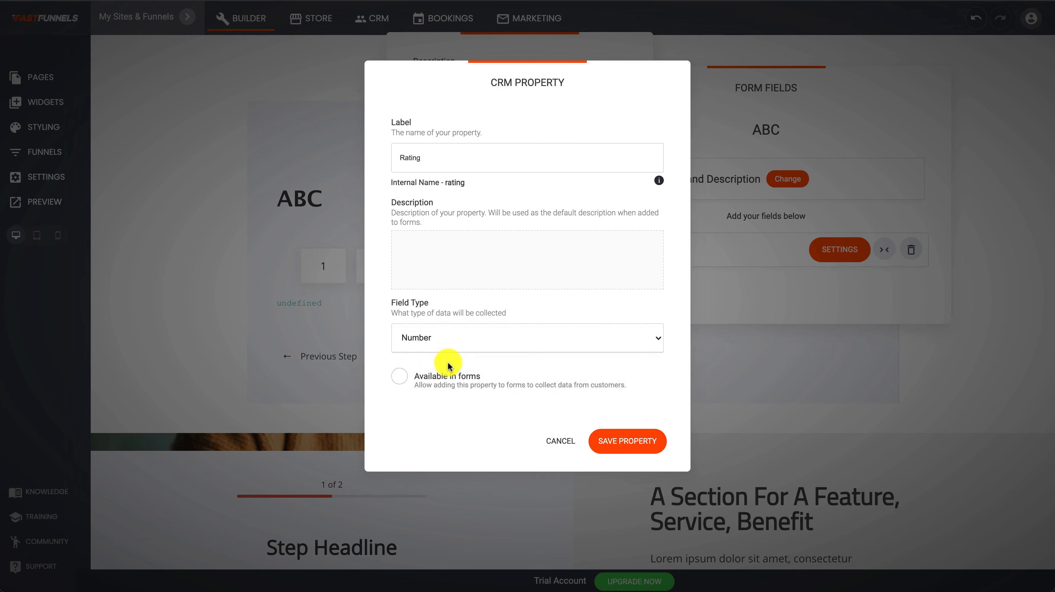
pyautogui.click(401, 378)
pyautogui.click(627, 441)
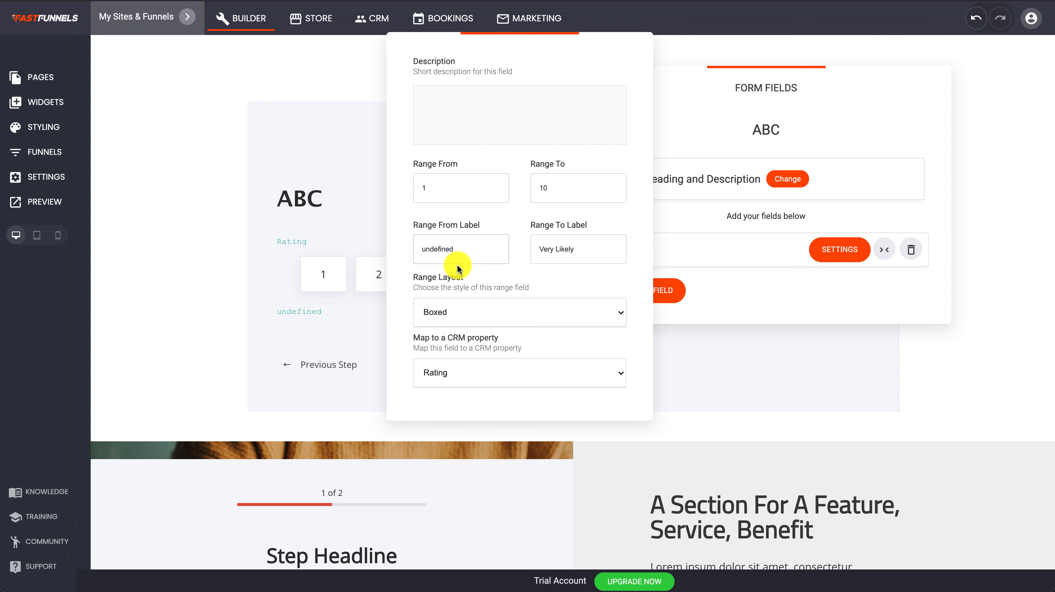
# Clear the rating field's Range From Label and Range To Label
pyautogui.doubleClick(431, 249)
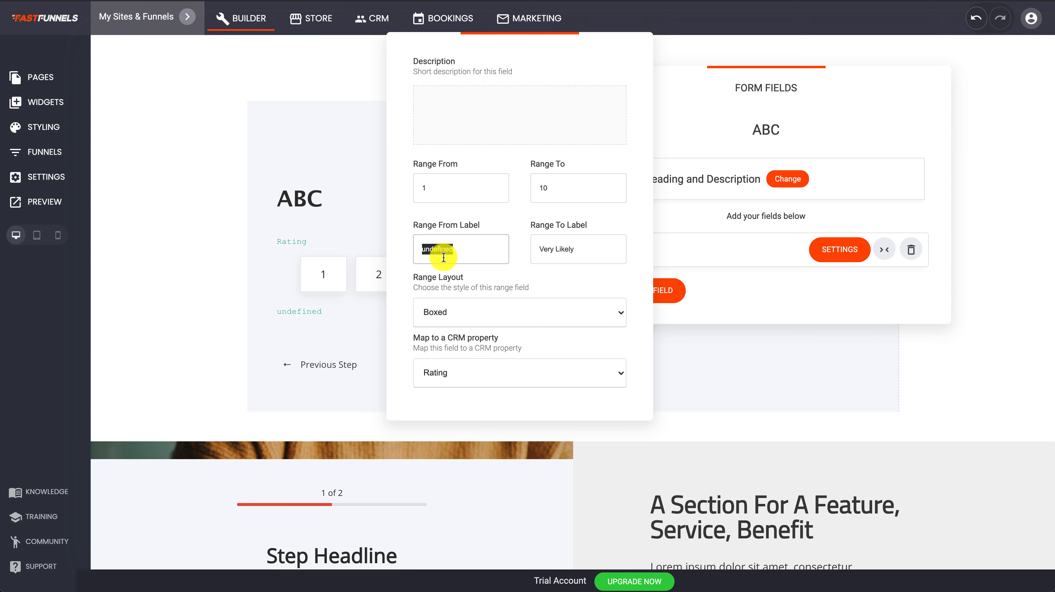
pyautogui.tripleClick(587, 248)
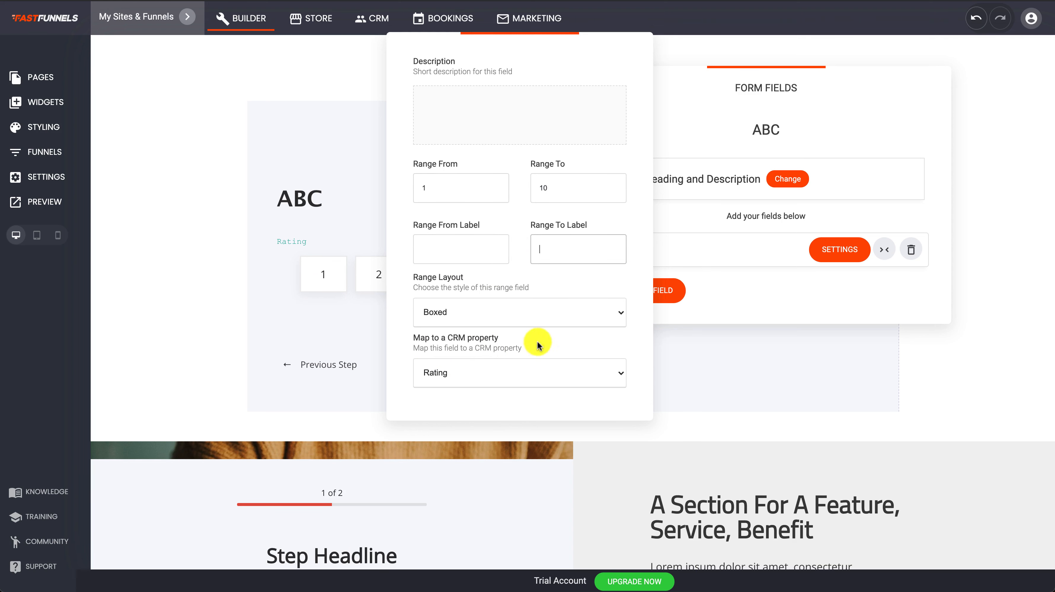
pyautogui.click(348, 371)
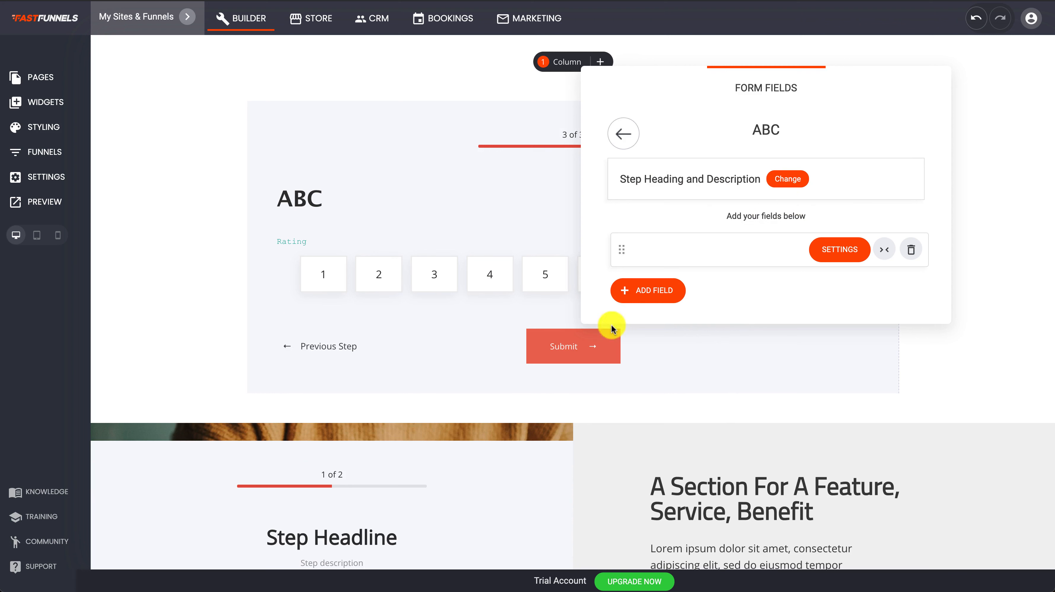
pyautogui.moveTo(725, 102); pyautogui.dragTo(788, 370)
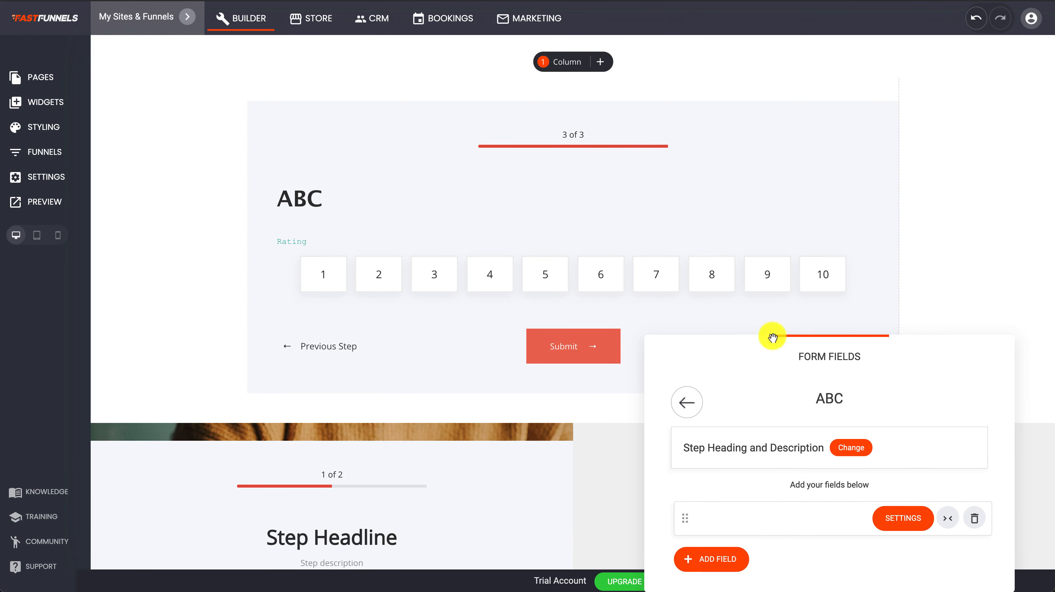
pyautogui.moveTo(810, 356); pyautogui.dragTo(791, 149)
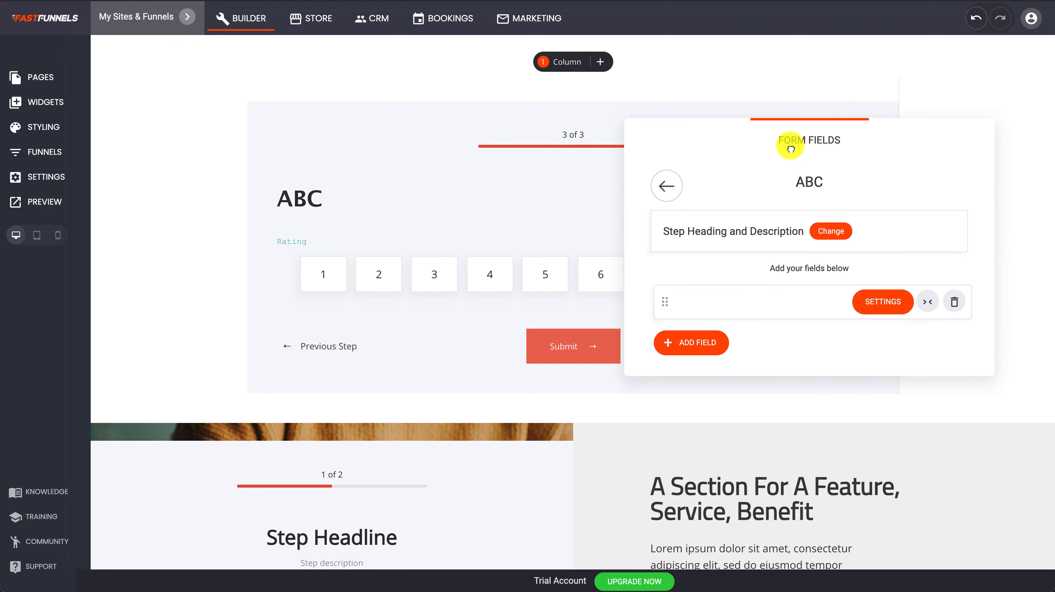
pyautogui.click(928, 302)
pyautogui.click(928, 306)
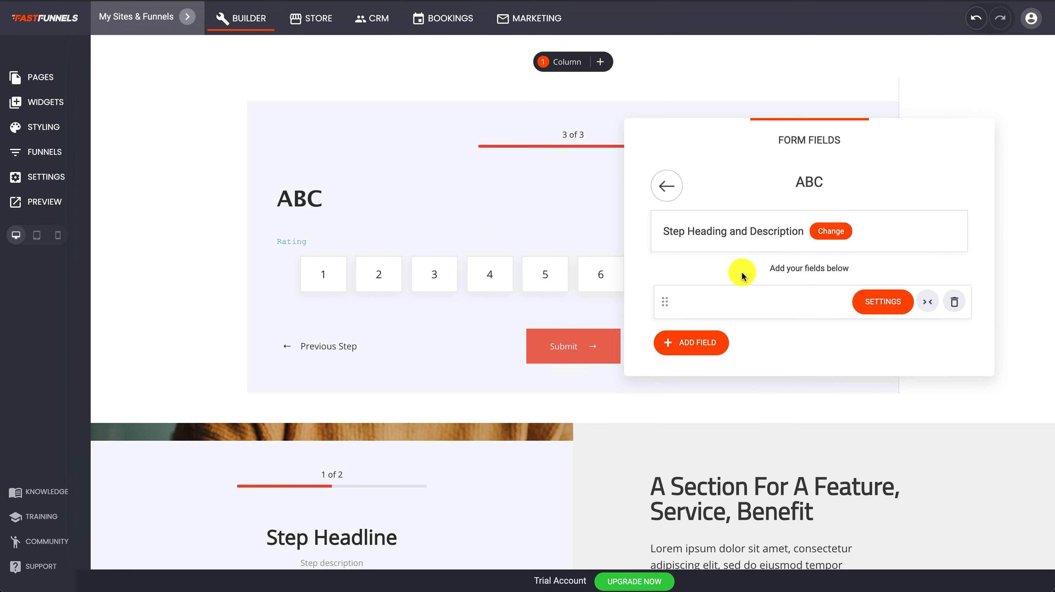
# Change the ABC step's heading to "How do you rate our service"
pyautogui.click(841, 238)
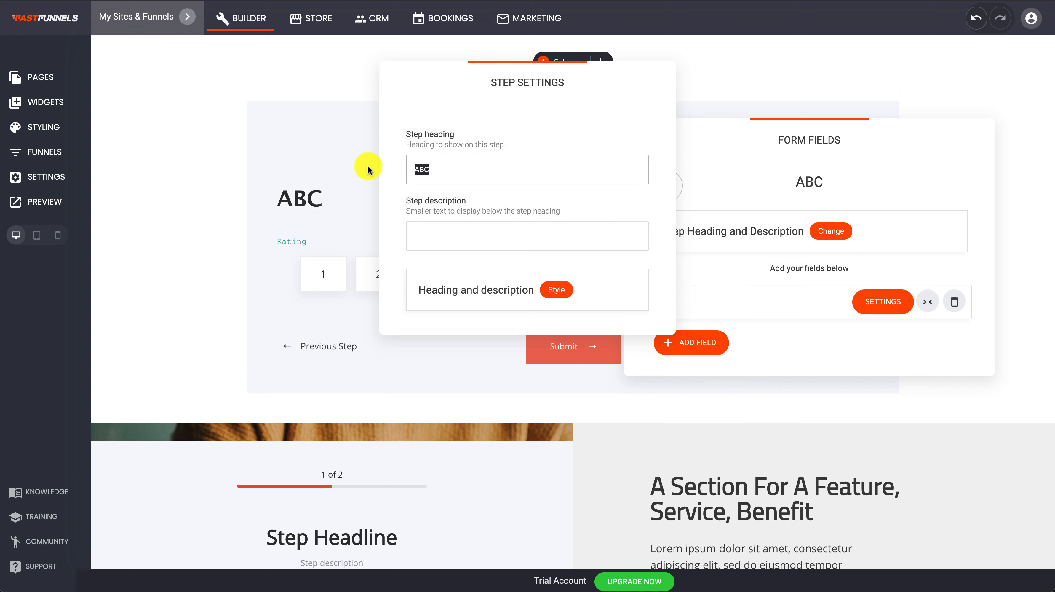
pyautogui.write('How do you rate our service')
pyautogui.click(467, 232)
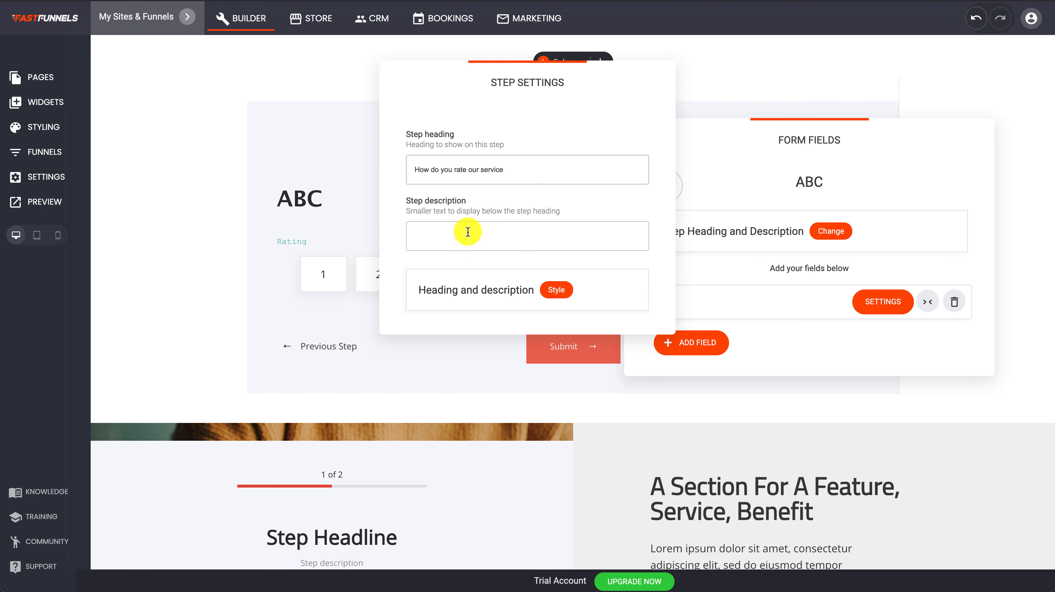
pyautogui.click(358, 222)
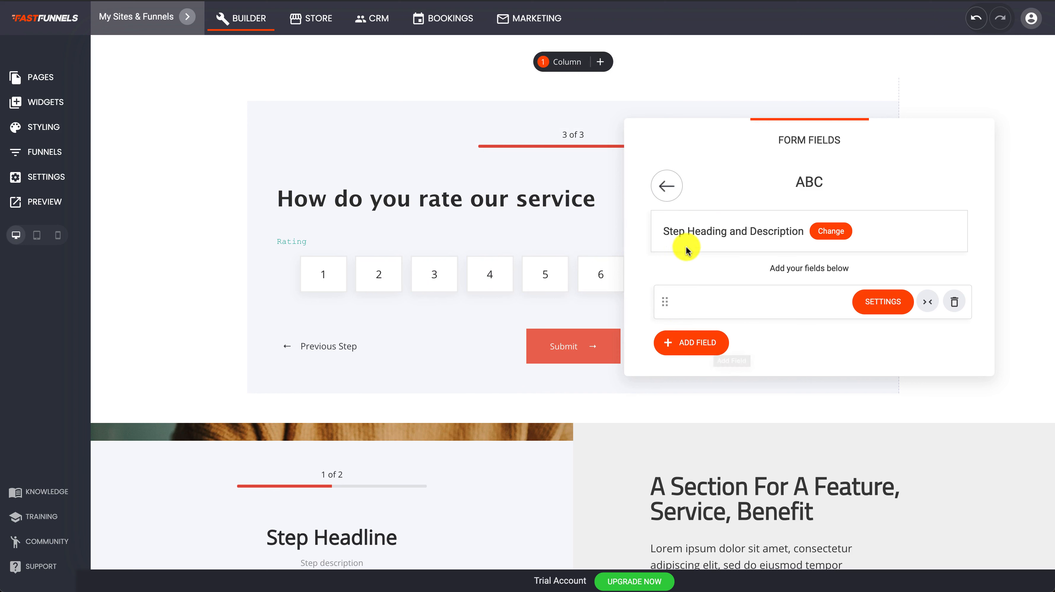
# Label the rating field in the ABC step Rate
pyautogui.click(745, 305)
pyautogui.write('Rate')
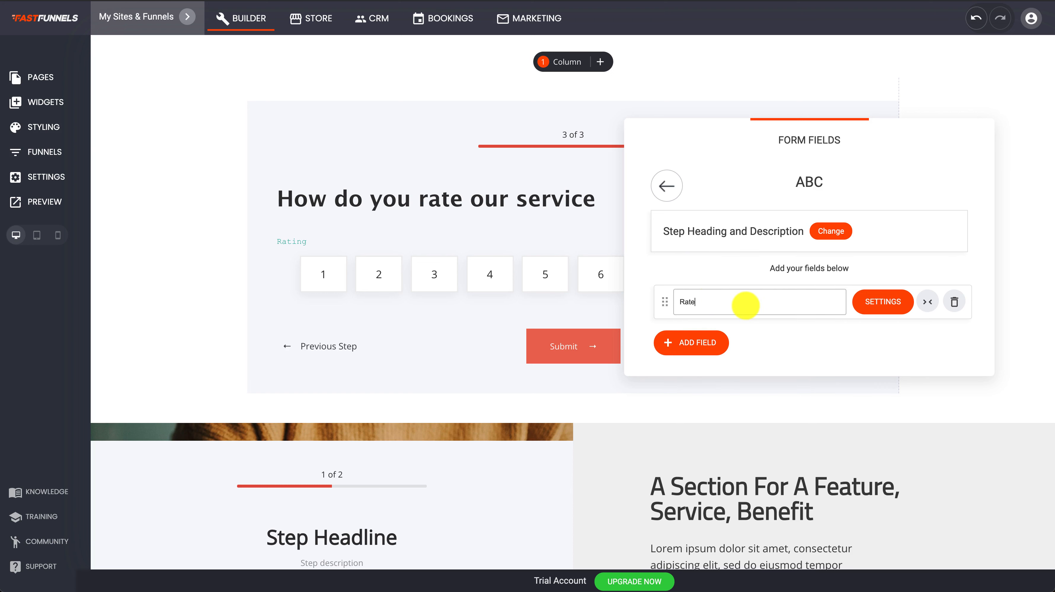
pyautogui.click(852, 365)
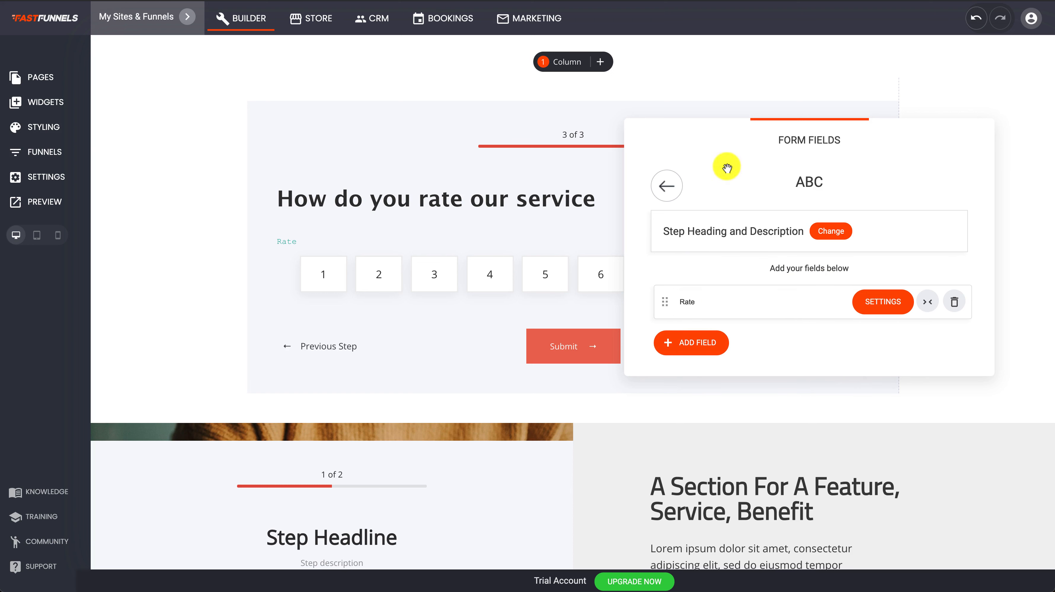
# Return to the list of form steps and add a new step named asdasdasd
pyautogui.click(668, 186)
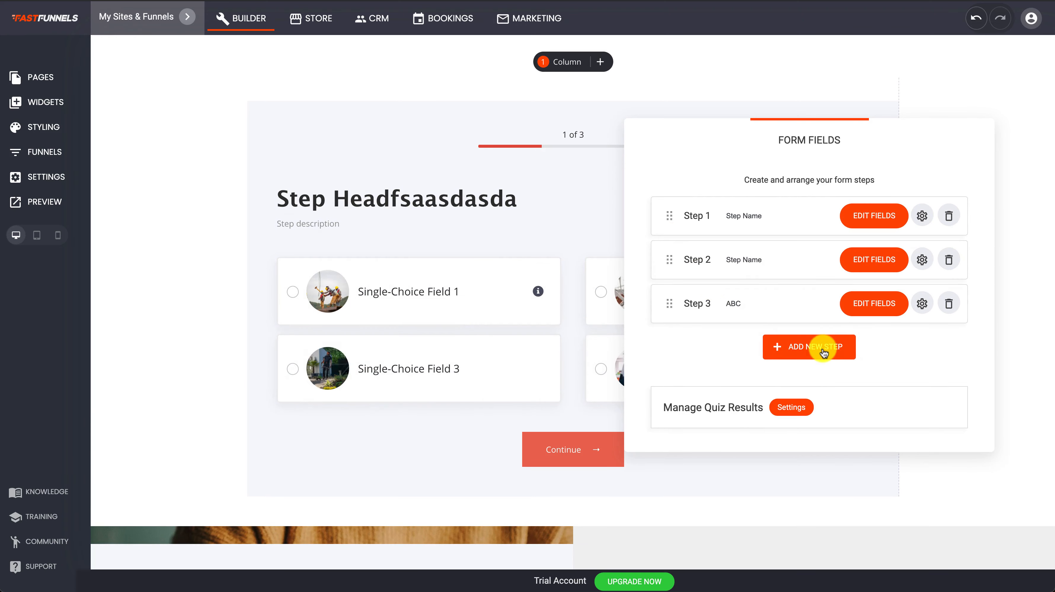
pyautogui.click(822, 346)
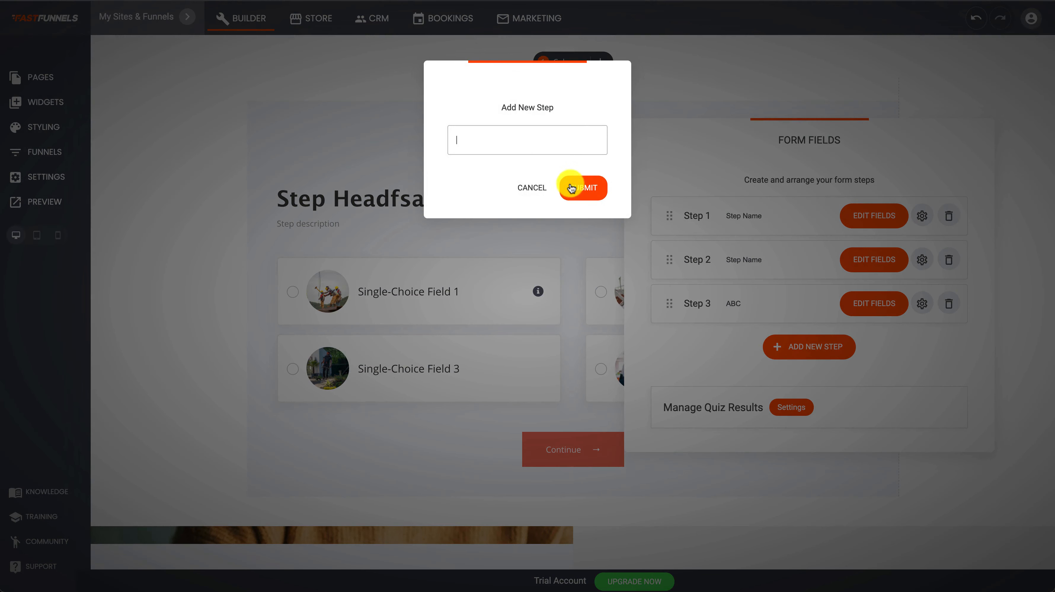
pyautogui.write('asdasd')
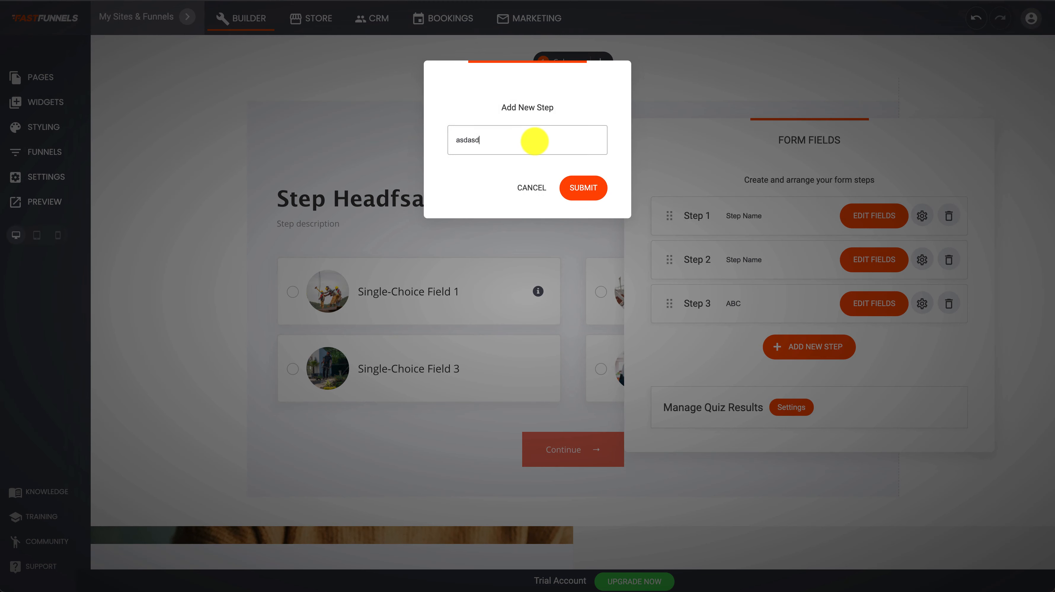
pyautogui.write('asd')
pyautogui.click(582, 187)
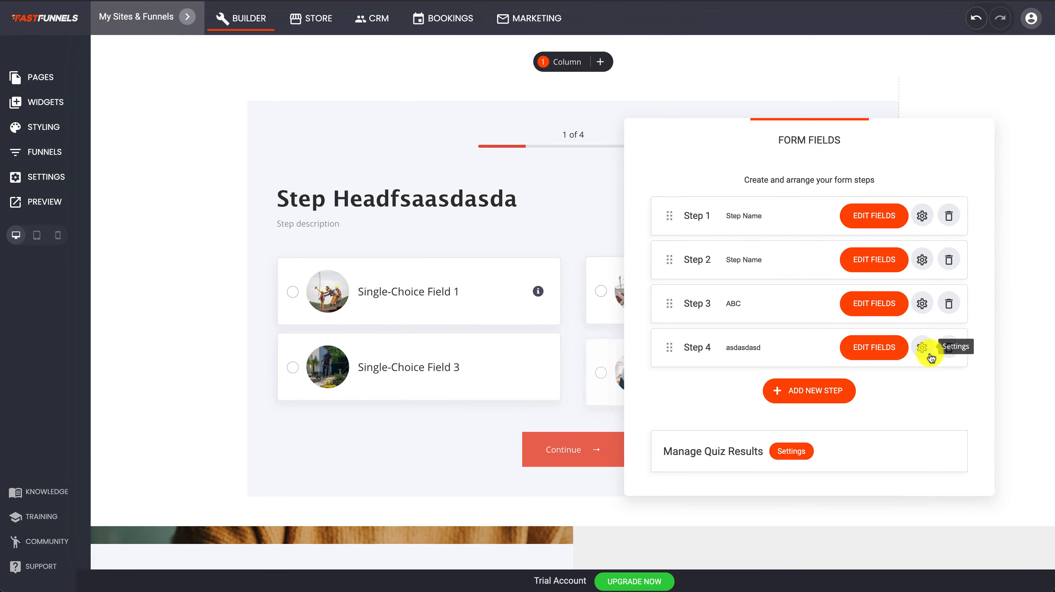
# Add the predefined Name CRM field to the asdasdasd step, and close the form fields settings
pyautogui.click(897, 351)
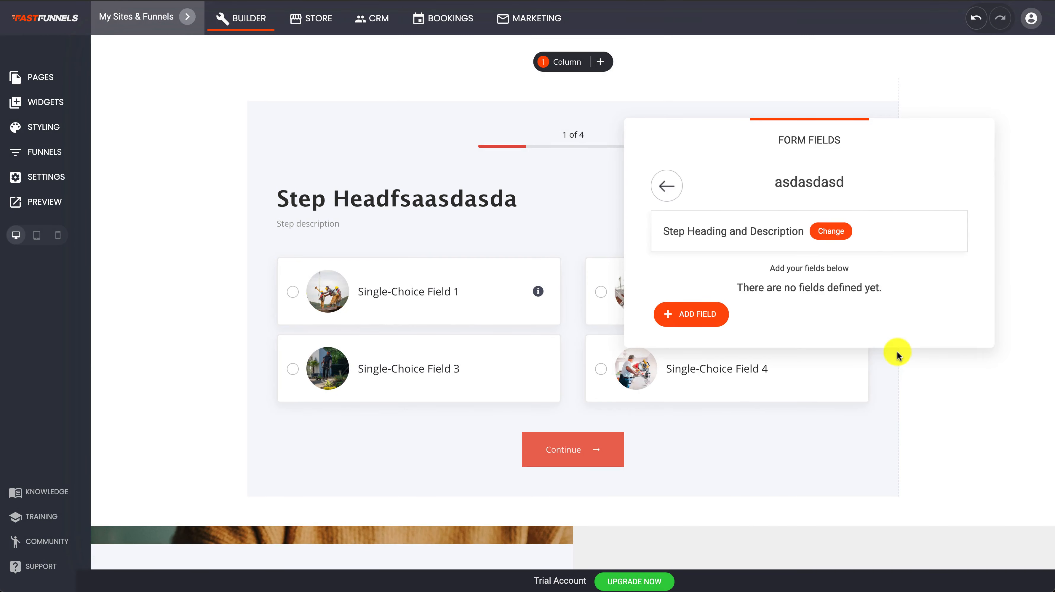
pyautogui.click(713, 319)
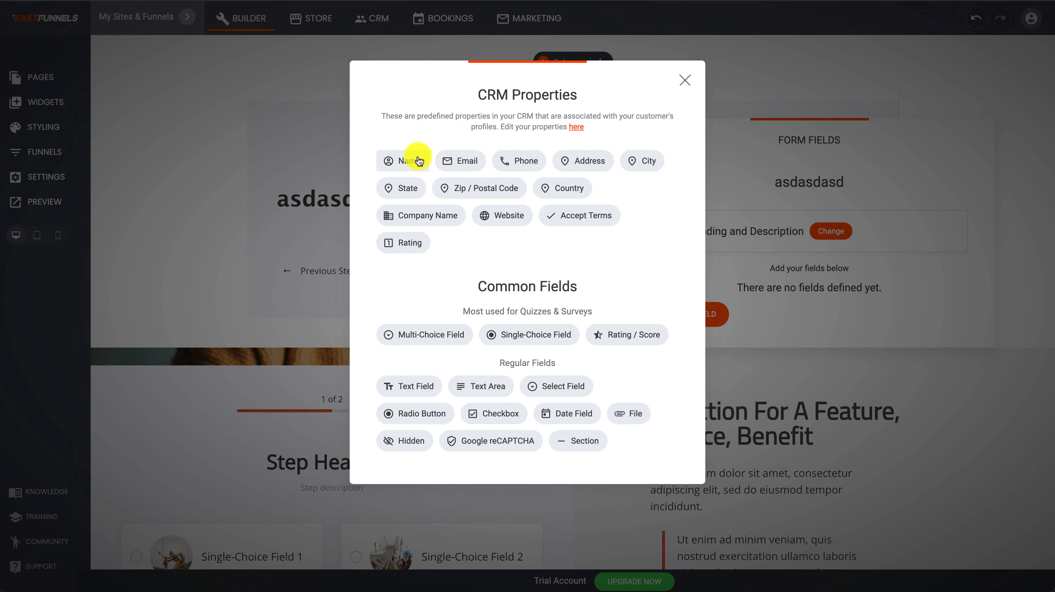
pyautogui.click(406, 169)
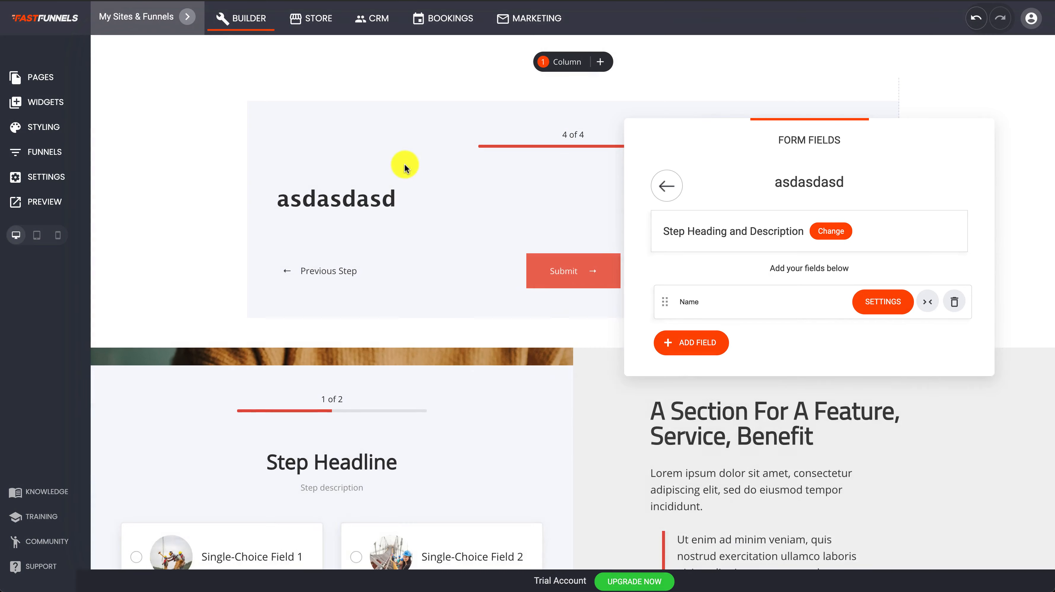
pyautogui.click(450, 196)
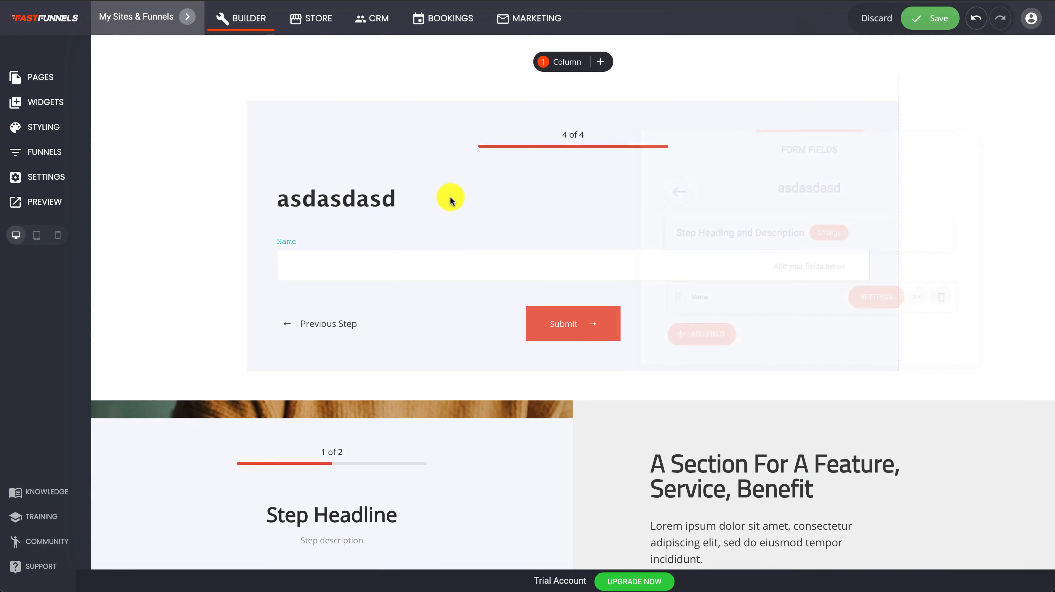
pyautogui.click(560, 276)
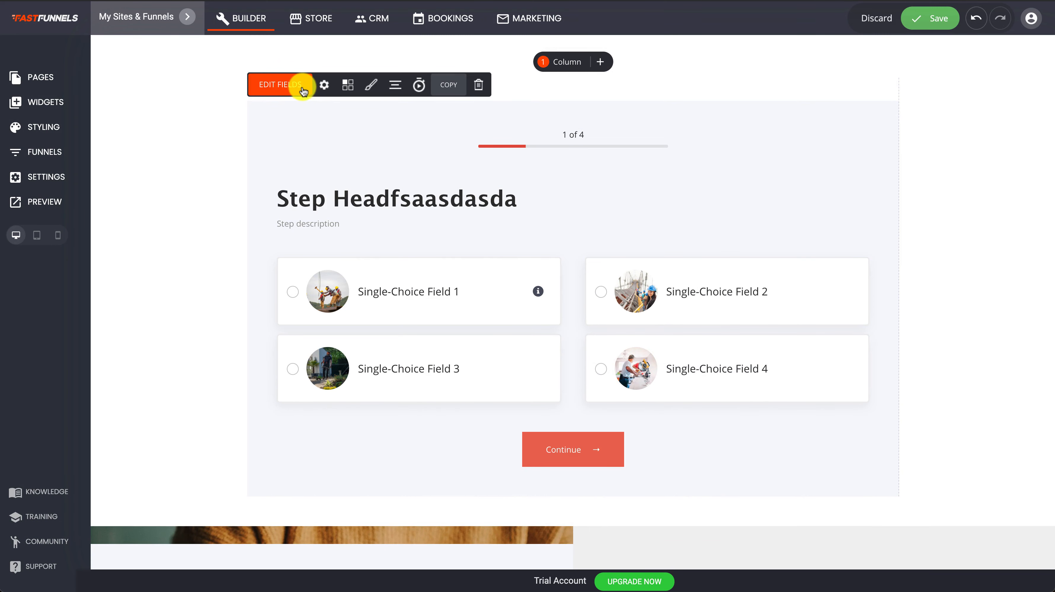
# Move the asdasdasd step to the first position in the form steps, close the form fields settings, and save the page
pyautogui.click(306, 97)
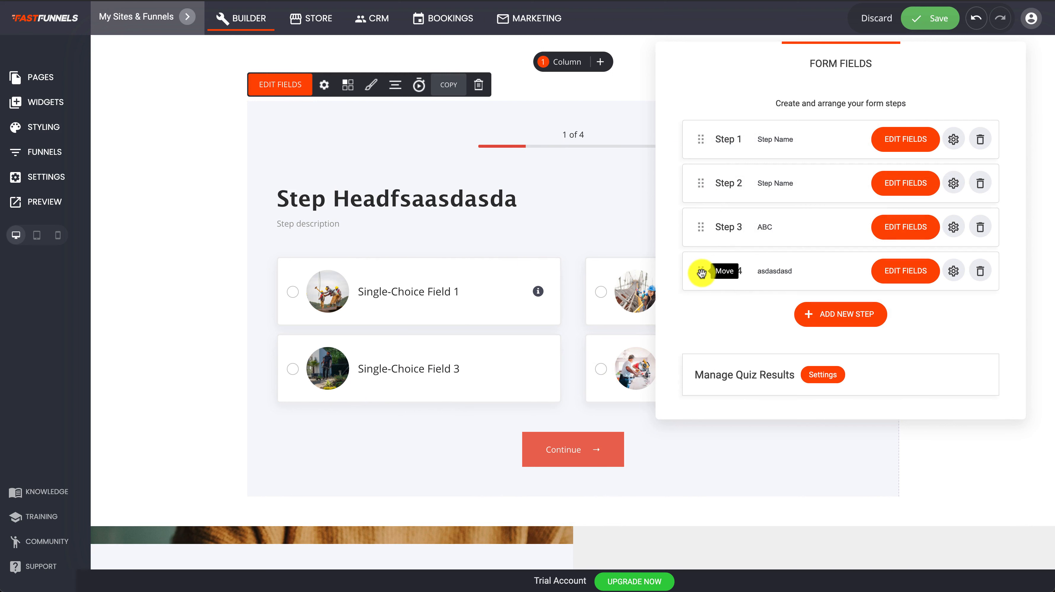
pyautogui.moveTo(697, 271); pyautogui.dragTo(686, 143)
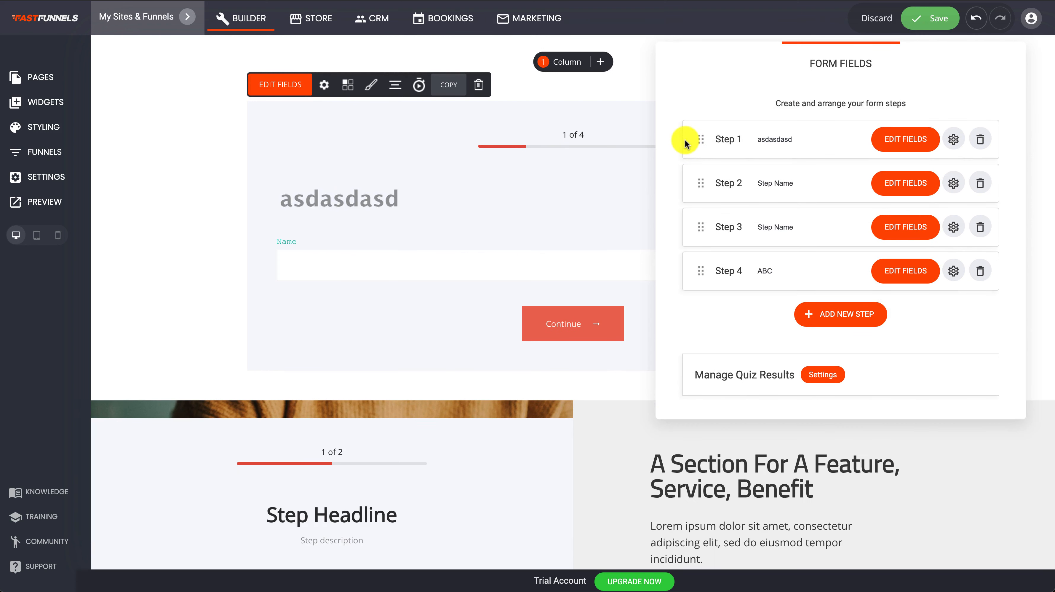
pyautogui.moveTo(700, 184)
pyautogui.mouseDown()
pyautogui.moveTo(697, 240)
pyautogui.moveTo(703, 184)
pyautogui.mouseUp()
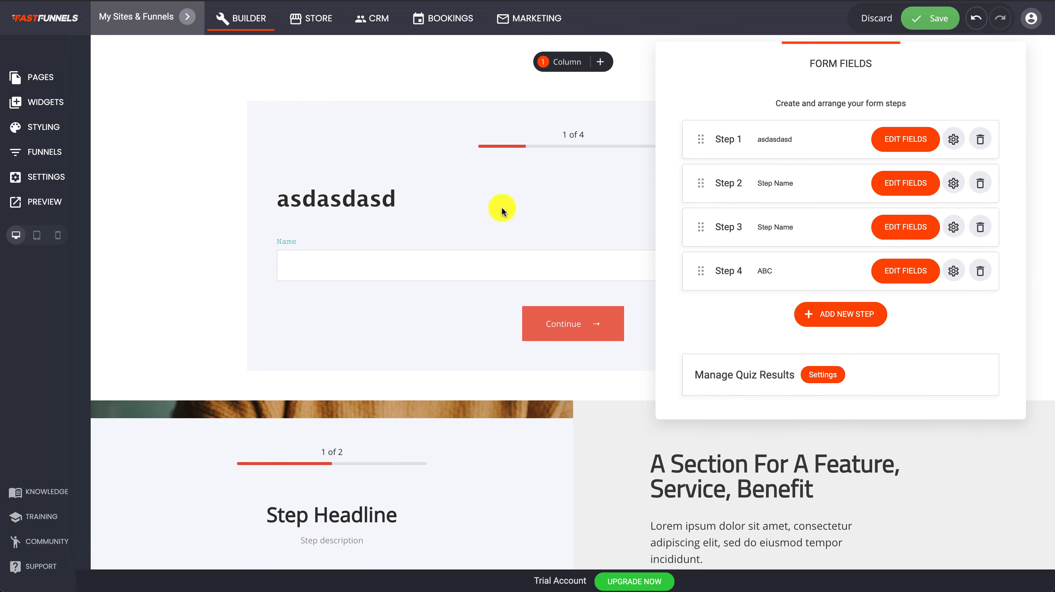
pyautogui.click(287, 240)
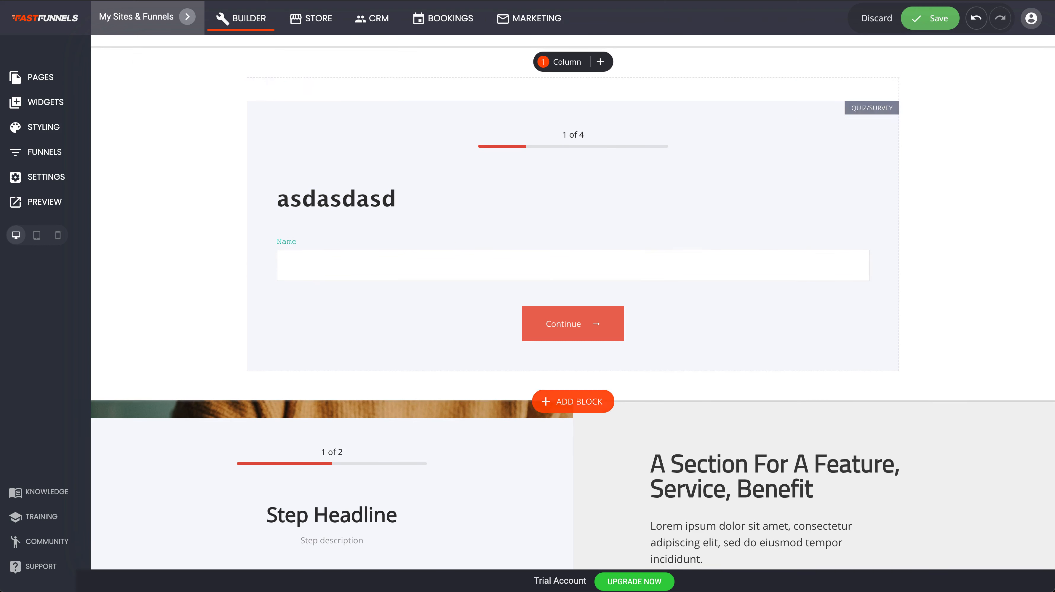
pyautogui.click(954, 12)
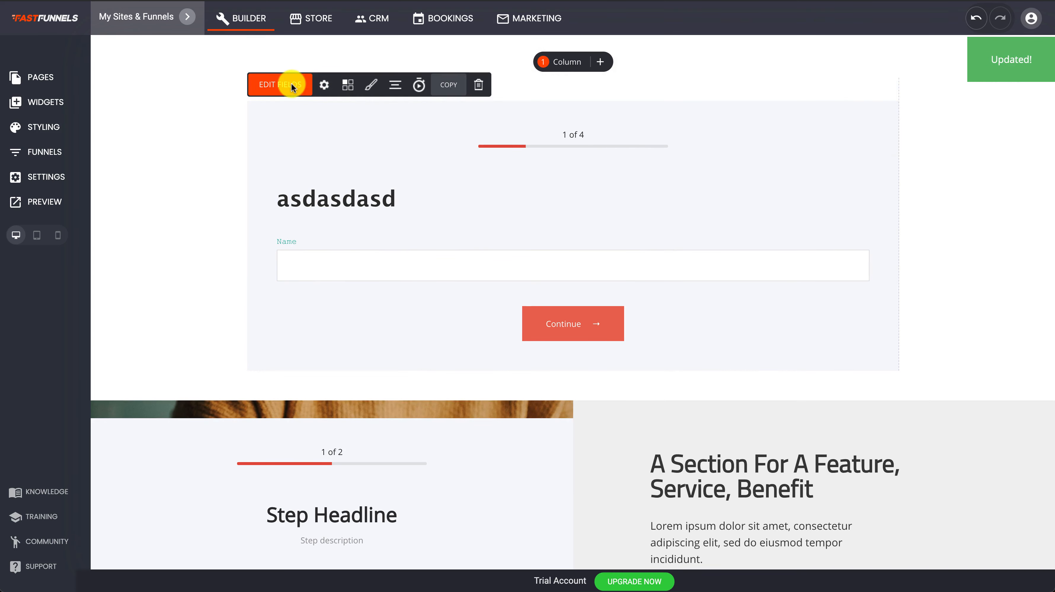
# Open the quiz results settings and set the form to show a thank you message on submission
pyautogui.click(290, 82)
pyautogui.click(826, 377)
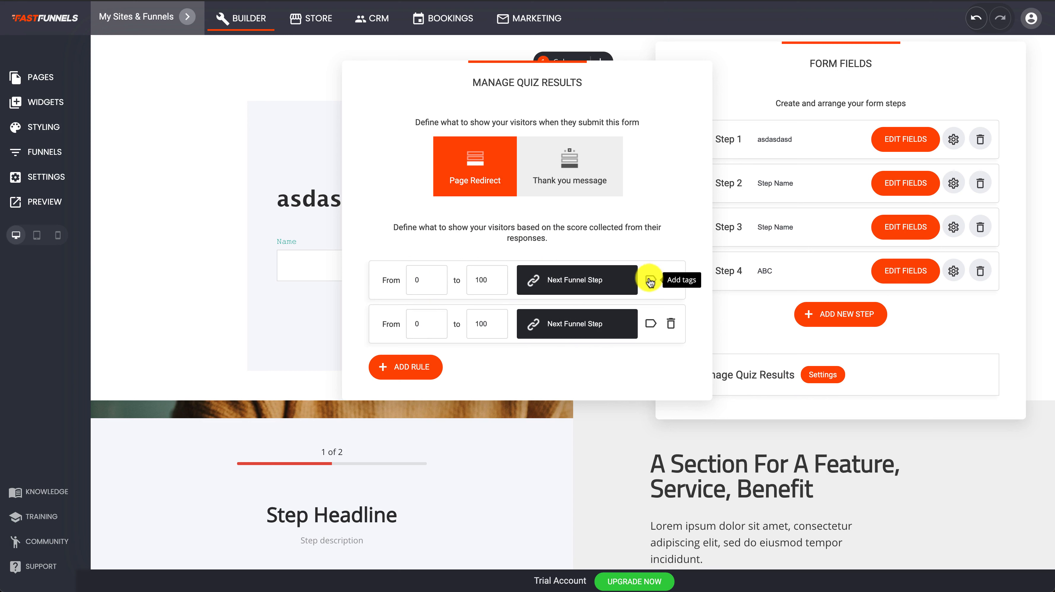
pyautogui.click(588, 179)
# Try adding a call-to-action button to the first score rule's thank you message, and close the settings without saving the message
pyautogui.click(561, 275)
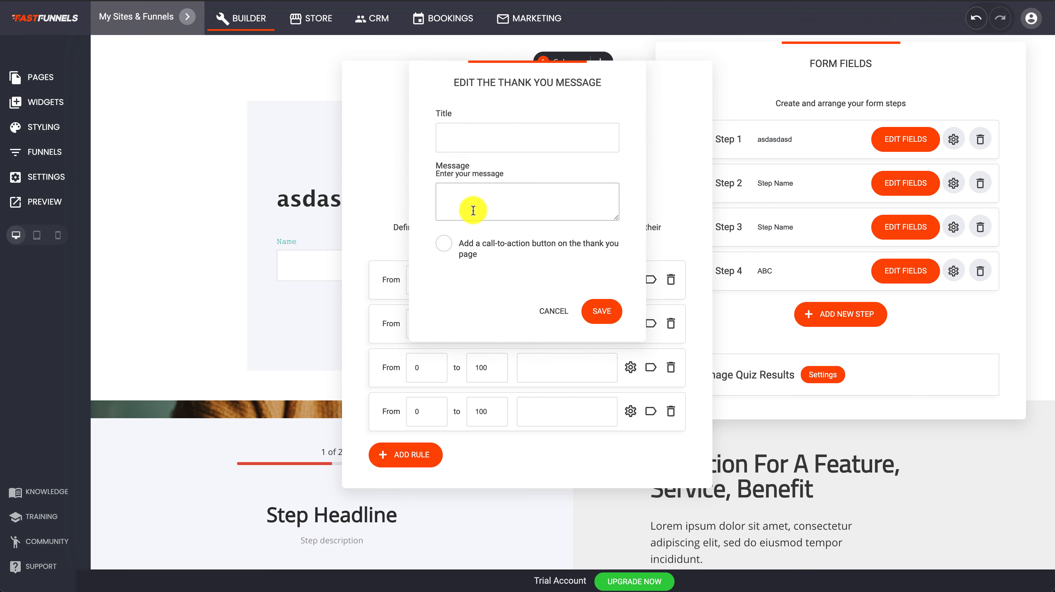
pyautogui.click(443, 247)
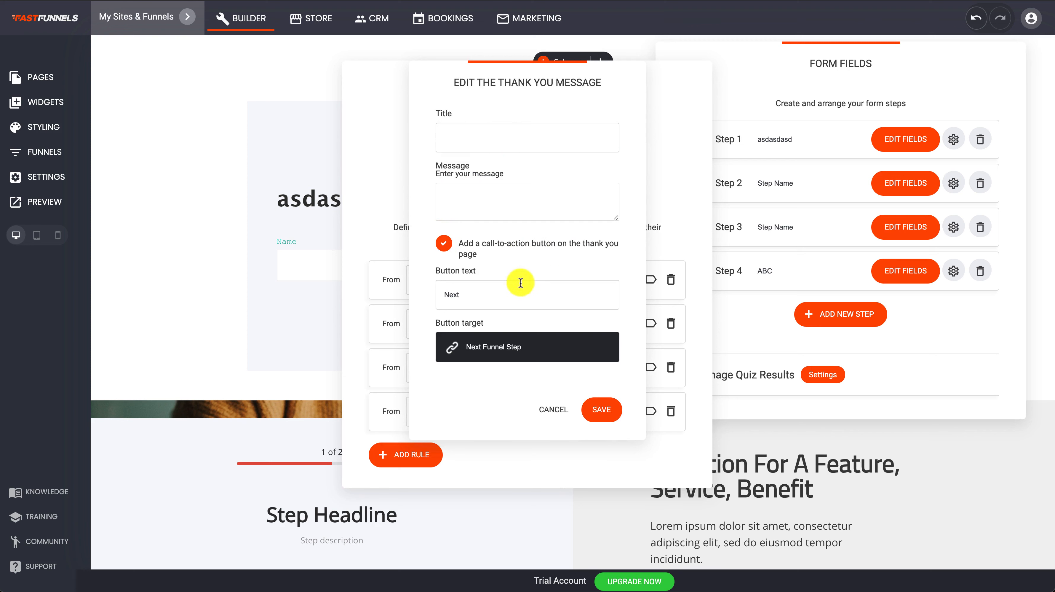
pyautogui.click(391, 158)
pyautogui.click(739, 78)
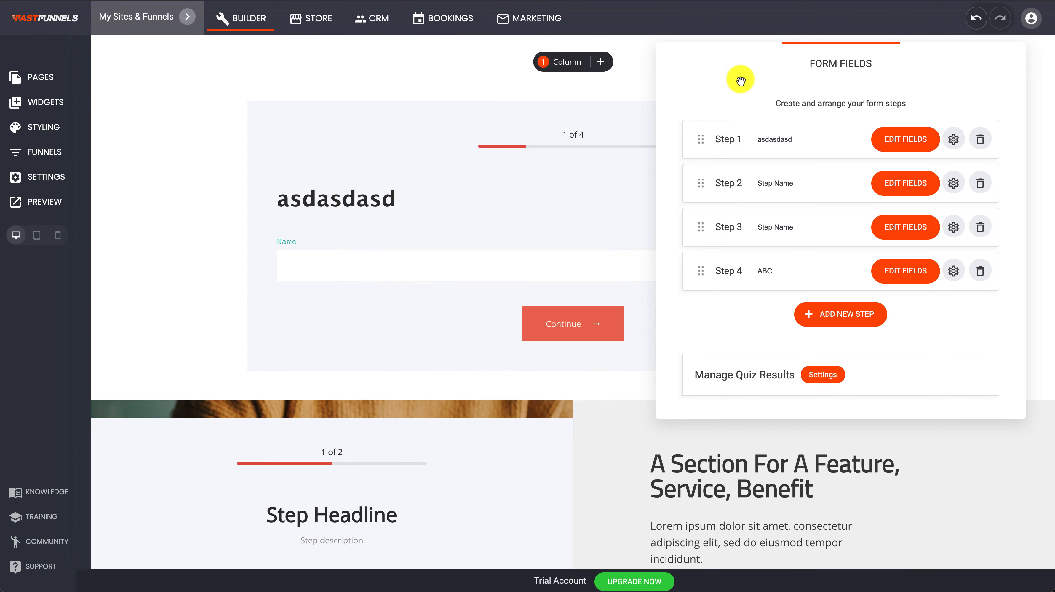
pyautogui.click(613, 89)
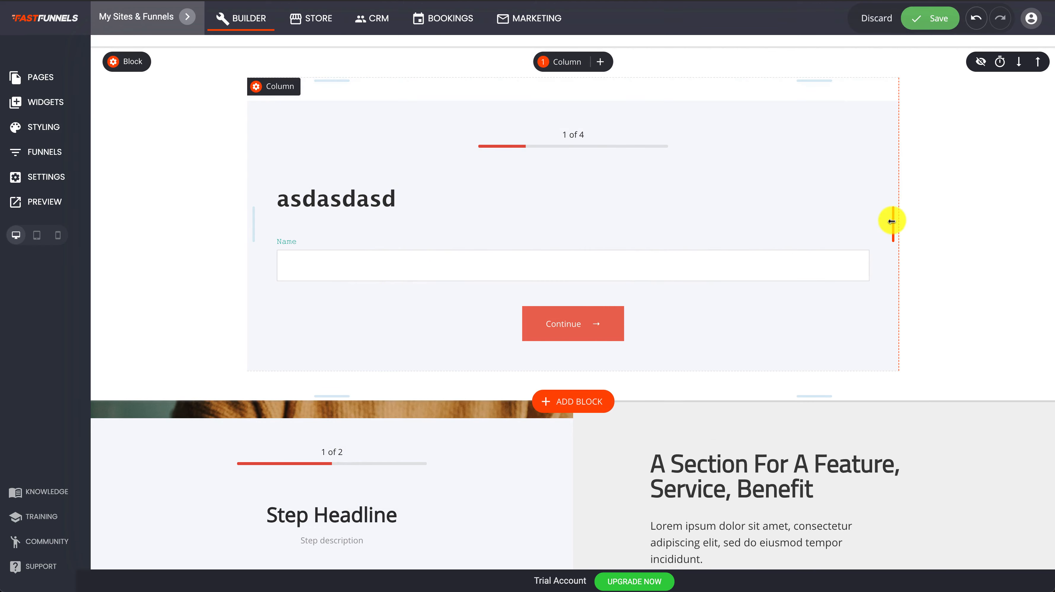